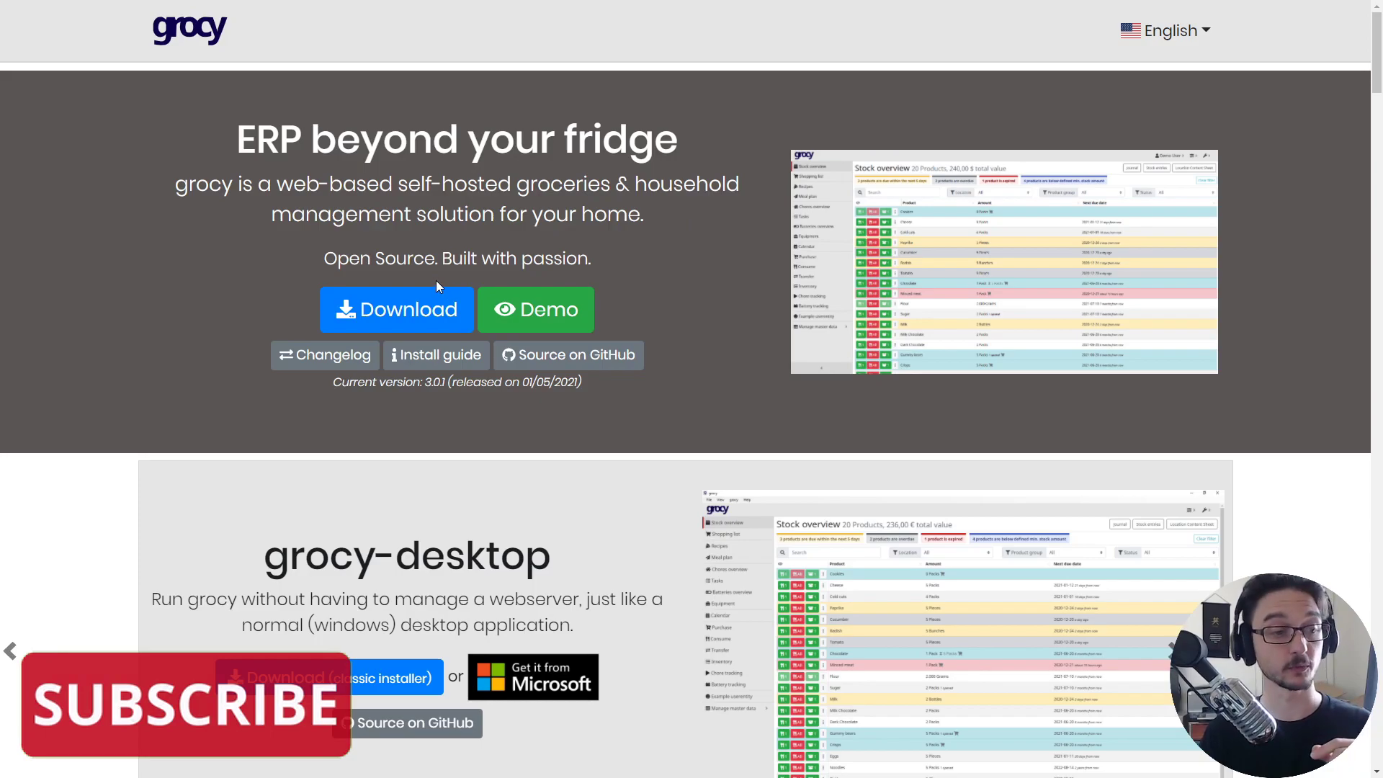
- Launch the live grocy demo from grocy.info and go to its Shopping list
{"action": "left_click", "coordinate": [530, 313]}
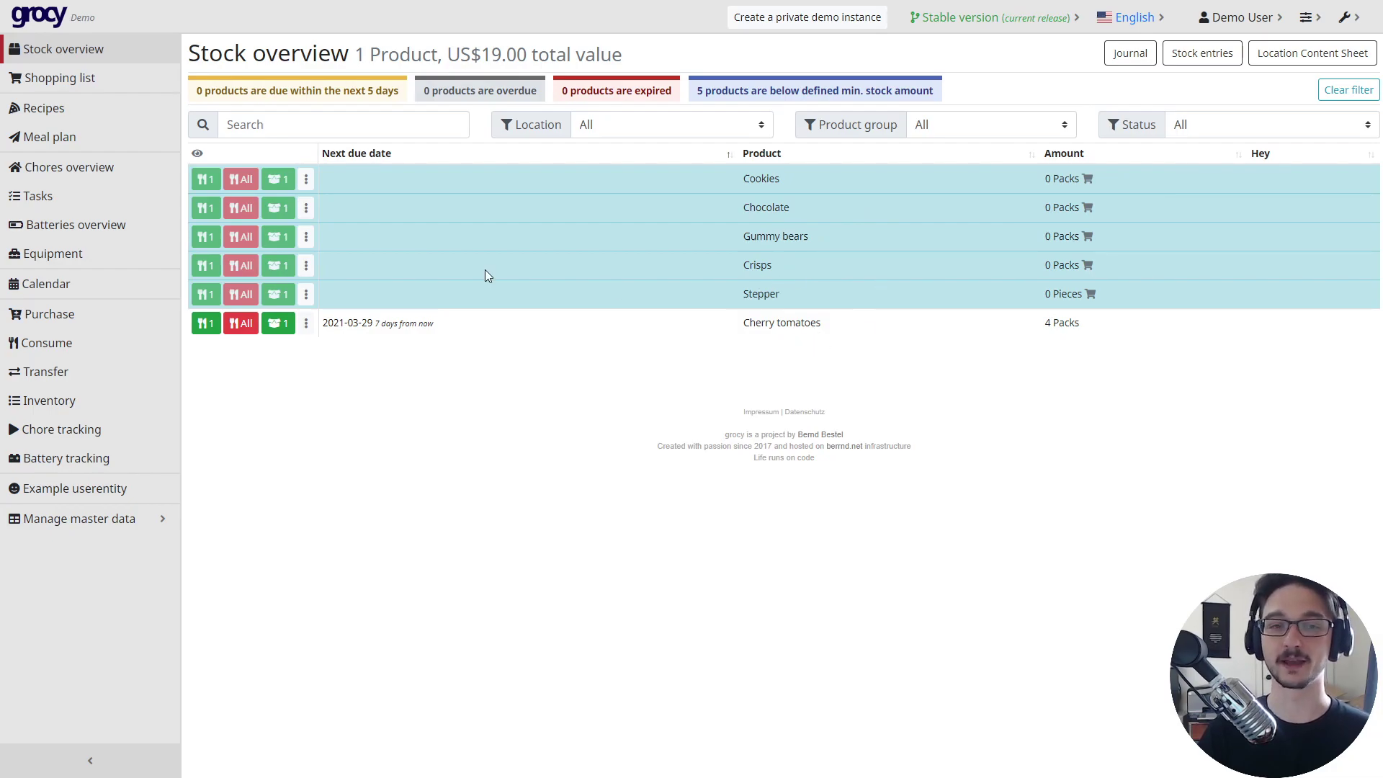
{"action": "left_click", "coordinate": [90, 85]}
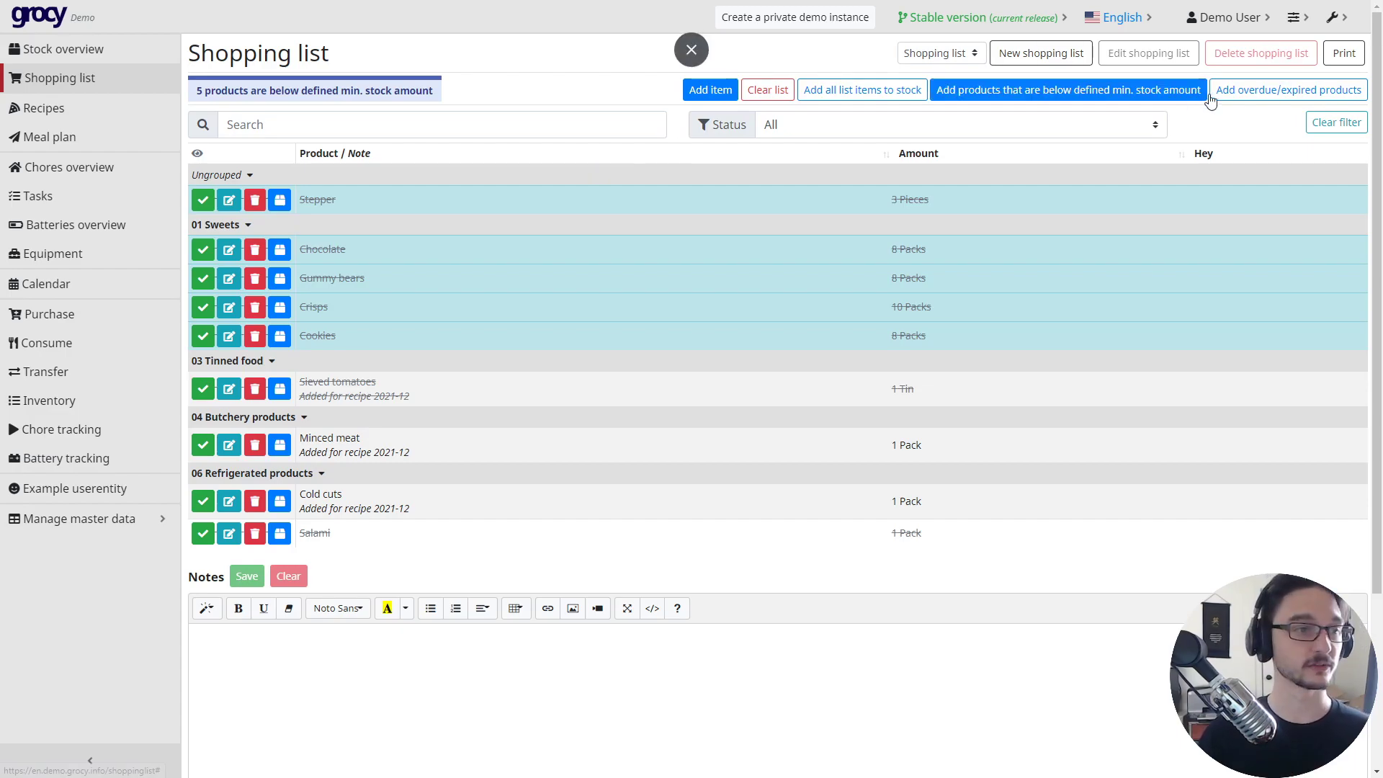
- Zoom the Shopping list page to 110% with Ctrl and +
{"action": "key", "text": "ctrl+plus"}
{"action": "key", "text": "ctrl+plus"}
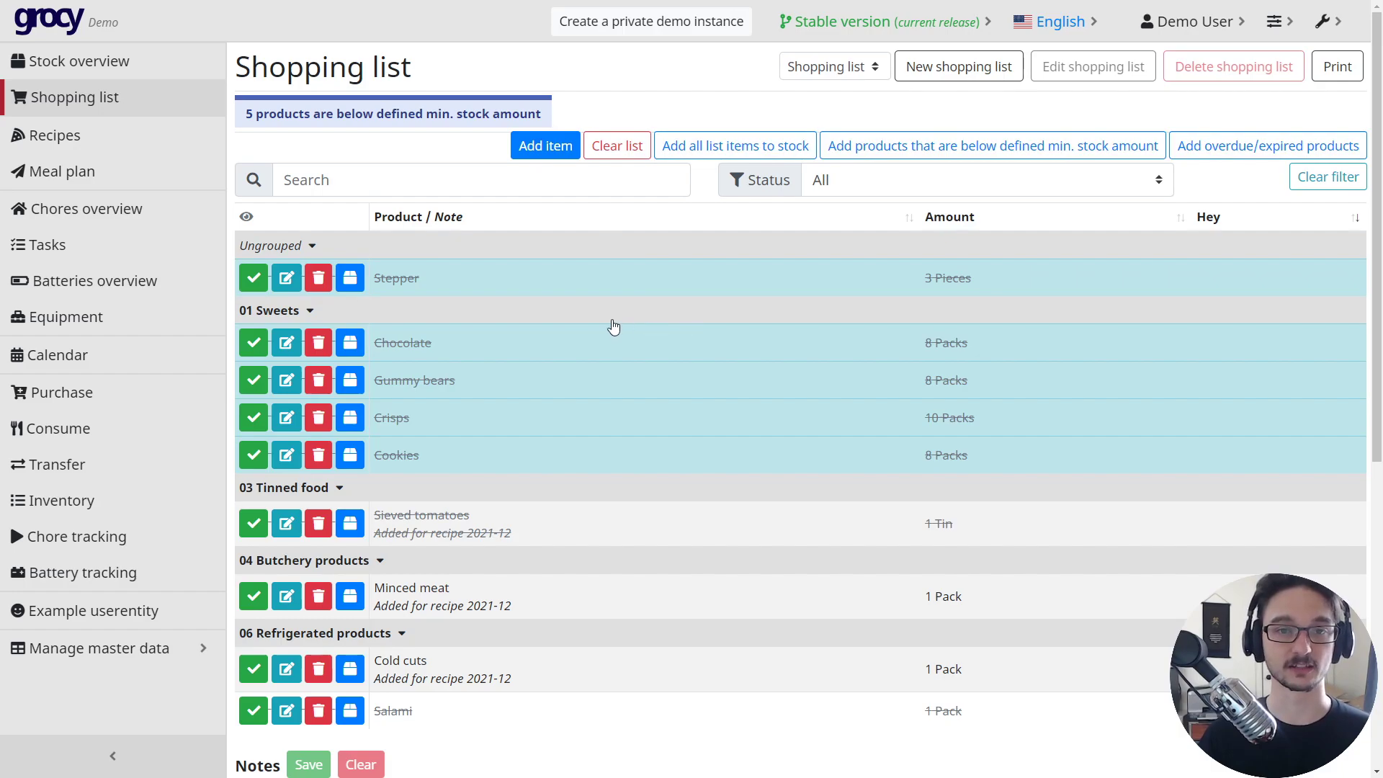
- Open the Pancakes recipe and review its ingredients, highlighting the 4 missing eggs
{"action": "left_click", "coordinate": [106, 136]}
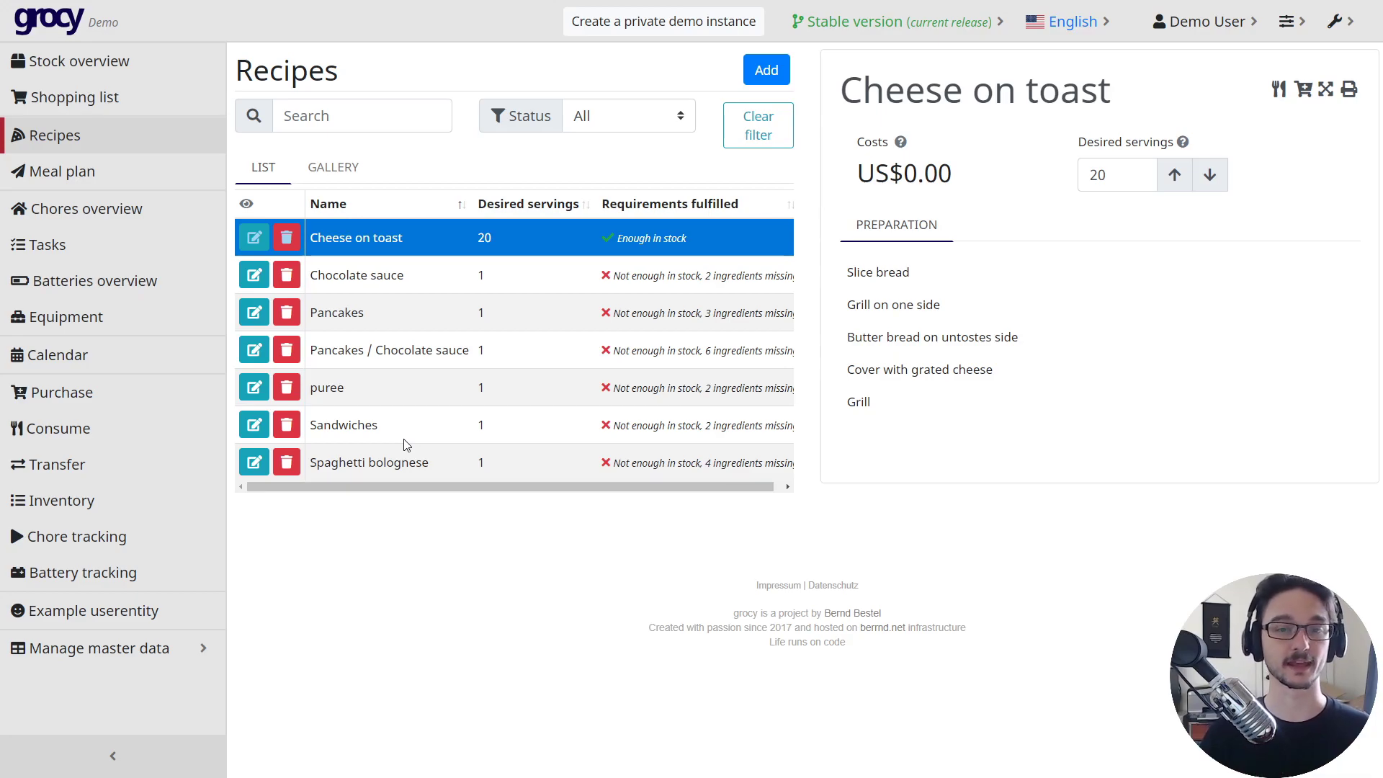
{"action": "left_click", "coordinate": [652, 315]}
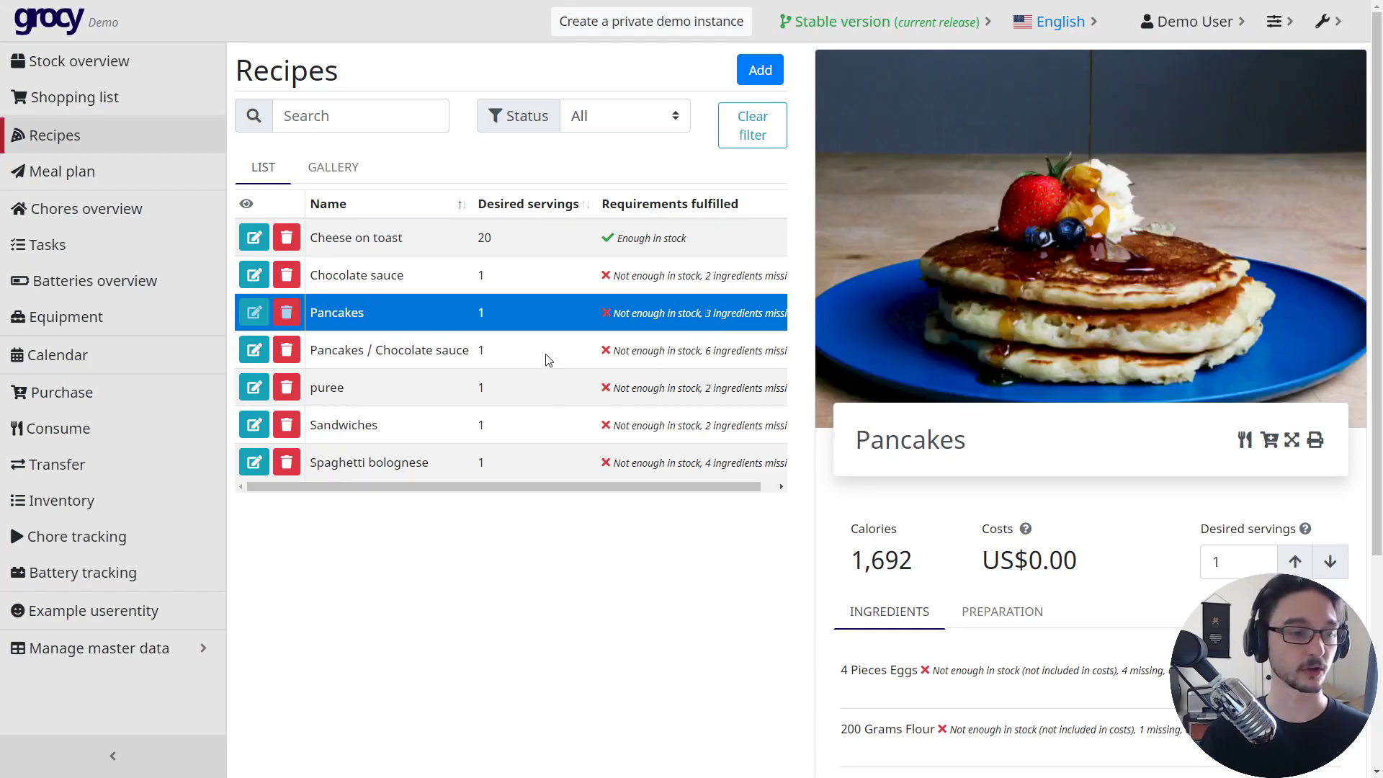
{"action": "scroll", "coordinate": [919, 472], "scroll_direction": "down", "scroll_amount": 4}
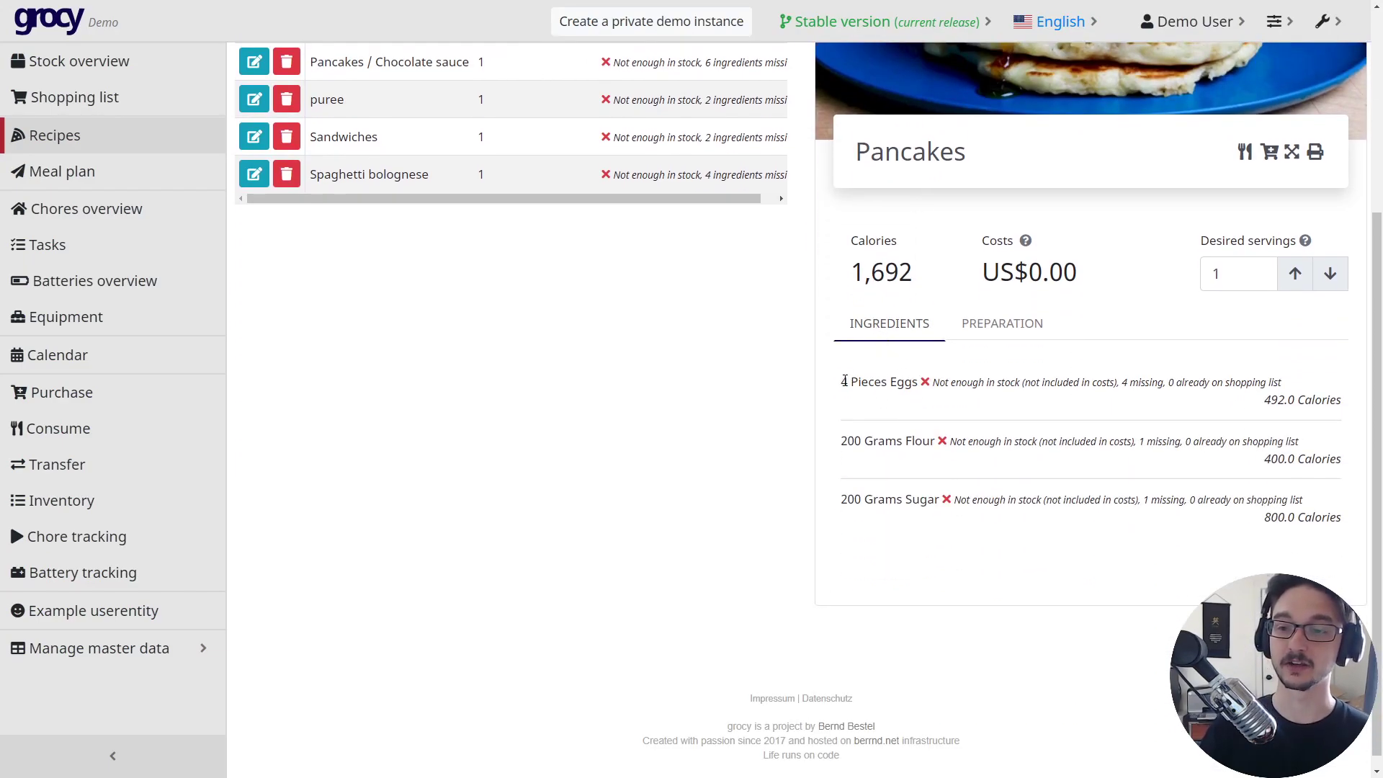
{"action": "left_click_drag", "start_coordinate": [844, 381], "coordinate": [916, 382]}
{"action": "left_click", "coordinate": [944, 384]}
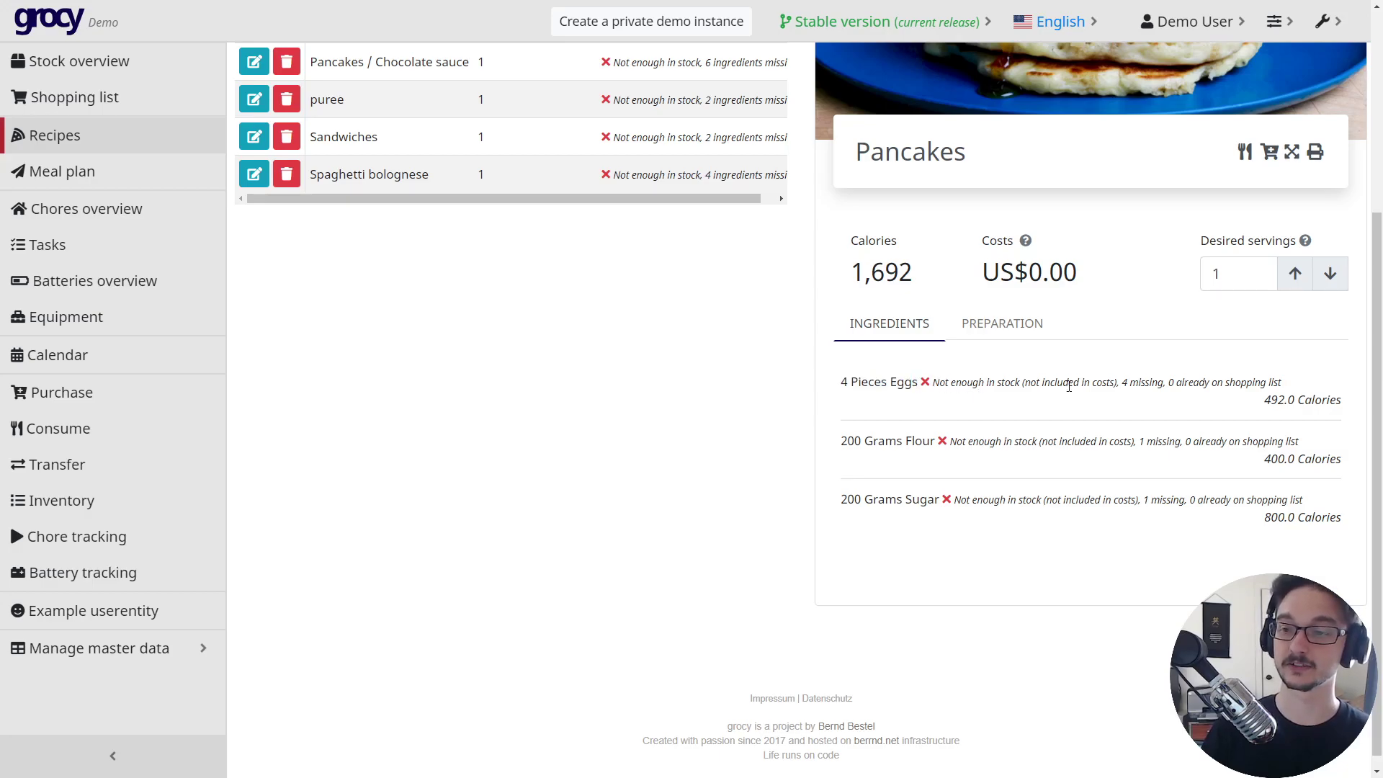
{"action": "left_click_drag", "start_coordinate": [1121, 383], "coordinate": [1189, 382]}
{"action": "left_click", "coordinate": [1096, 387]}
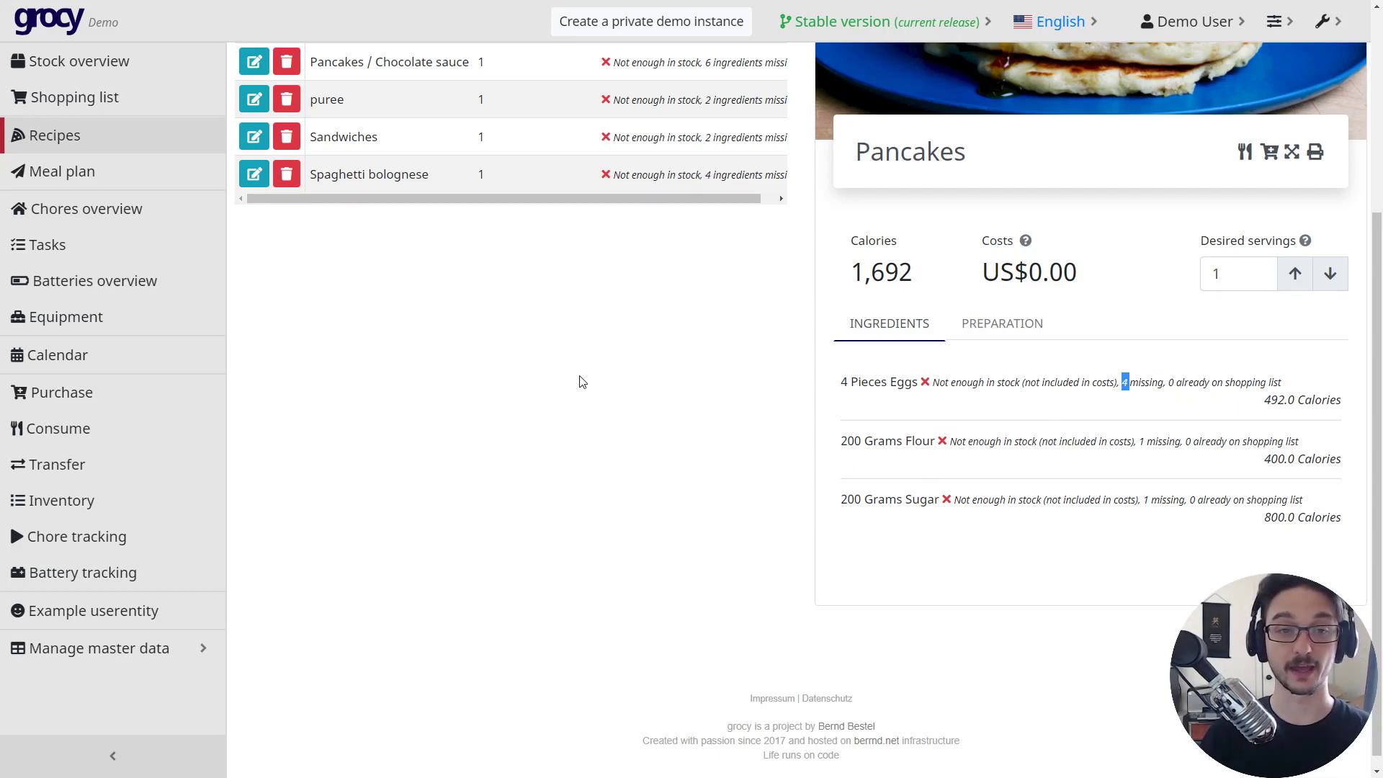
{"action": "scroll", "coordinate": [582, 381], "scroll_direction": "up", "scroll_amount": 4}
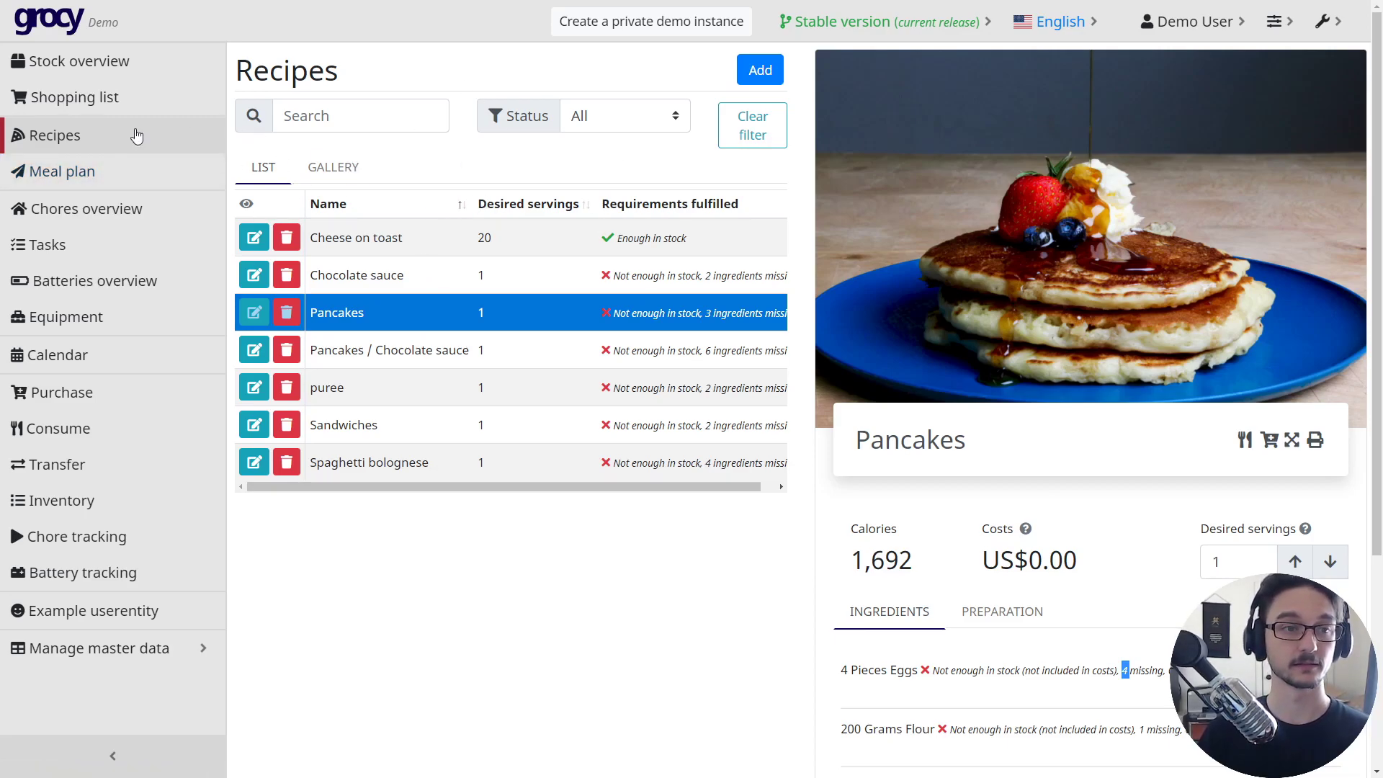
- Add Chocolate sauce, 1 serving, to Wednesday 3/24 in the meal plan
{"action": "left_click", "coordinate": [72, 177]}
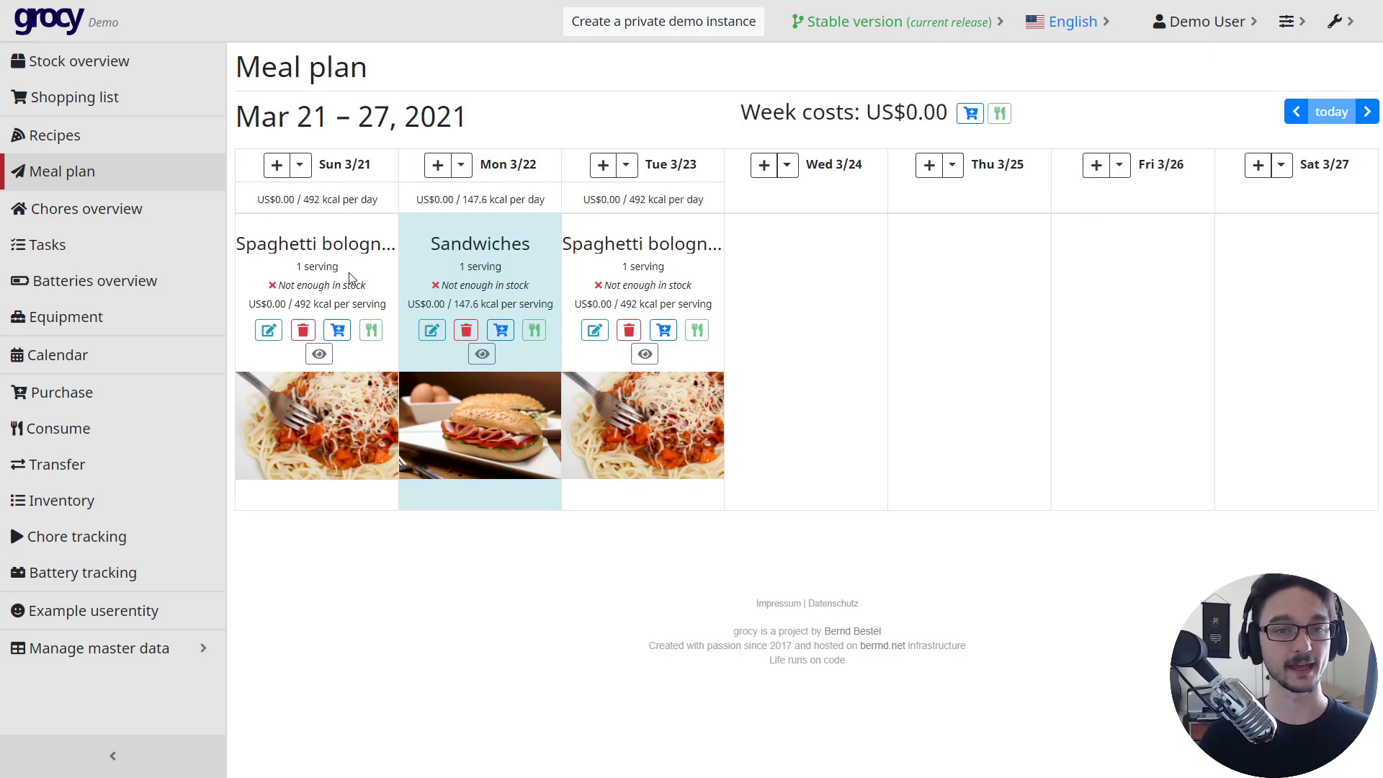
{"action": "left_click", "coordinate": [764, 164]}
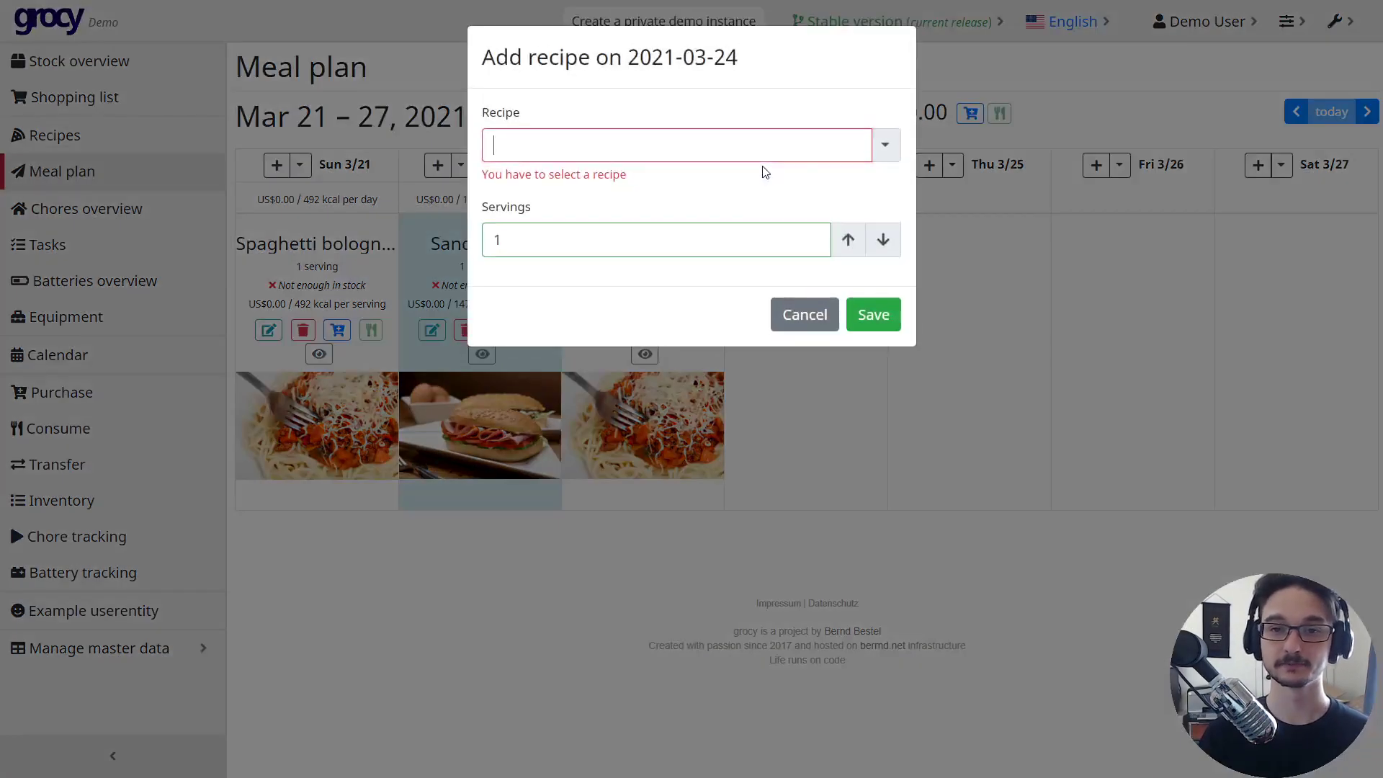
{"action": "left_click", "coordinate": [886, 146]}
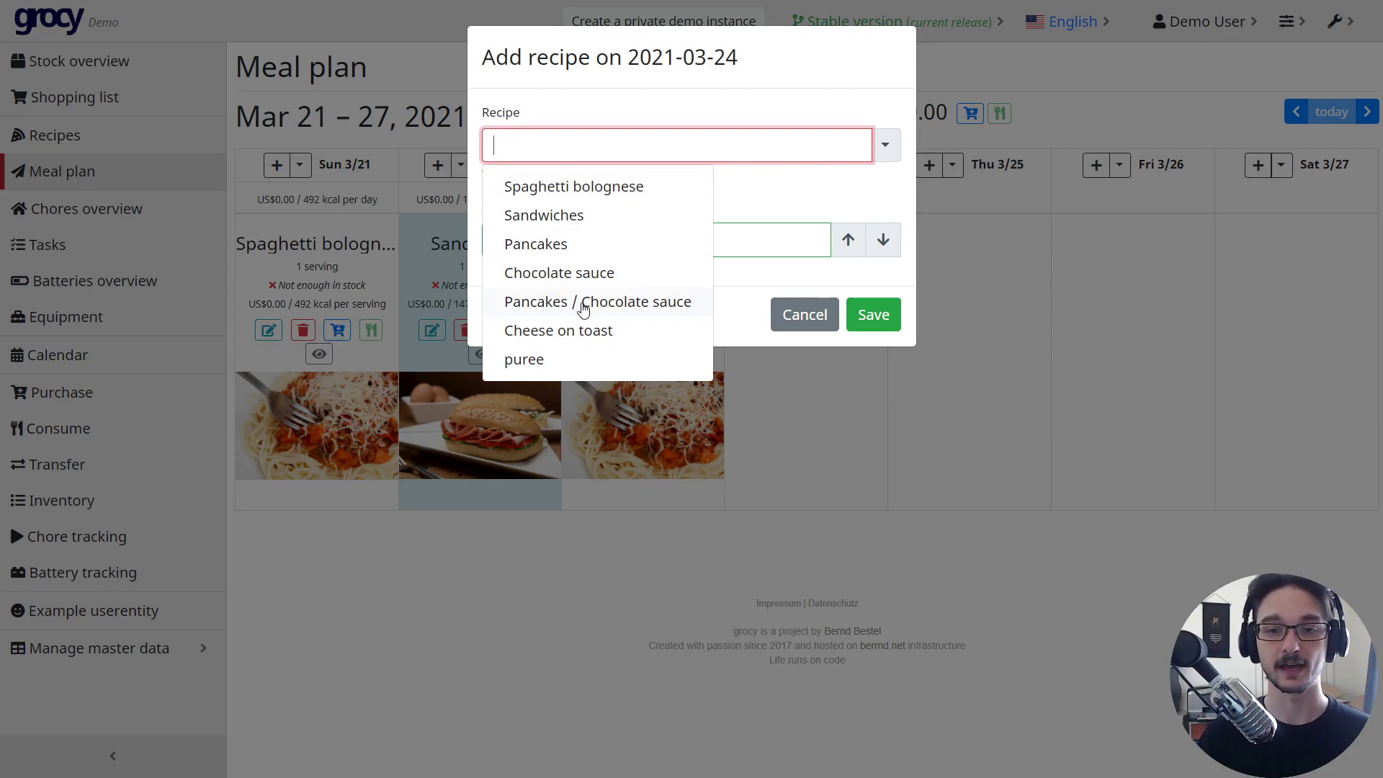
{"action": "left_click", "coordinate": [569, 271]}
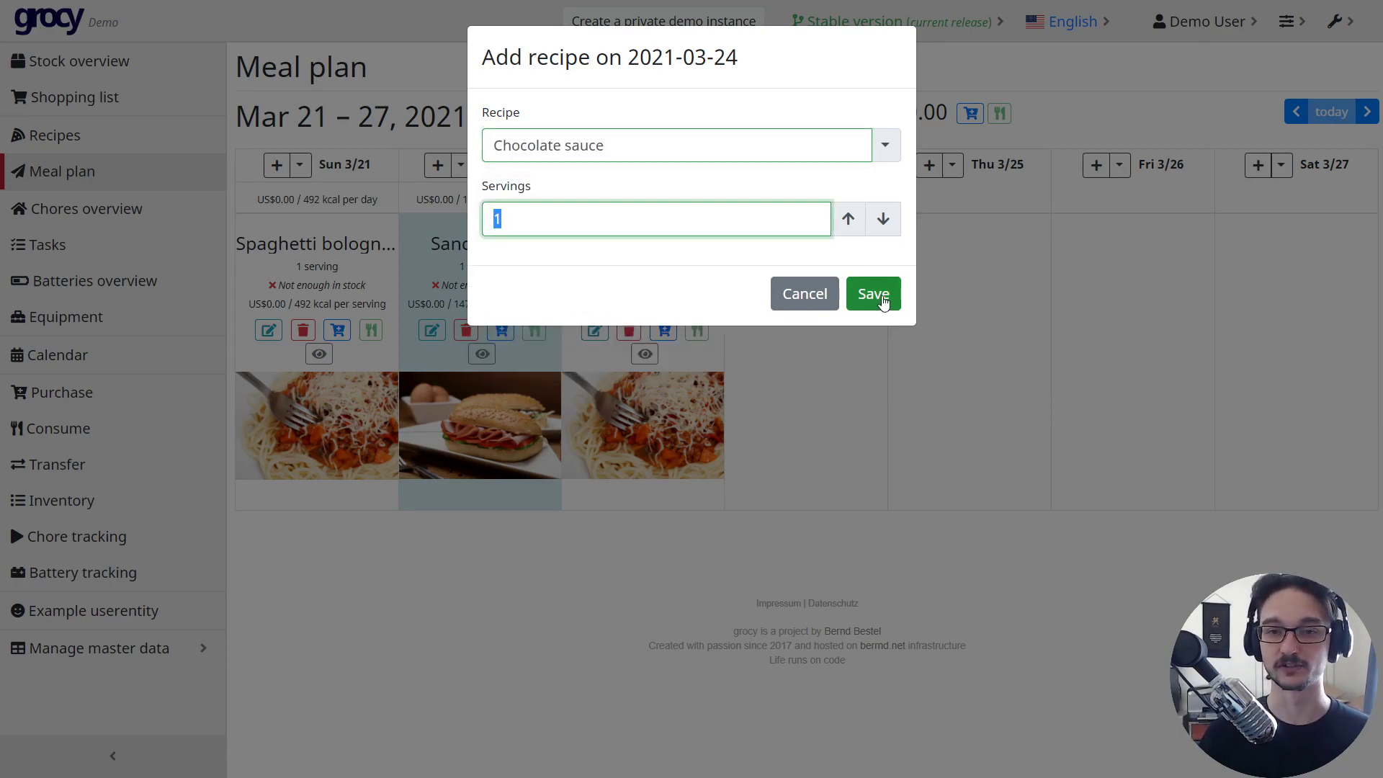
{"action": "left_click", "coordinate": [874, 299]}
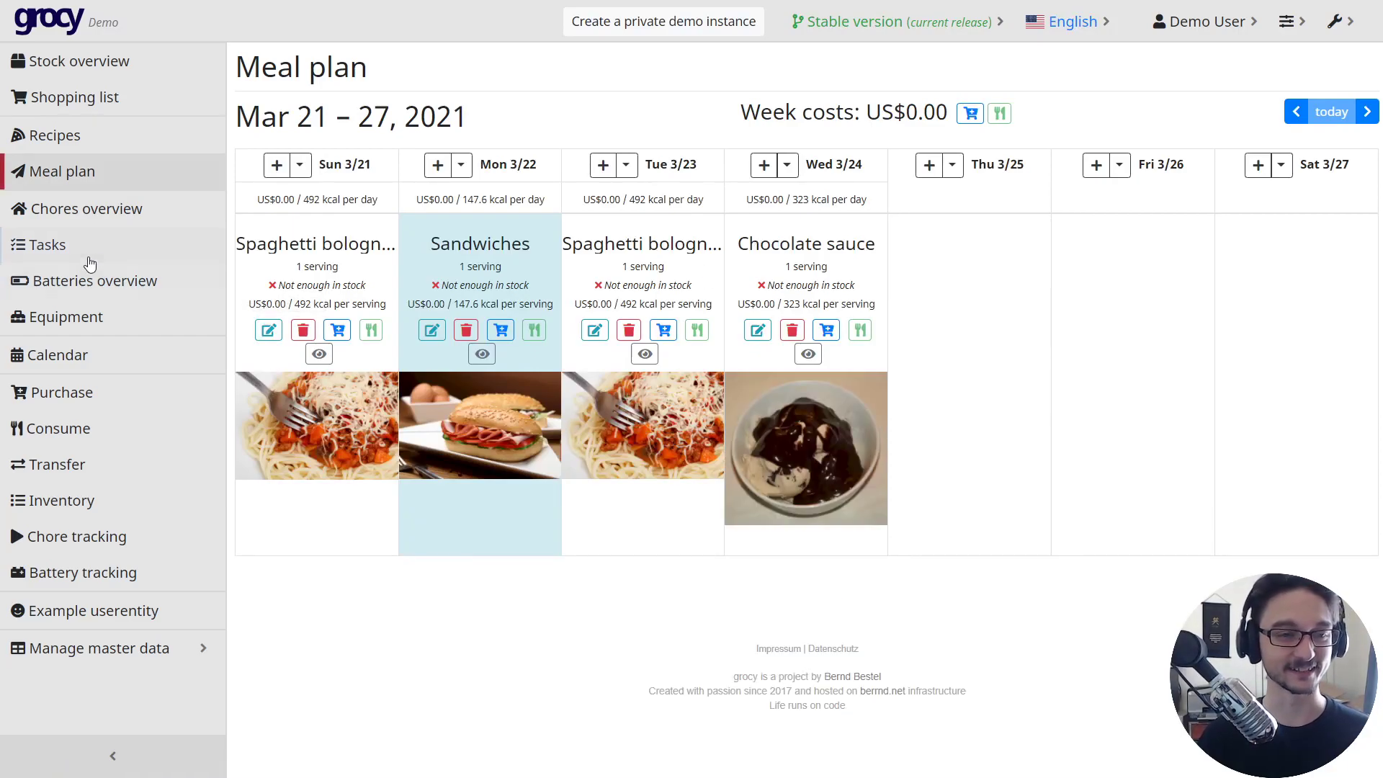
- Browse the Chores overview, Tasks, Batteries overview and Equipment pages
{"action": "left_click", "coordinate": [108, 213]}
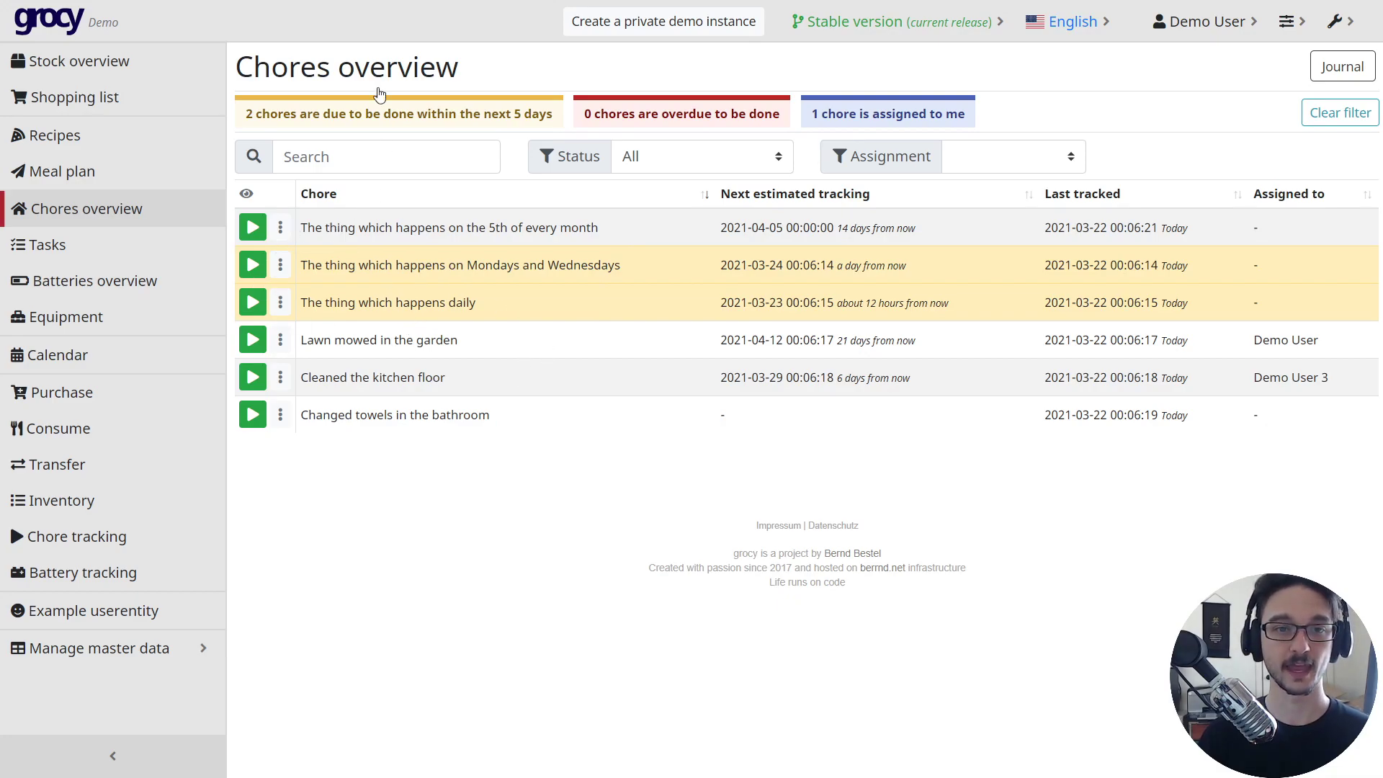
{"action": "left_click", "coordinate": [98, 253]}
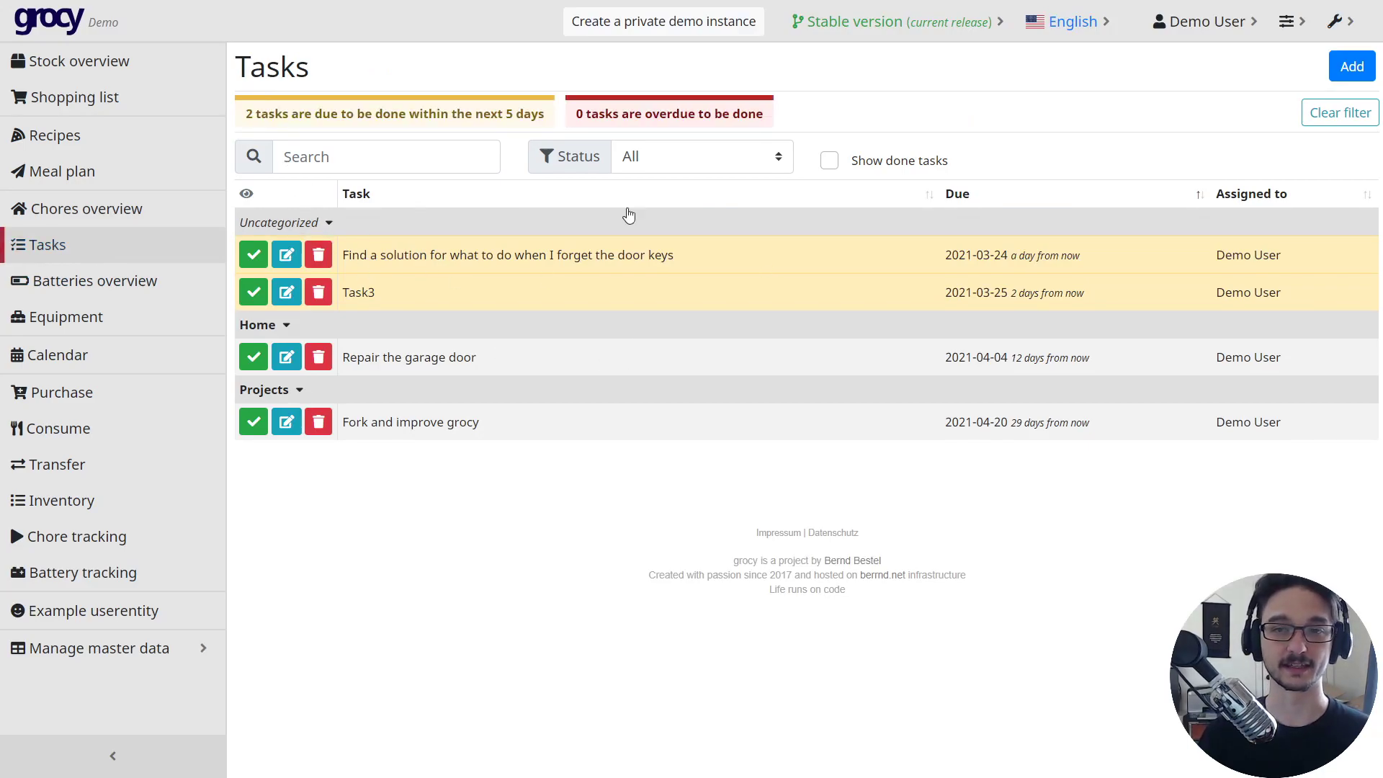
{"action": "left_click", "coordinate": [141, 287]}
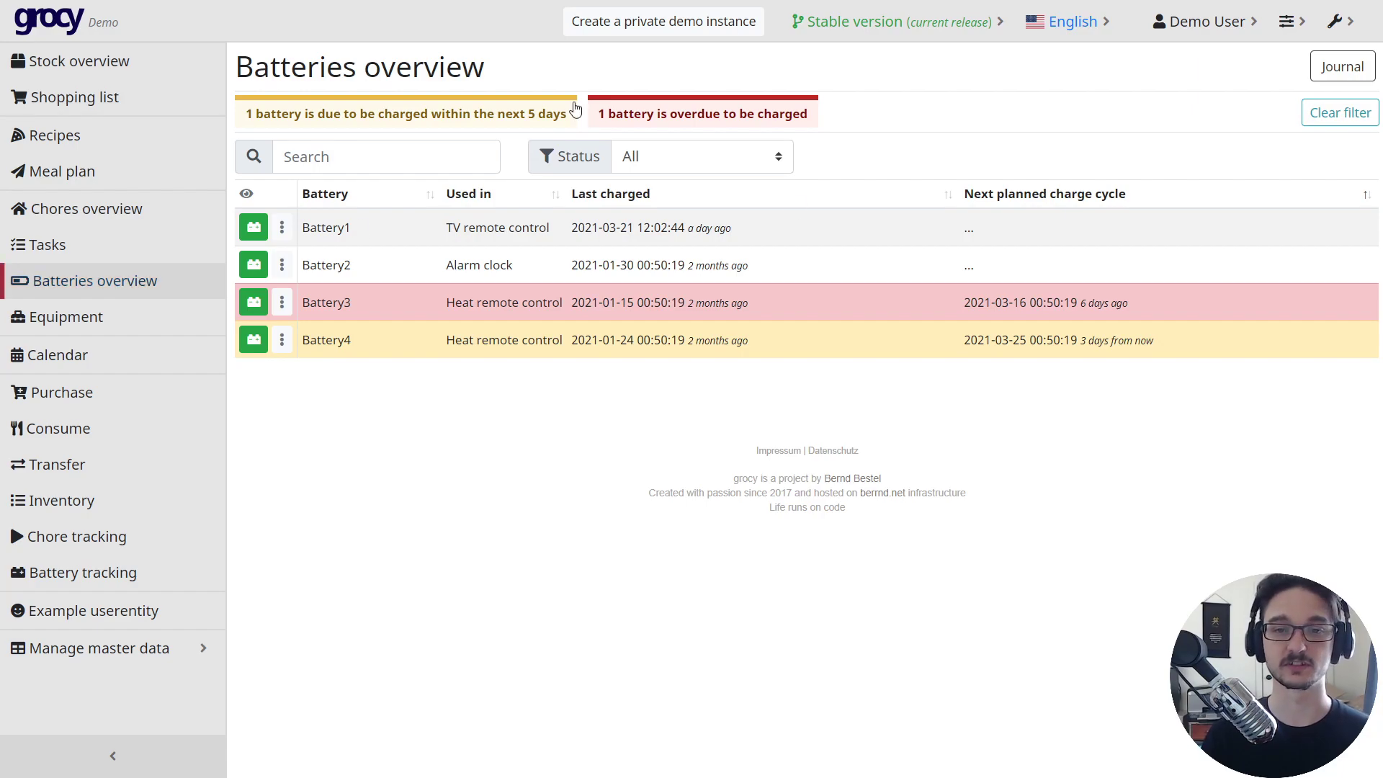
{"action": "left_click", "coordinate": [67, 329]}
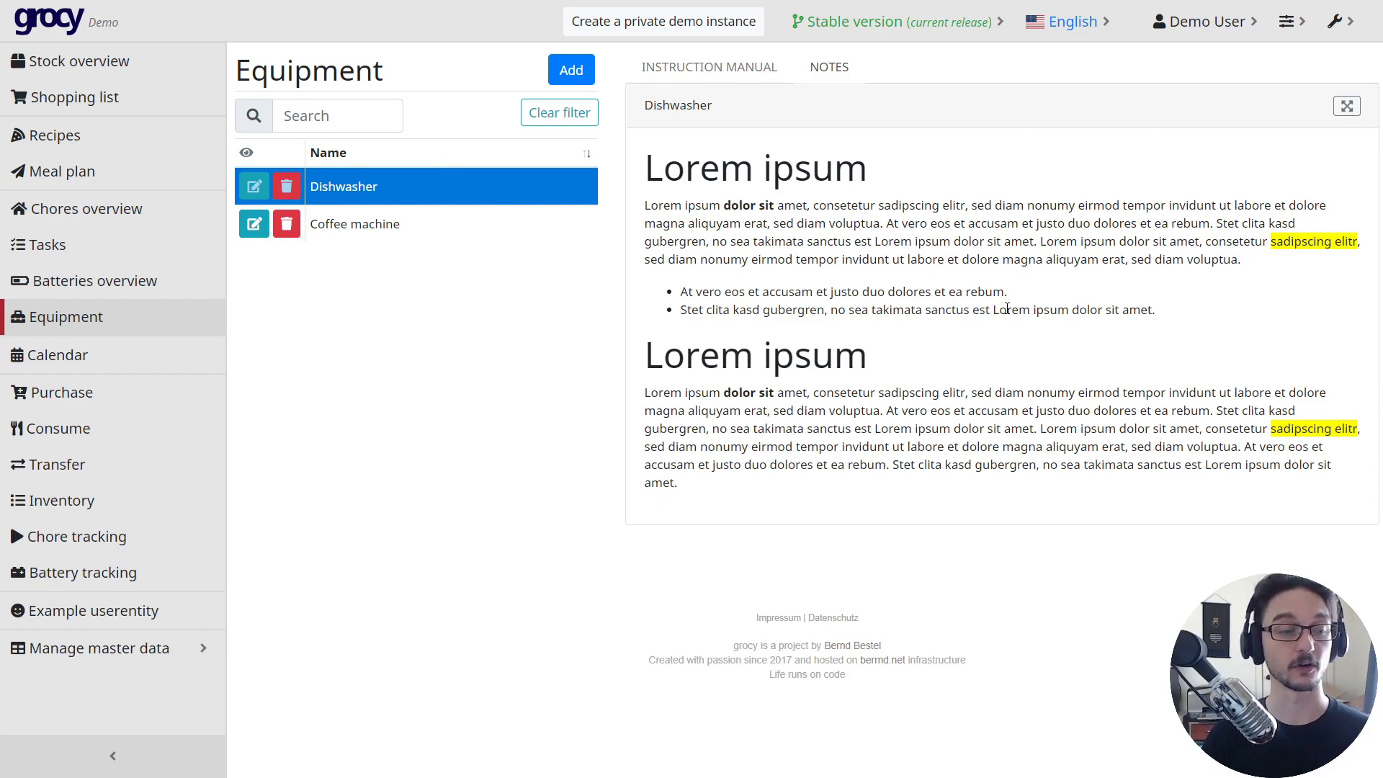
- Look through the Calendar, then go to the empty Purchase form
{"action": "left_click", "coordinate": [57, 354]}
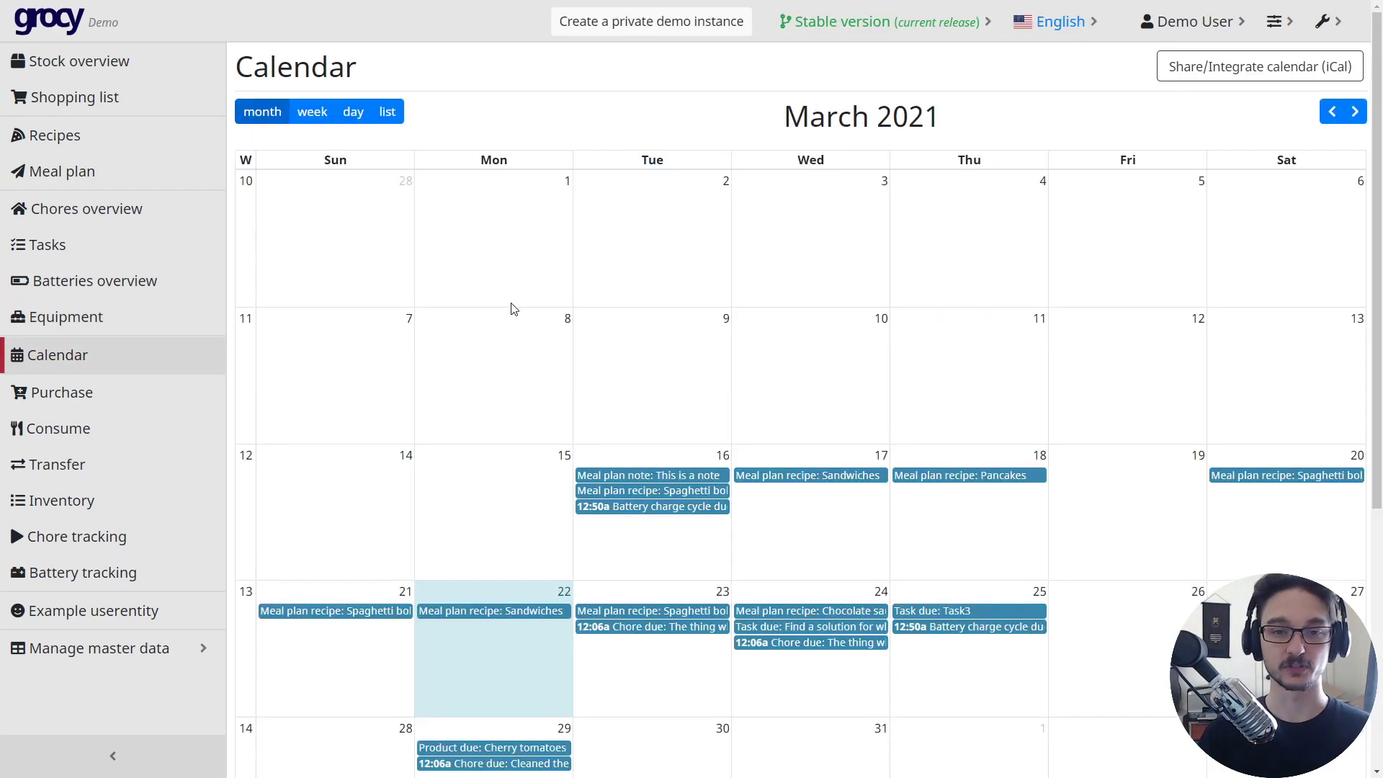
{"action": "scroll", "coordinate": [473, 435], "scroll_direction": "down", "scroll_amount": 2}
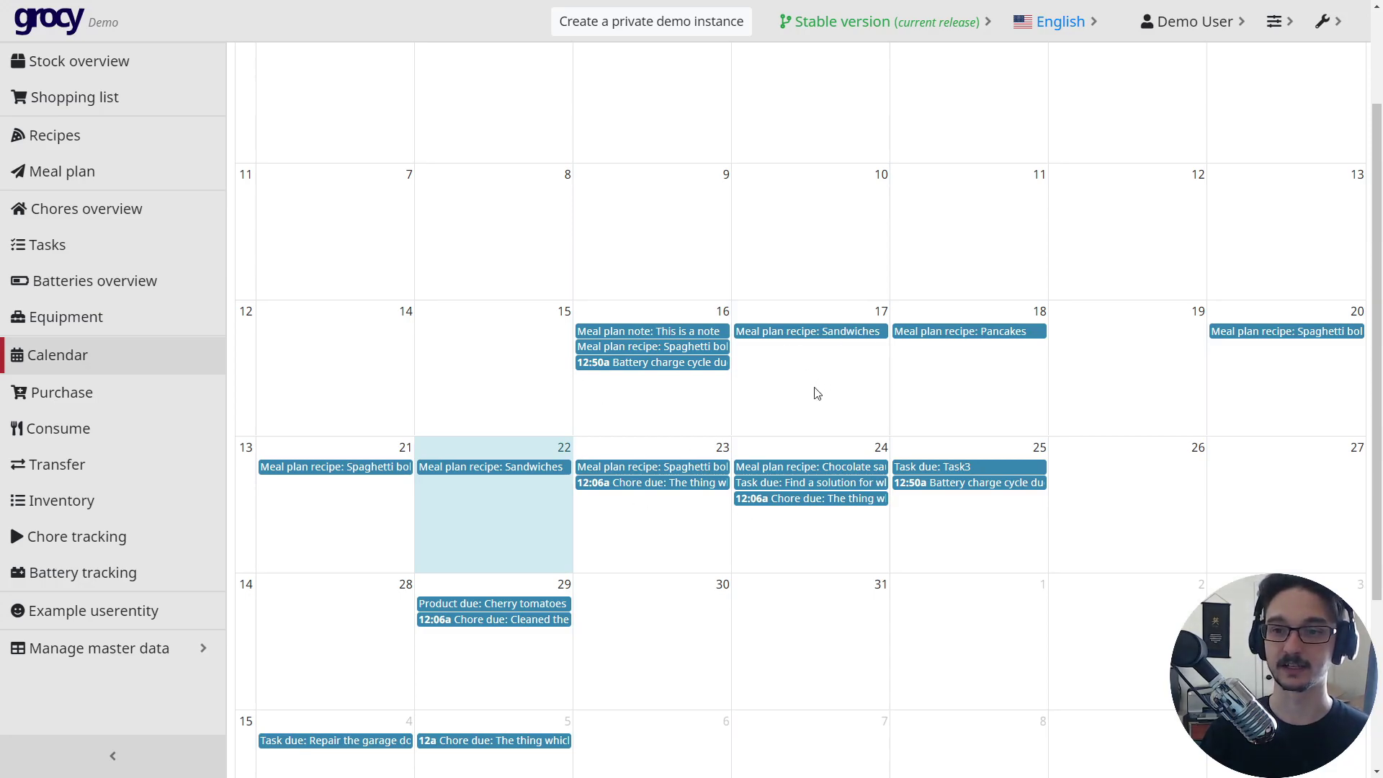
{"action": "scroll", "coordinate": [724, 399], "scroll_direction": "up", "scroll_amount": 2}
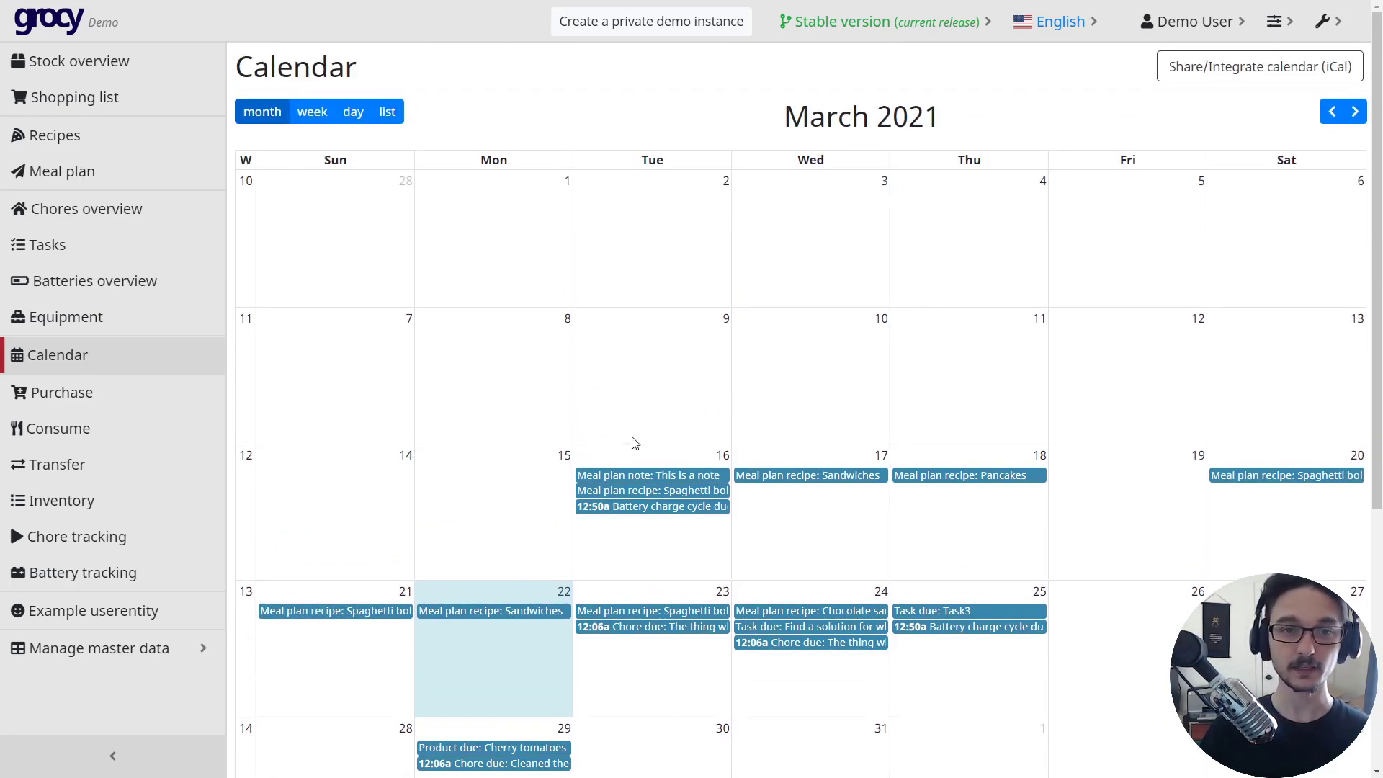
{"action": "scroll", "coordinate": [637, 436], "scroll_direction": "down", "scroll_amount": 3}
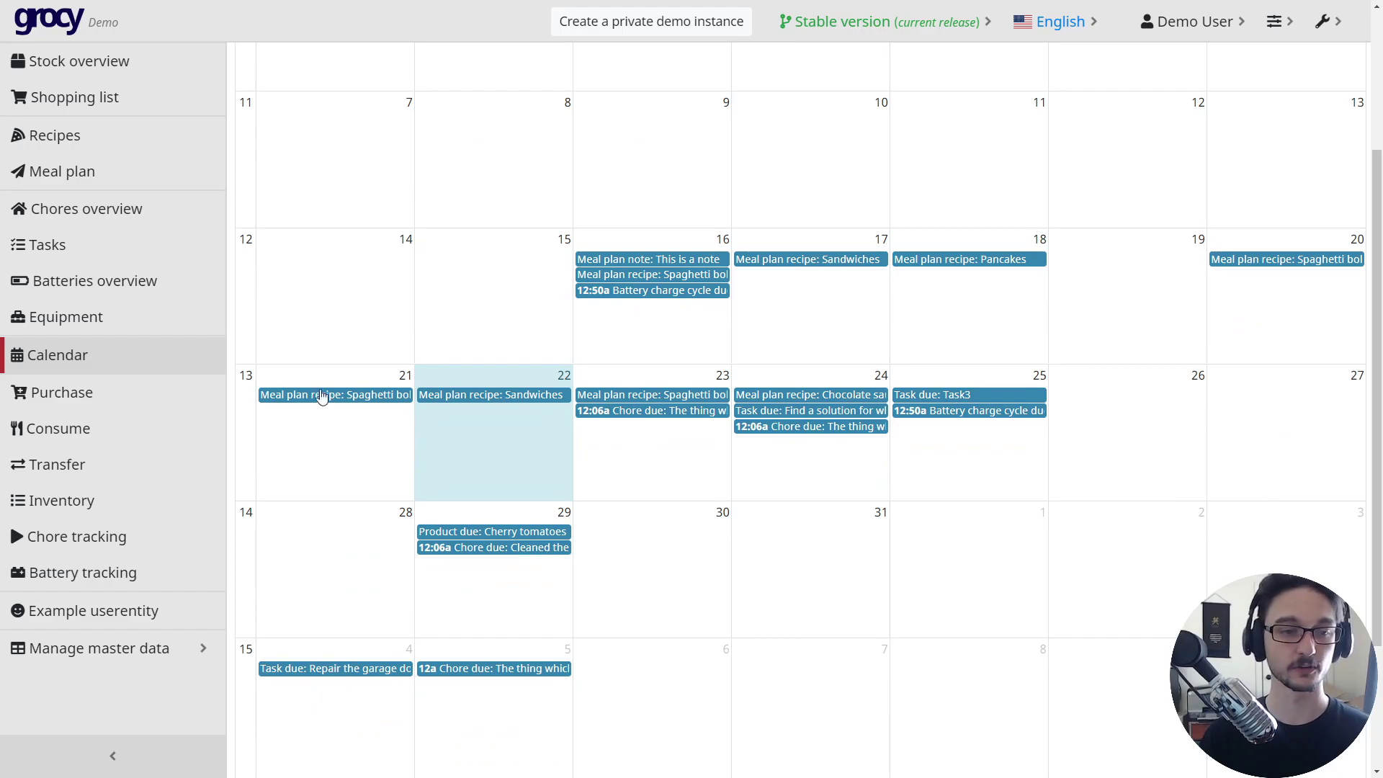
{"action": "left_click", "coordinate": [62, 393]}
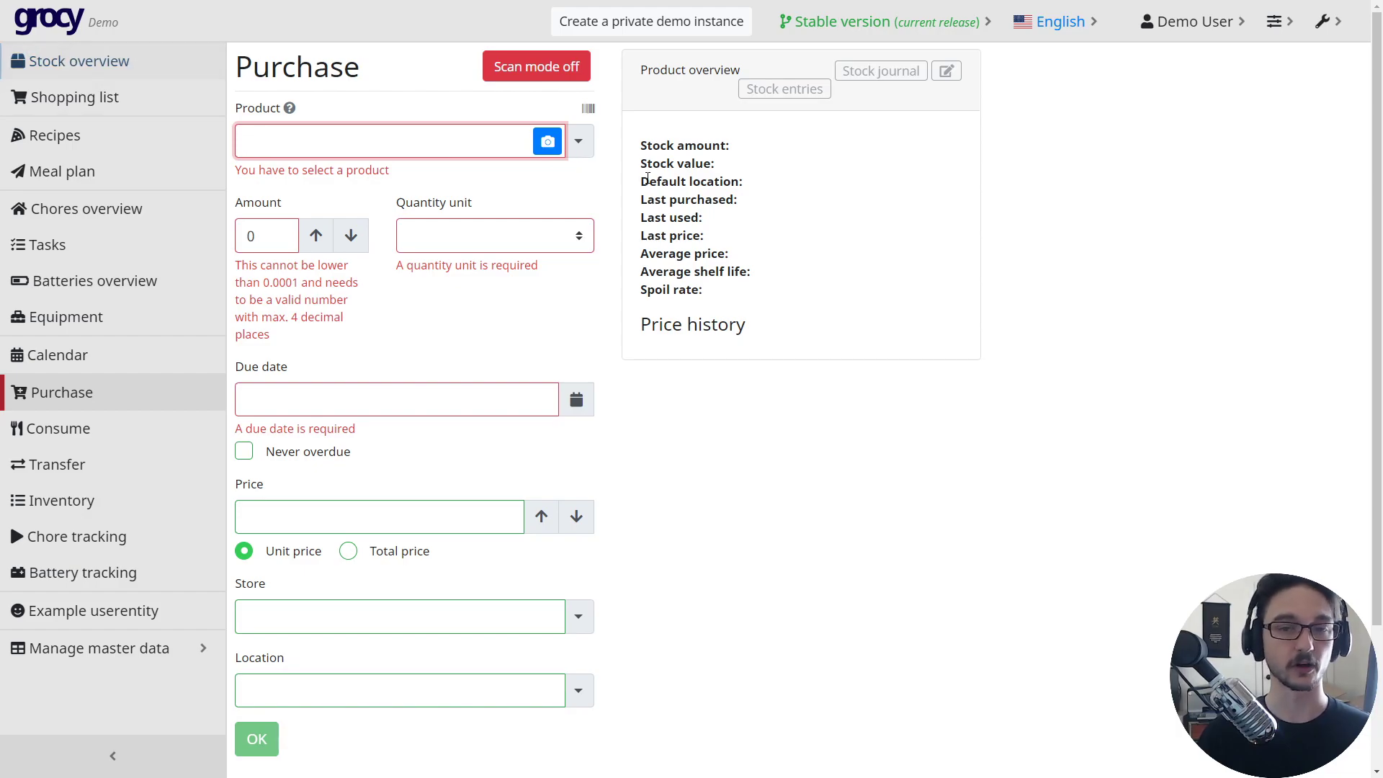
- Choose Noodles as the purchased product and raise the amount to 5 packs
{"action": "left_click", "coordinate": [580, 143]}
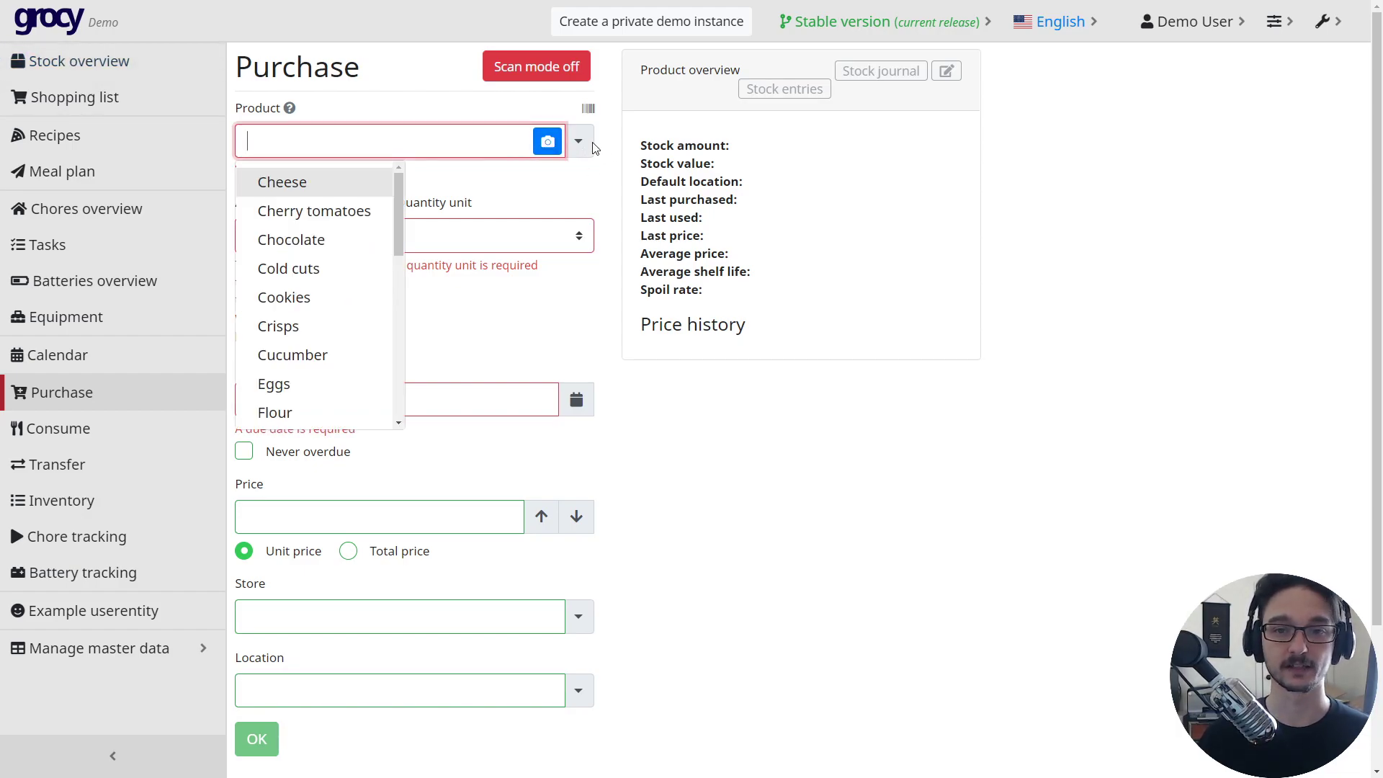
{"action": "scroll", "coordinate": [309, 259], "scroll_direction": "down", "scroll_amount": 6}
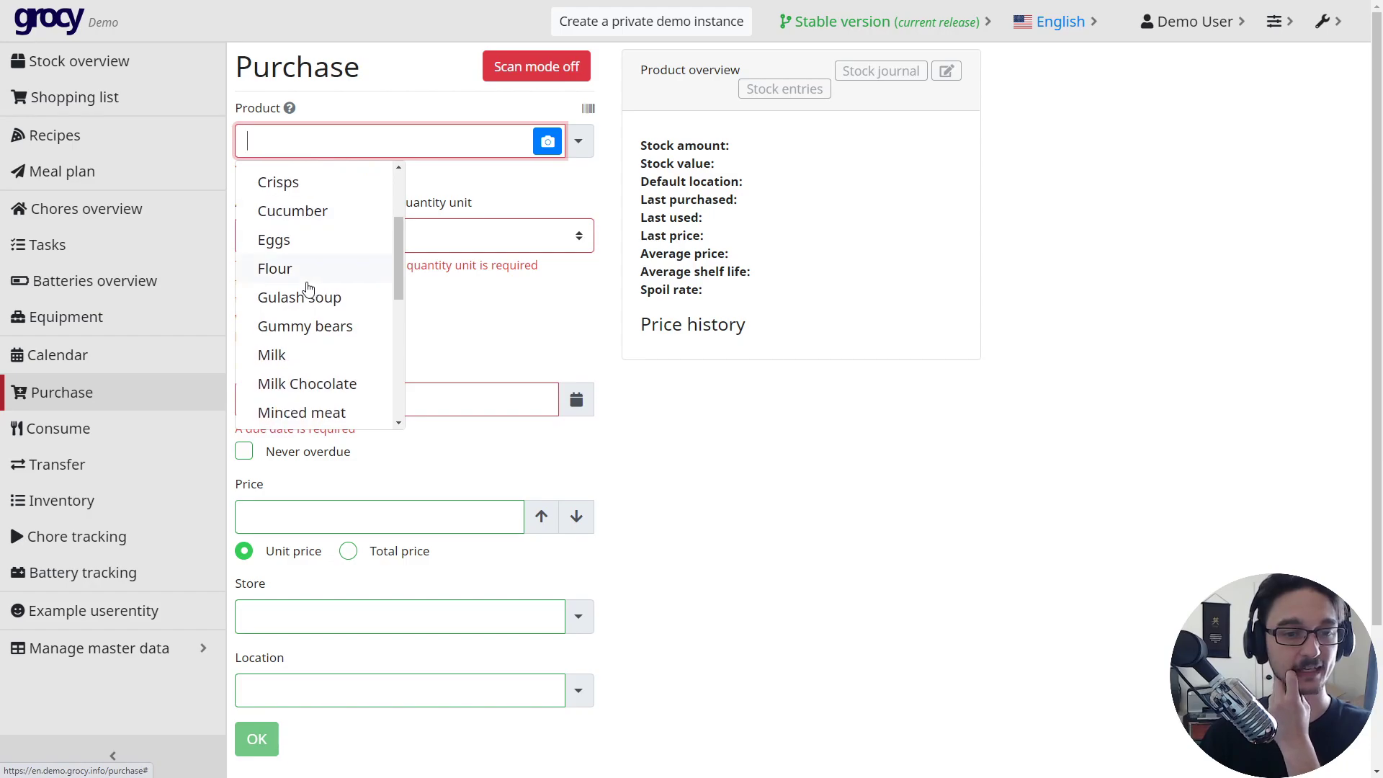
{"action": "scroll", "coordinate": [309, 286], "scroll_direction": "down", "scroll_amount": 2}
{"action": "scroll", "coordinate": [309, 285], "scroll_direction": "up", "scroll_amount": 4}
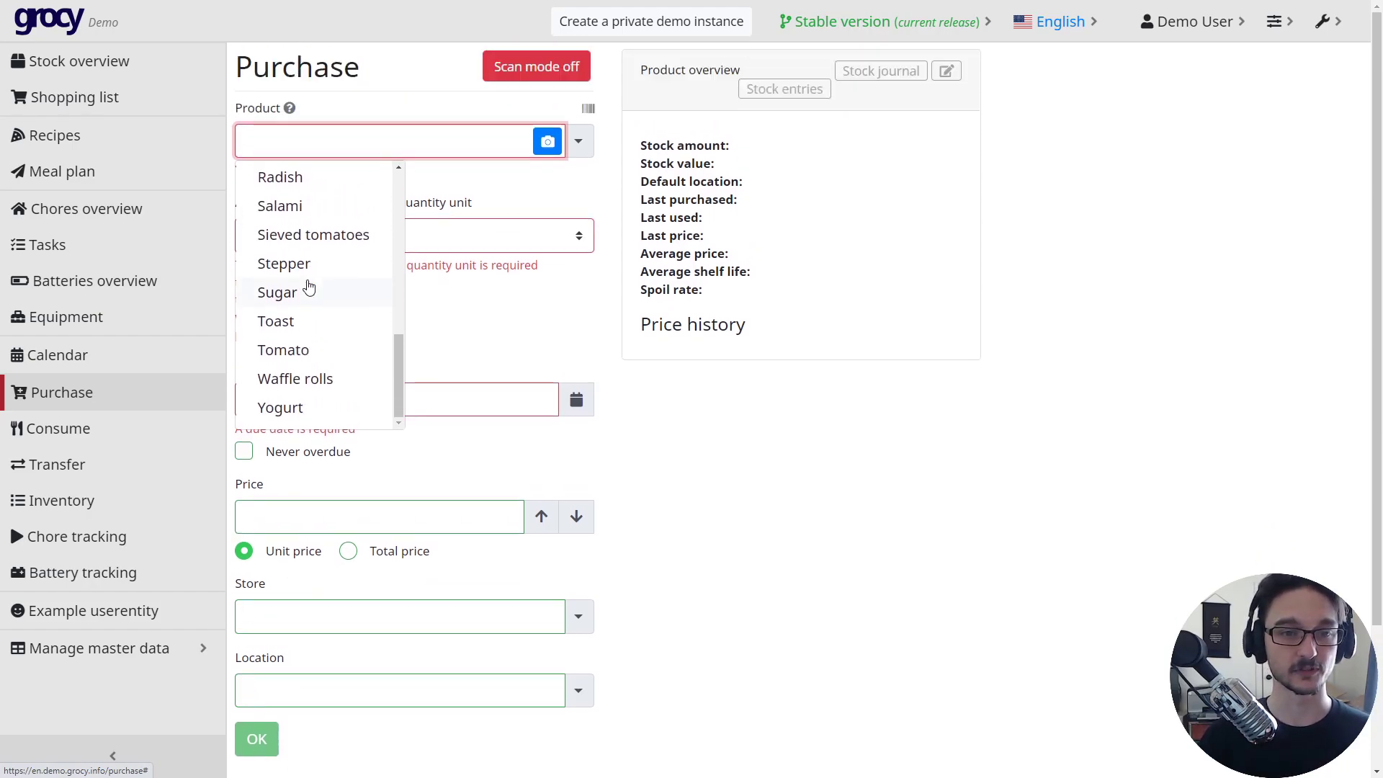
{"action": "left_click", "coordinate": [311, 213]}
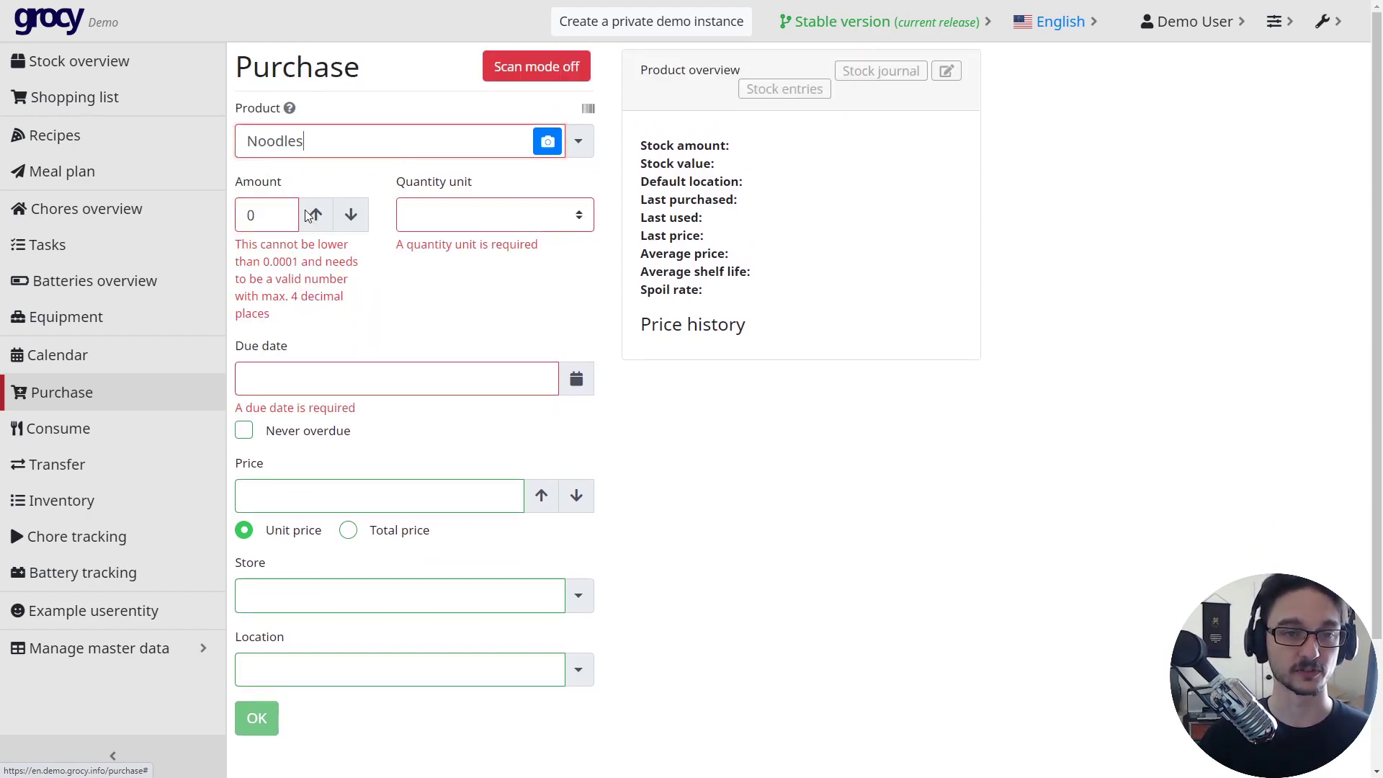
{"action": "left_click", "coordinate": [316, 215]}
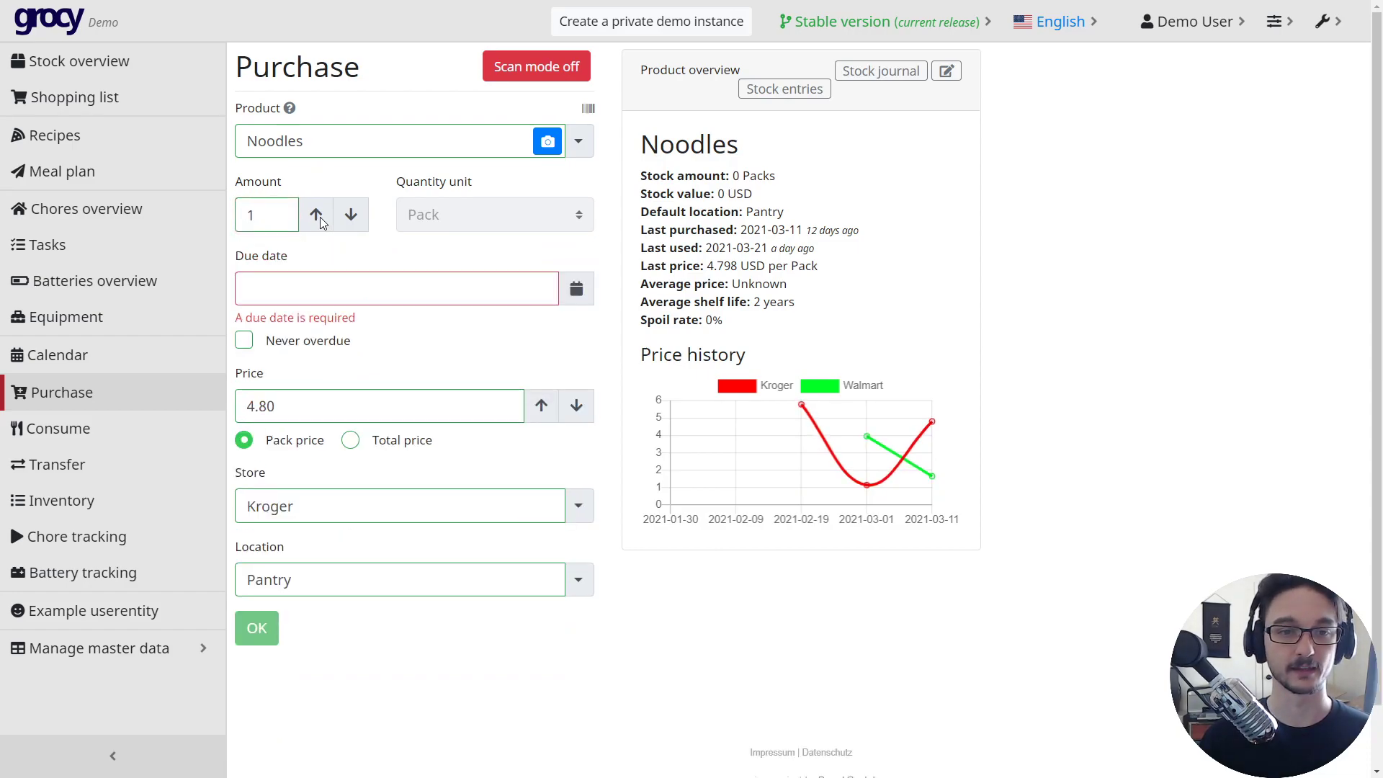
{"action": "left_click", "coordinate": [316, 215]}
{"action": "left_click", "coordinate": [316, 215]}
{"action": "left_click", "coordinate": [316, 215]}
{"action": "left_click", "coordinate": [320, 217]}
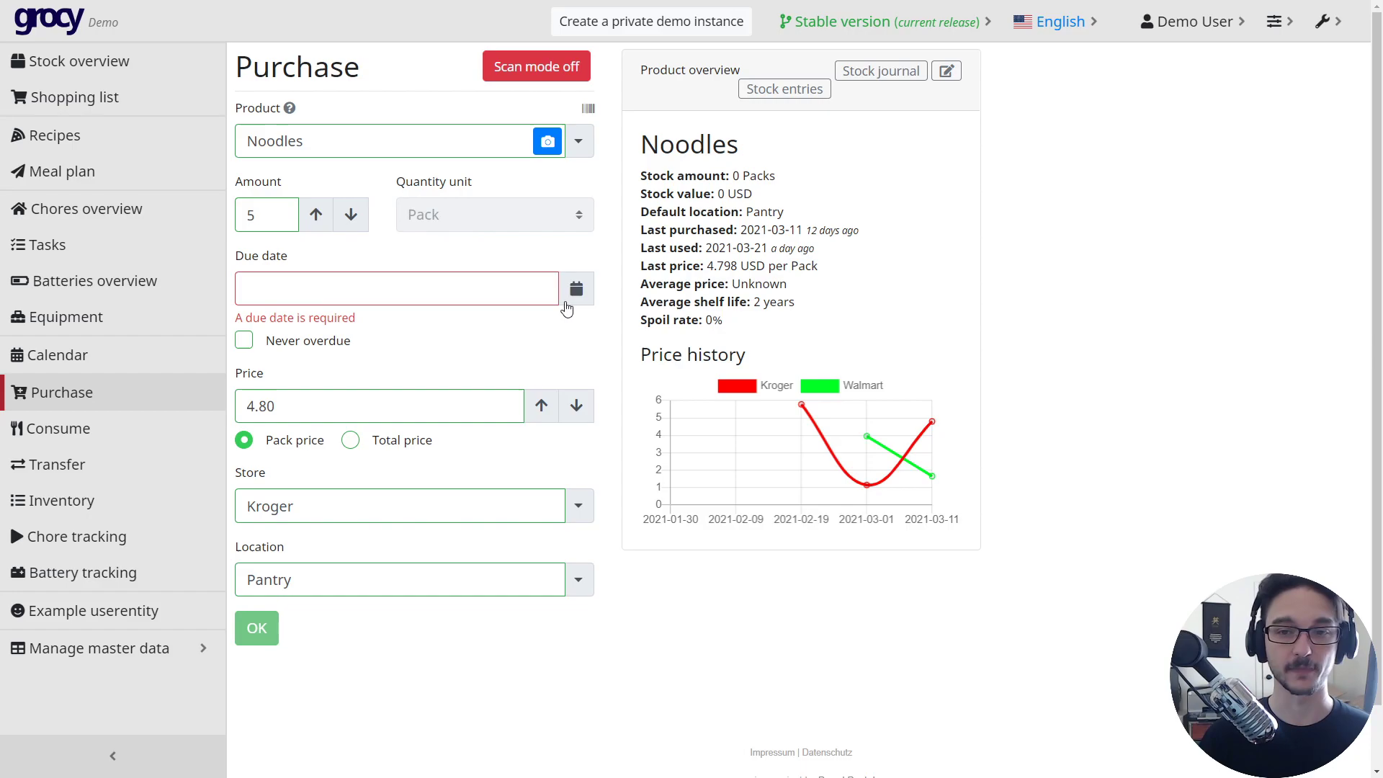
- Set due date 2021-03-31 and store Walmart, submit the purchase, then enable scan mode
{"action": "left_click", "coordinate": [574, 297]}
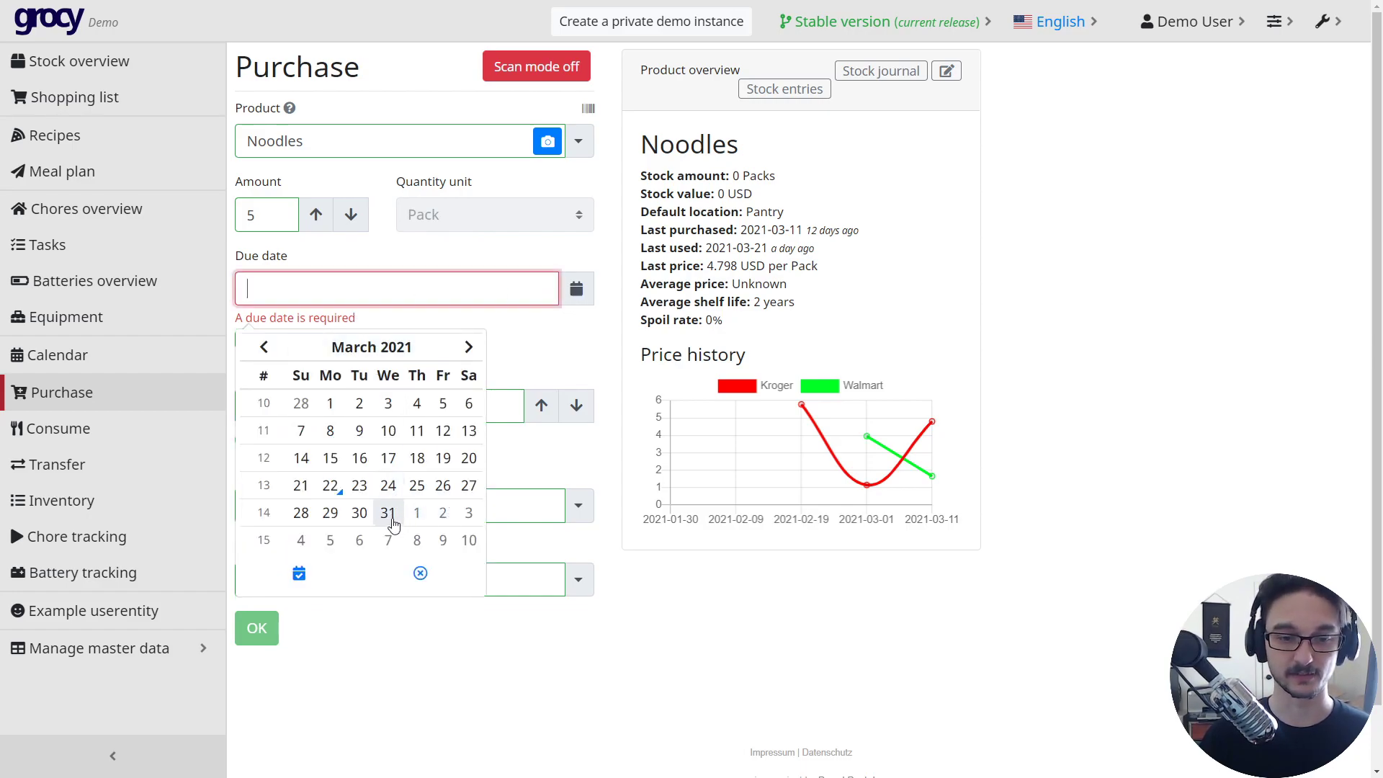
{"action": "left_click", "coordinate": [387, 514]}
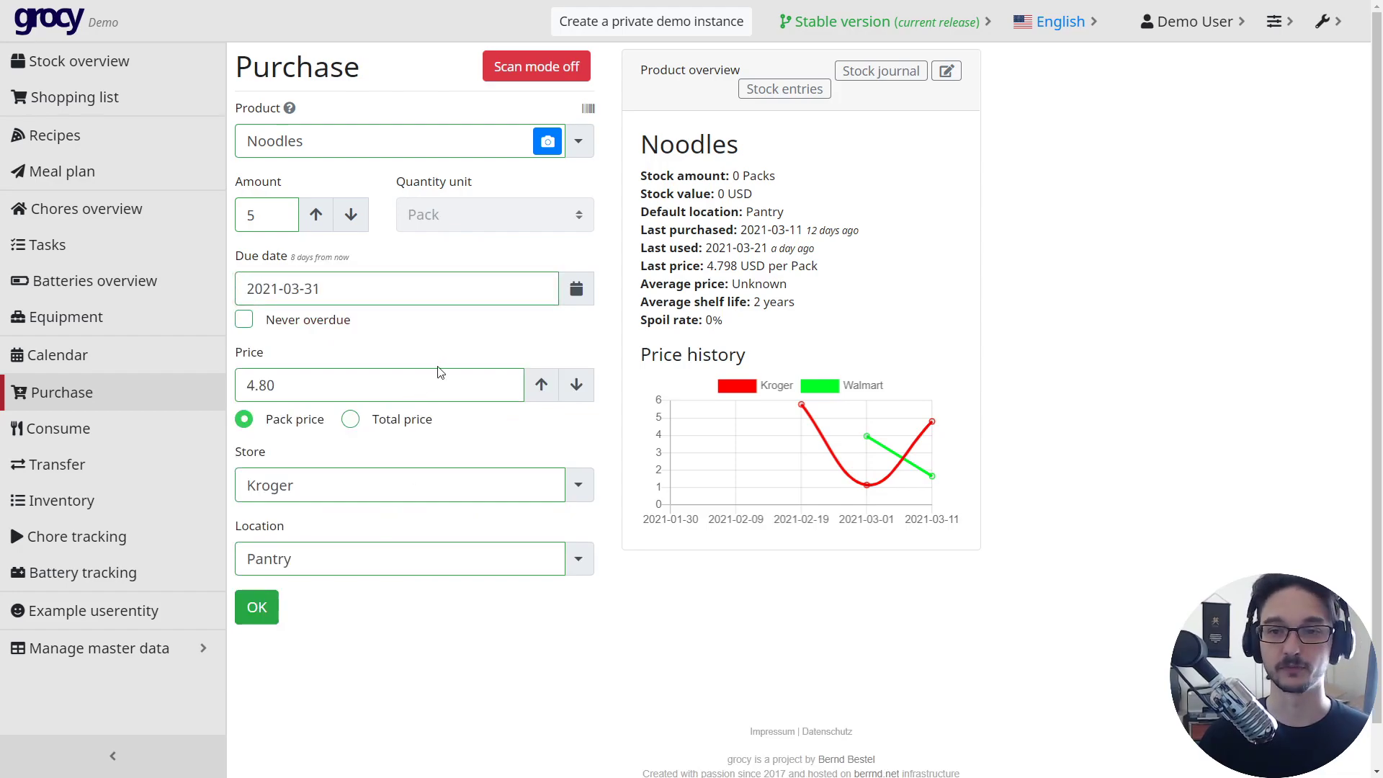
{"action": "left_click", "coordinate": [580, 484]}
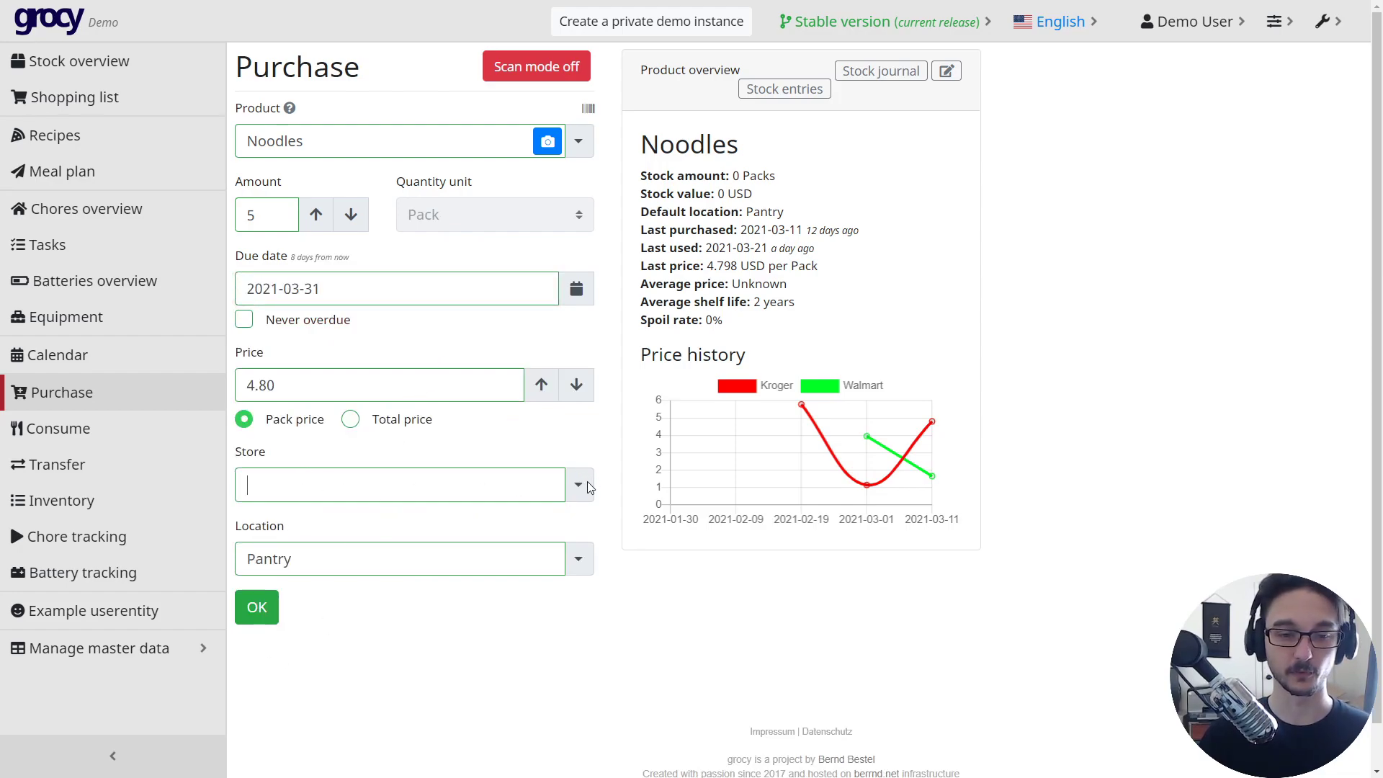
{"action": "left_click", "coordinate": [578, 484]}
{"action": "left_click", "coordinate": [308, 555]}
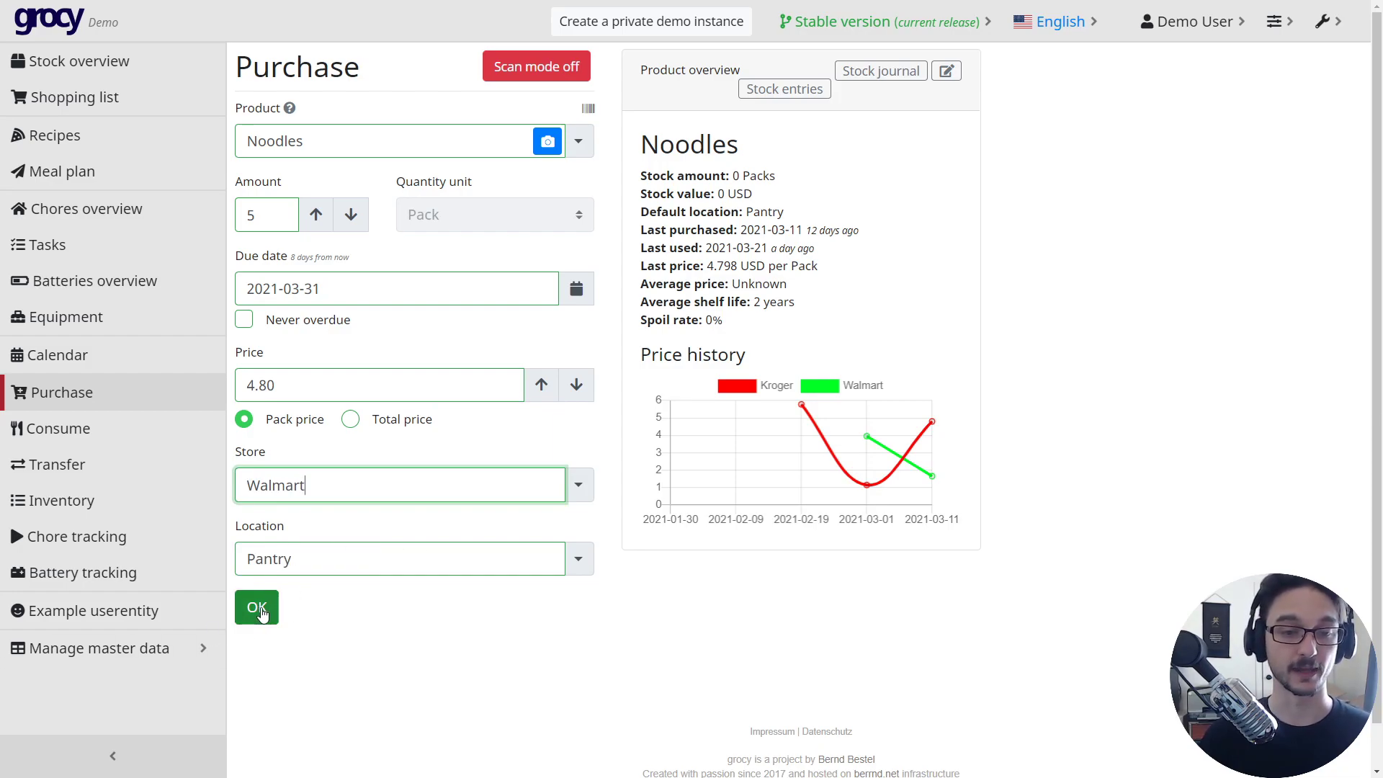
{"action": "left_click", "coordinate": [260, 609]}
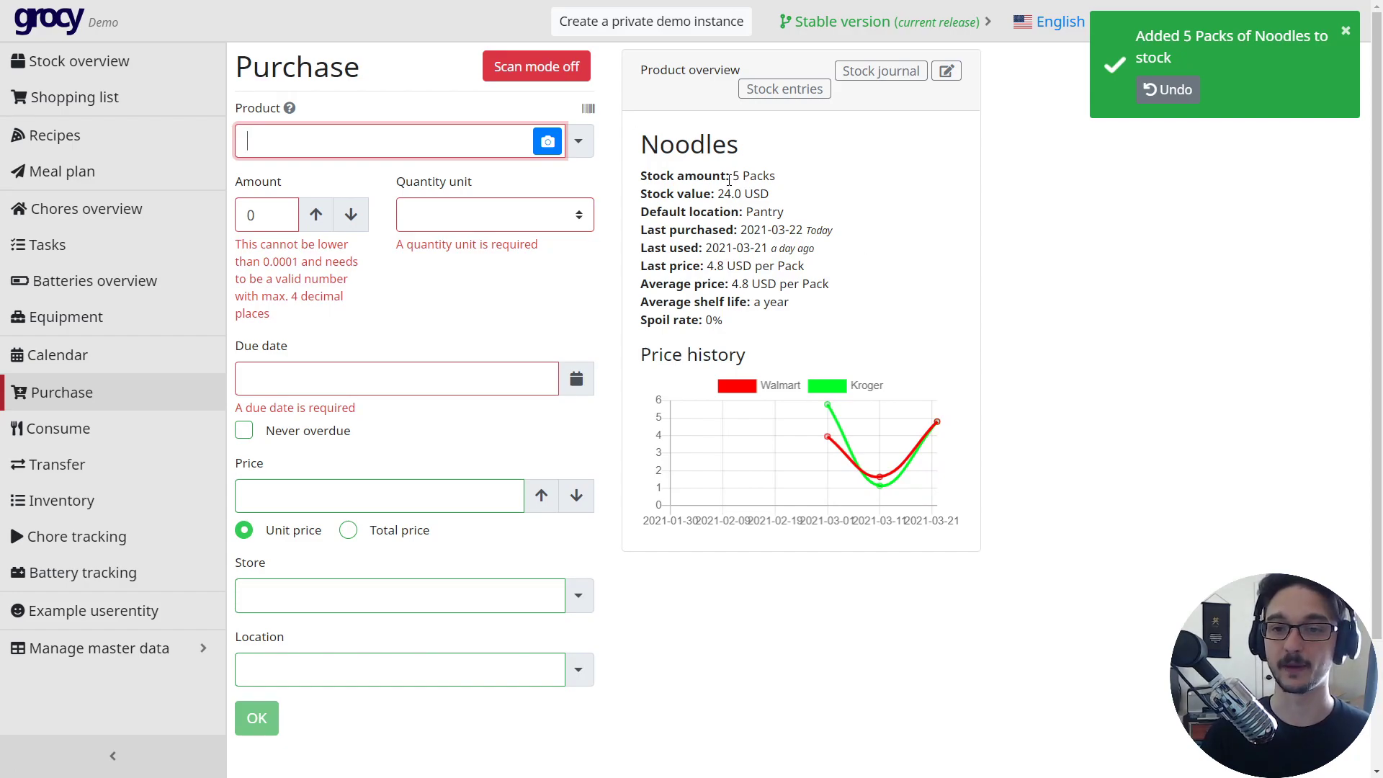
{"action": "left_click_drag", "start_coordinate": [774, 175], "coordinate": [732, 175]}
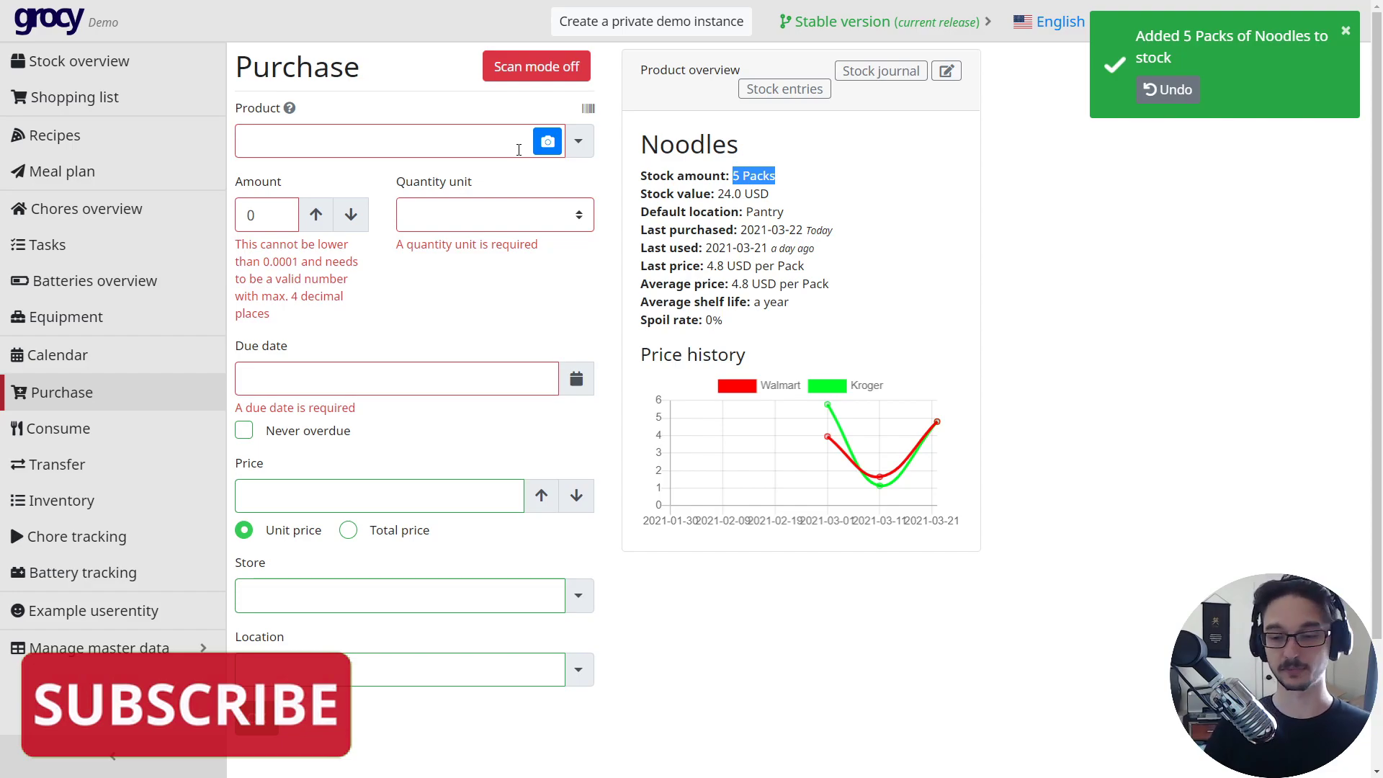
{"action": "left_click", "coordinate": [529, 71]}
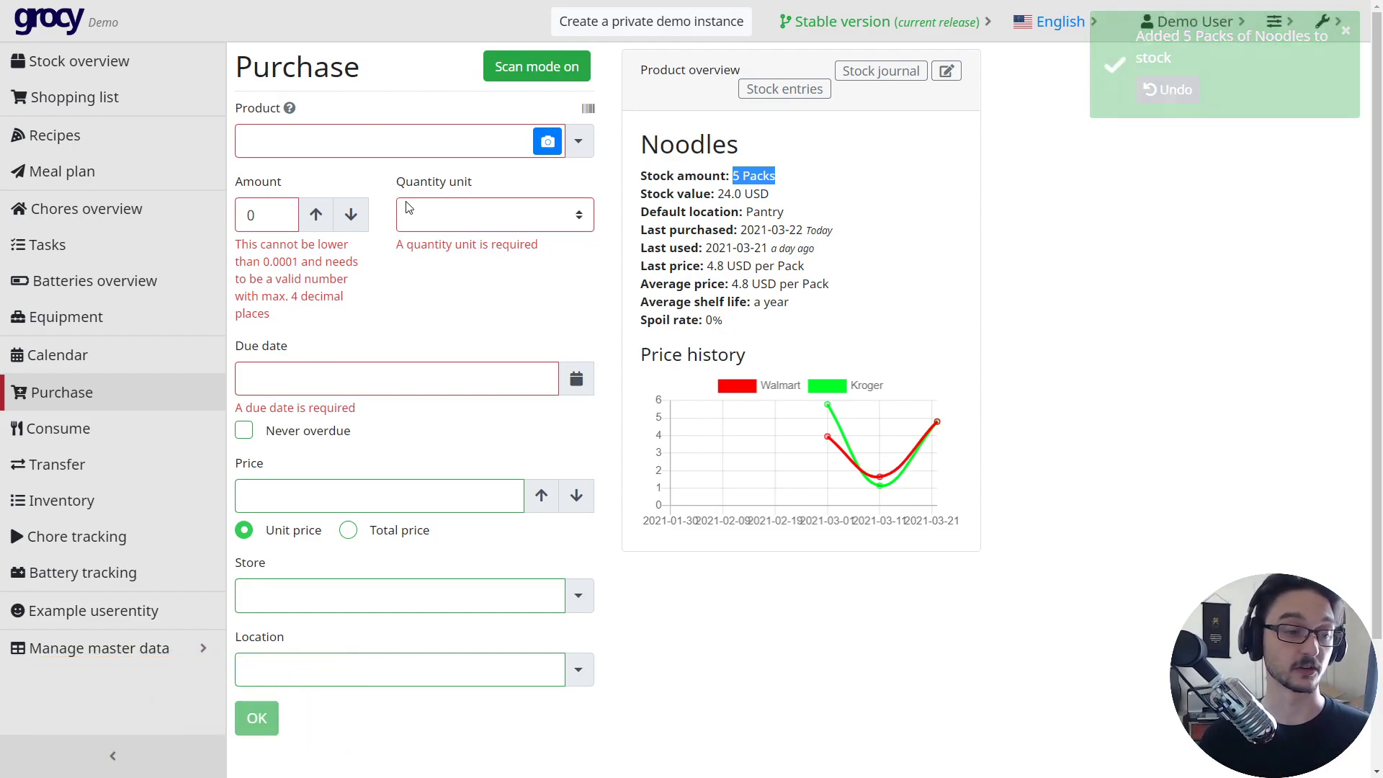
- View the Consume page, then set a transfer from Fridge to Freezer
{"action": "left_click", "coordinate": [56, 429]}
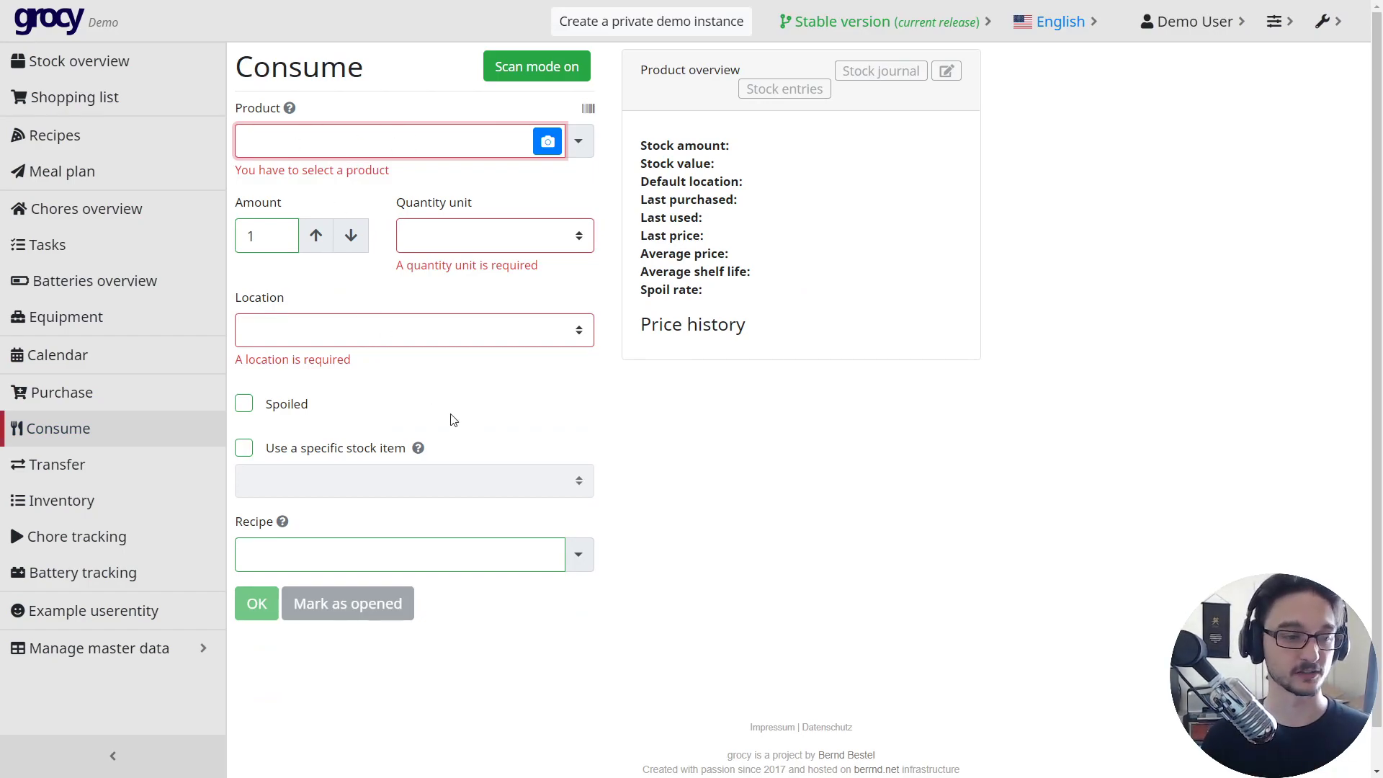
{"action": "left_click", "coordinate": [80, 464]}
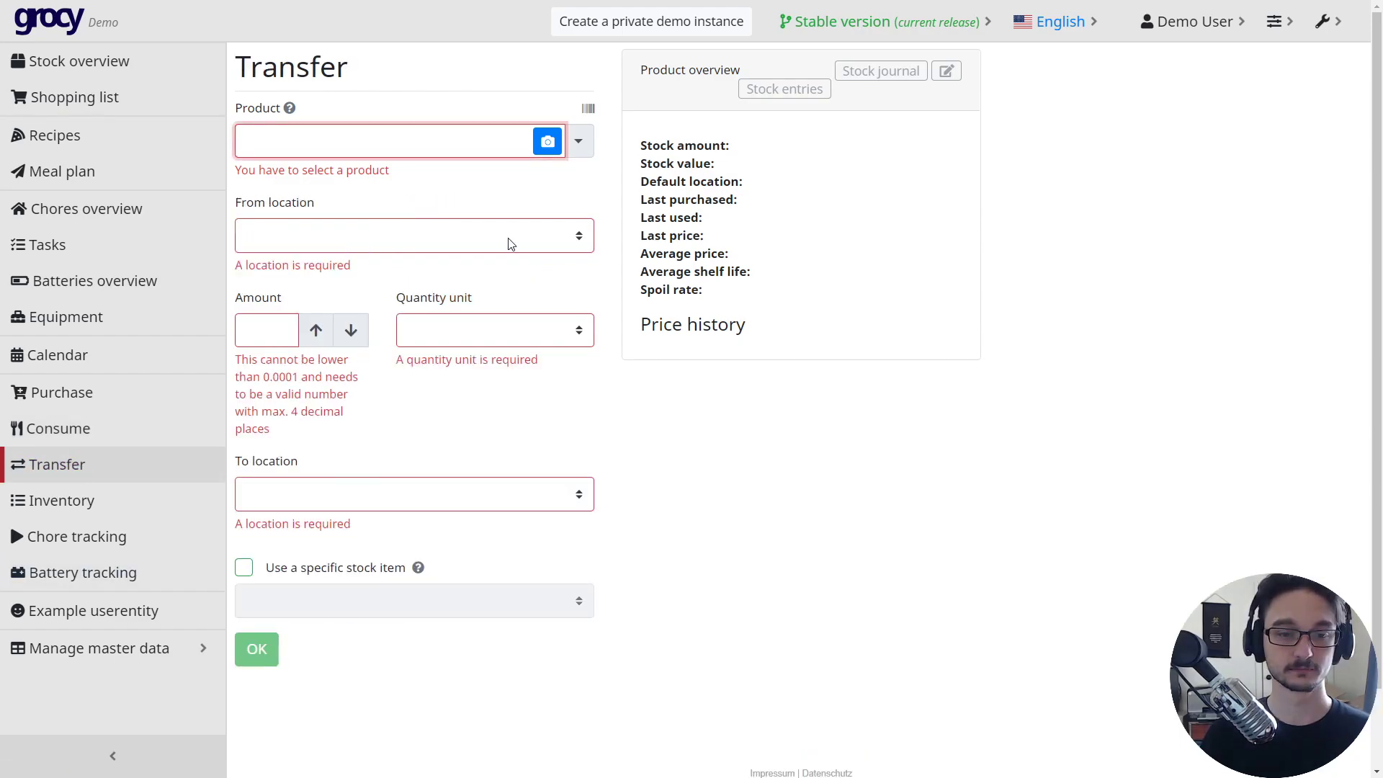
{"action": "left_click", "coordinate": [373, 239]}
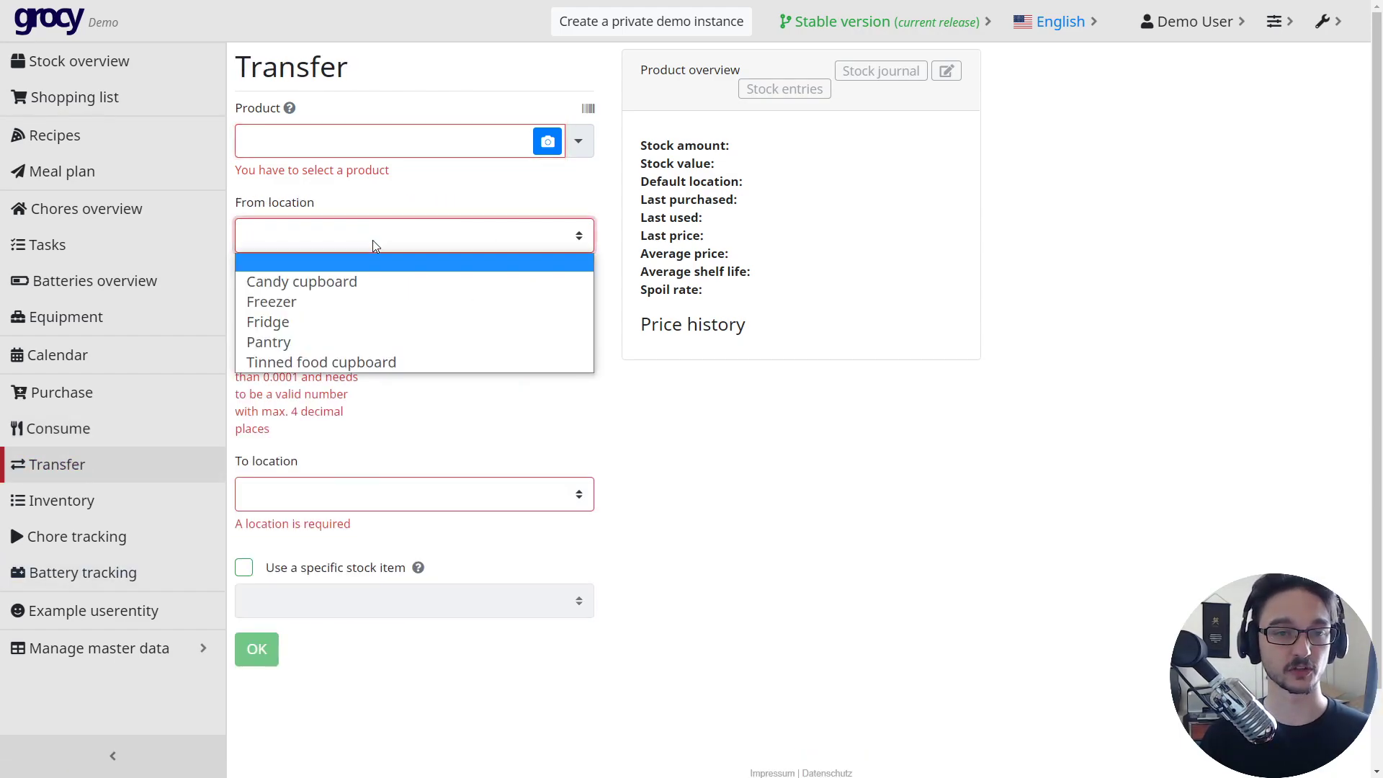
{"action": "left_click", "coordinate": [691, 471]}
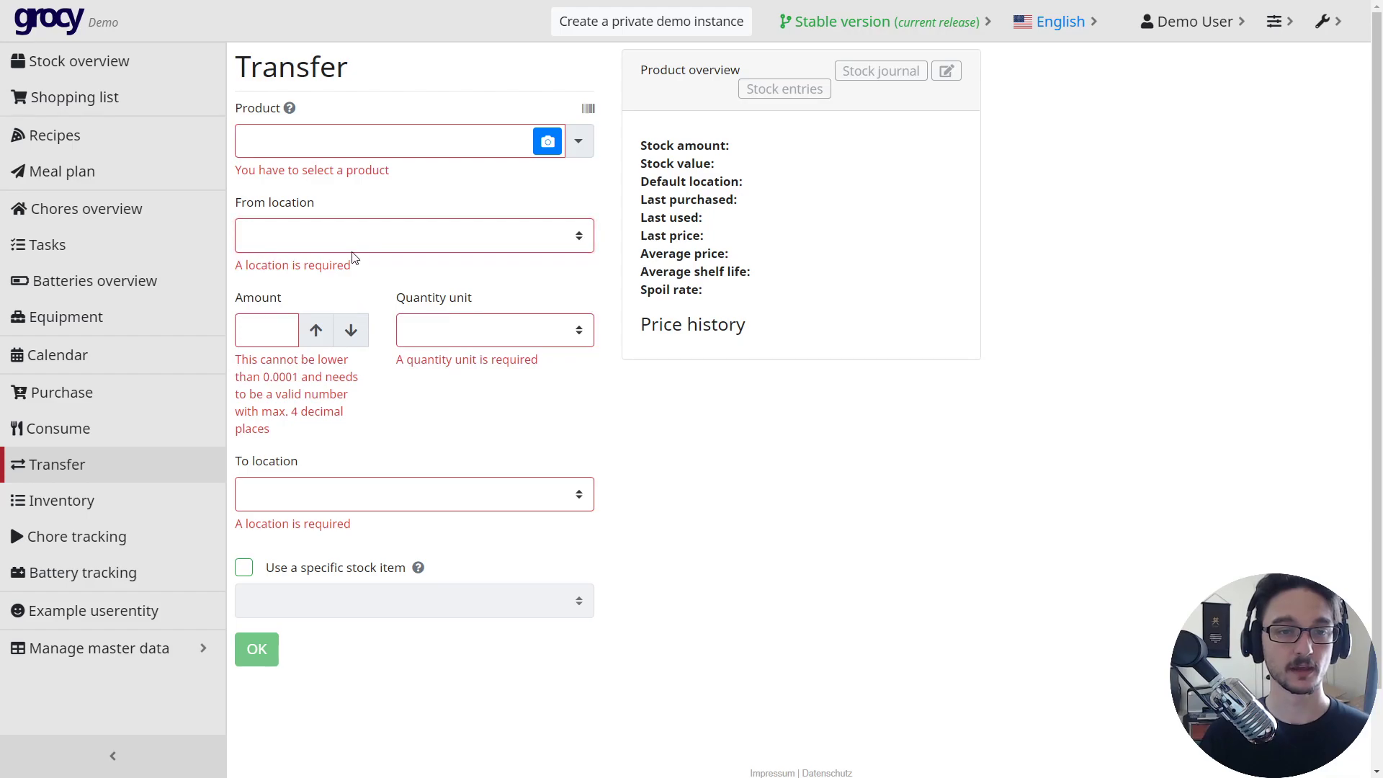
{"action": "left_click", "coordinate": [354, 241]}
{"action": "left_click", "coordinate": [311, 322]}
{"action": "left_click", "coordinate": [321, 472]}
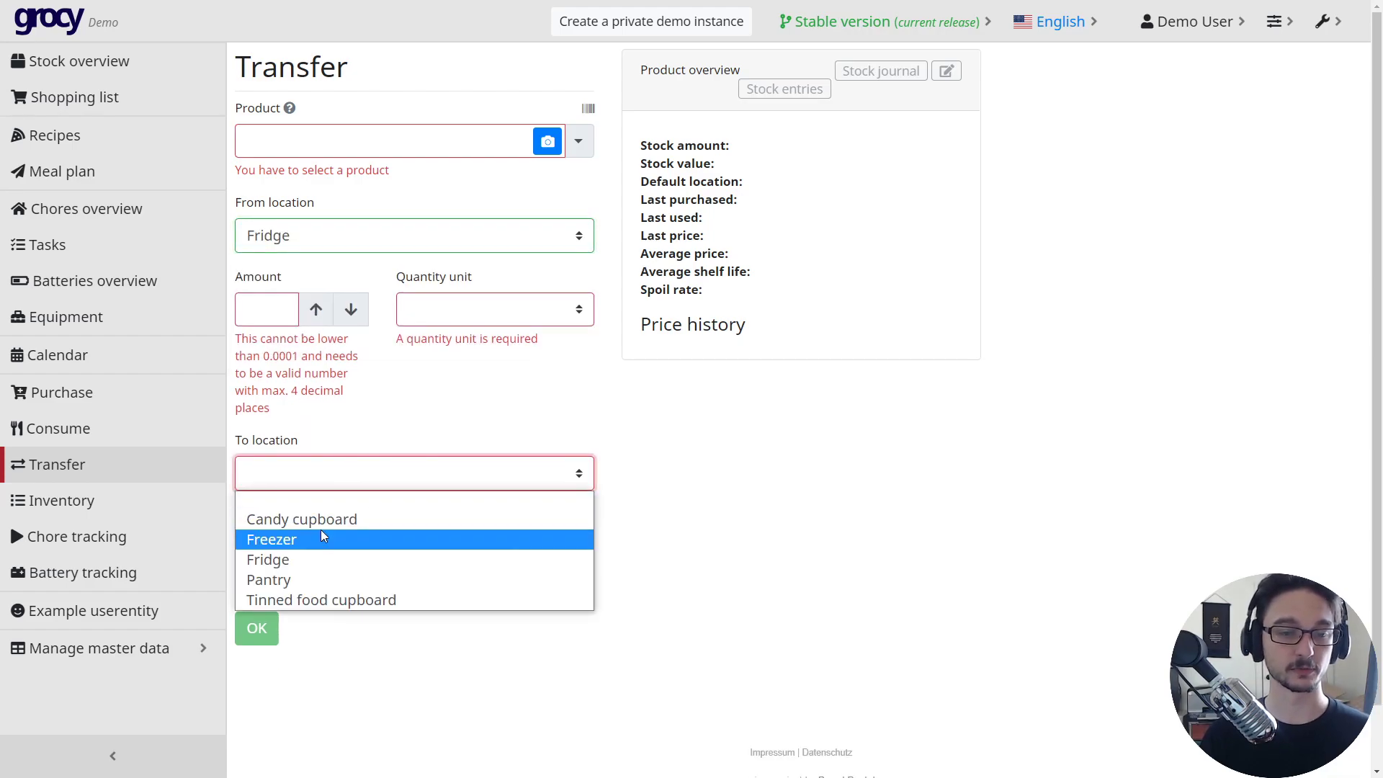
{"action": "left_click", "coordinate": [318, 537]}
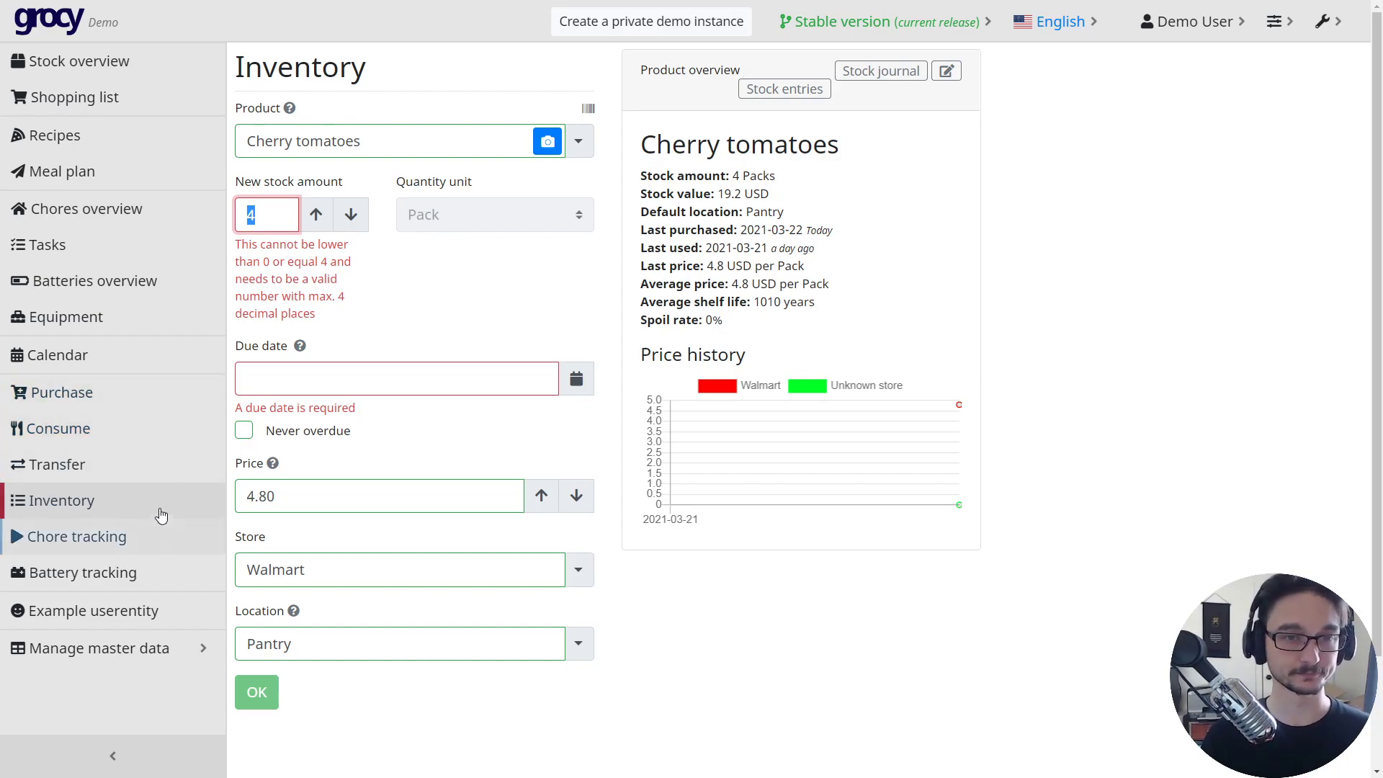
- Select the chore Lawn mowed in the garden on Chore tracking
{"action": "left_click", "coordinate": [93, 537]}
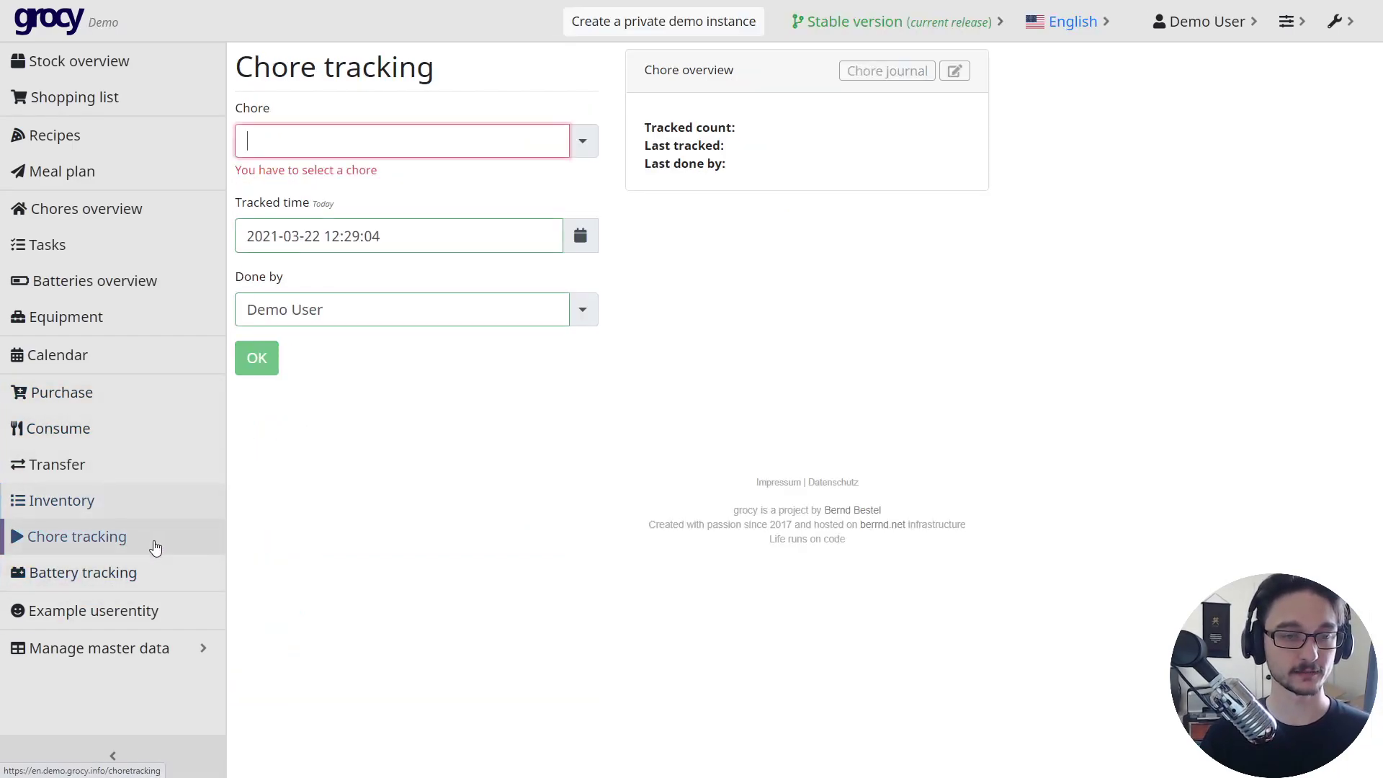
{"action": "left_click", "coordinate": [583, 142]}
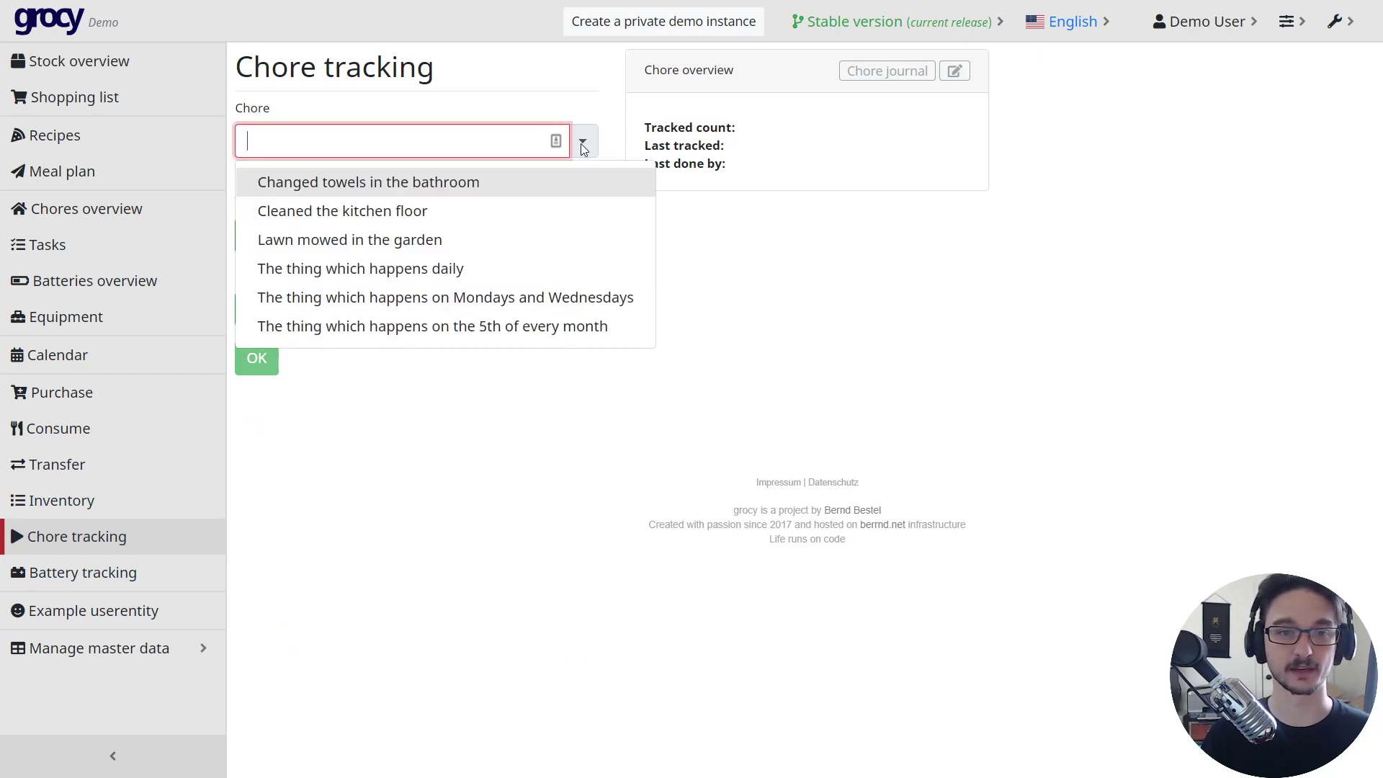
{"action": "left_click", "coordinate": [359, 244]}
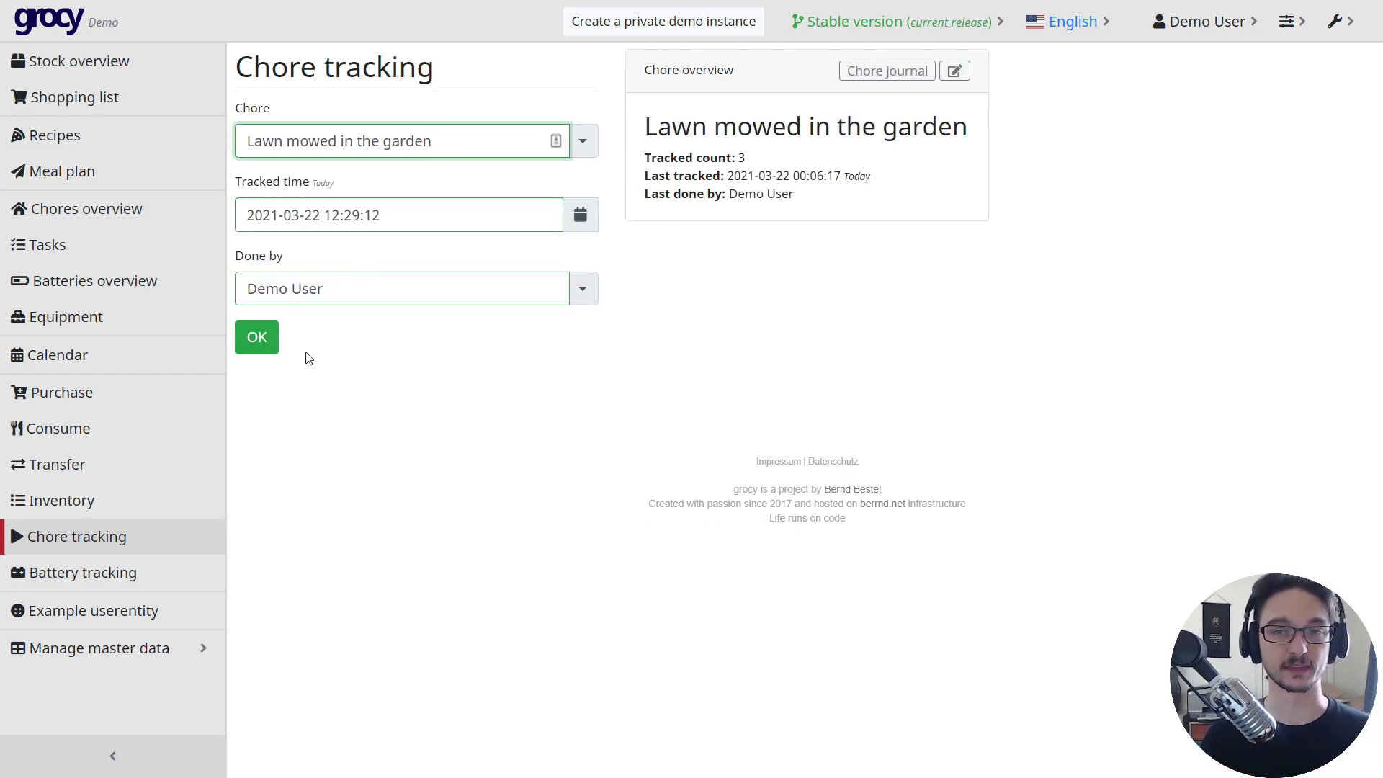
- Select Battery1 on the Battery tracking page
{"action": "left_click", "coordinate": [80, 574]}
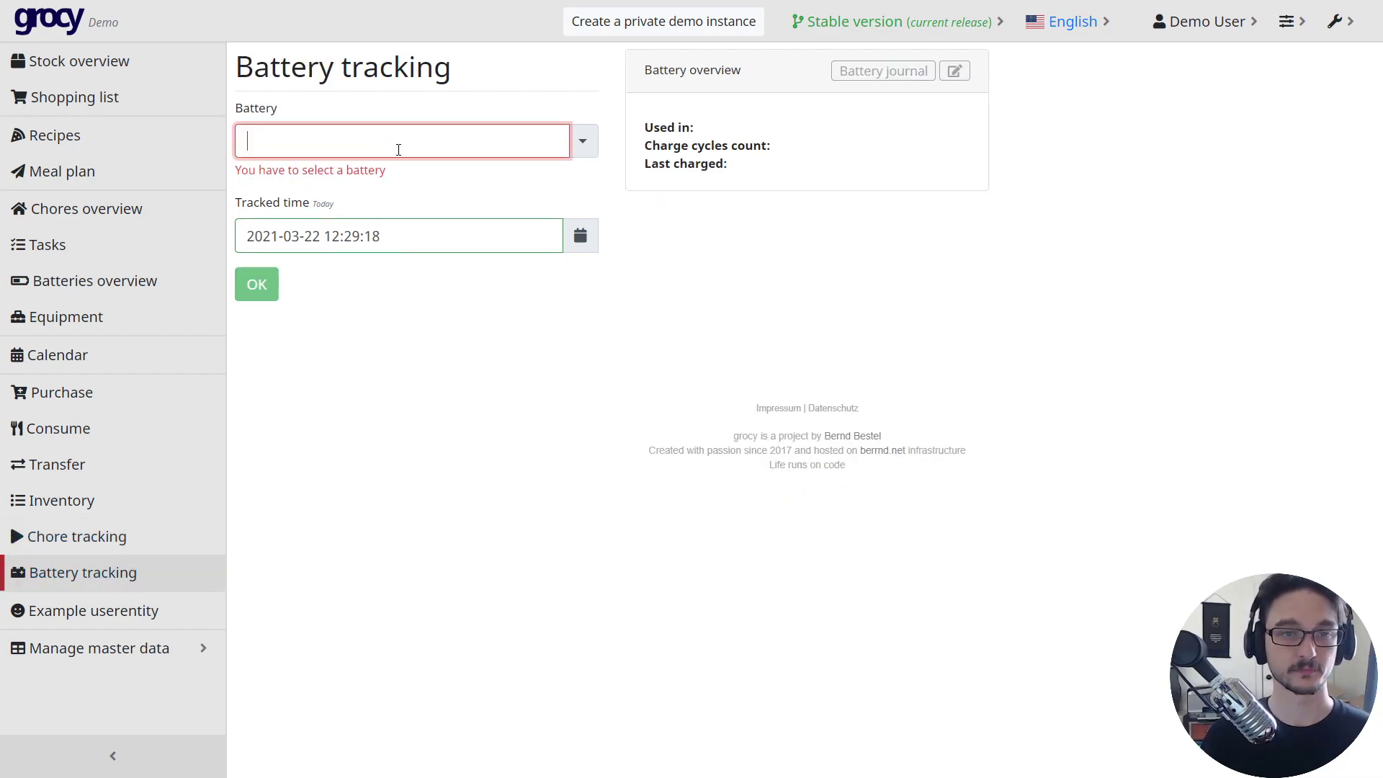
{"action": "left_click", "coordinate": [582, 141]}
{"action": "left_click", "coordinate": [517, 171]}
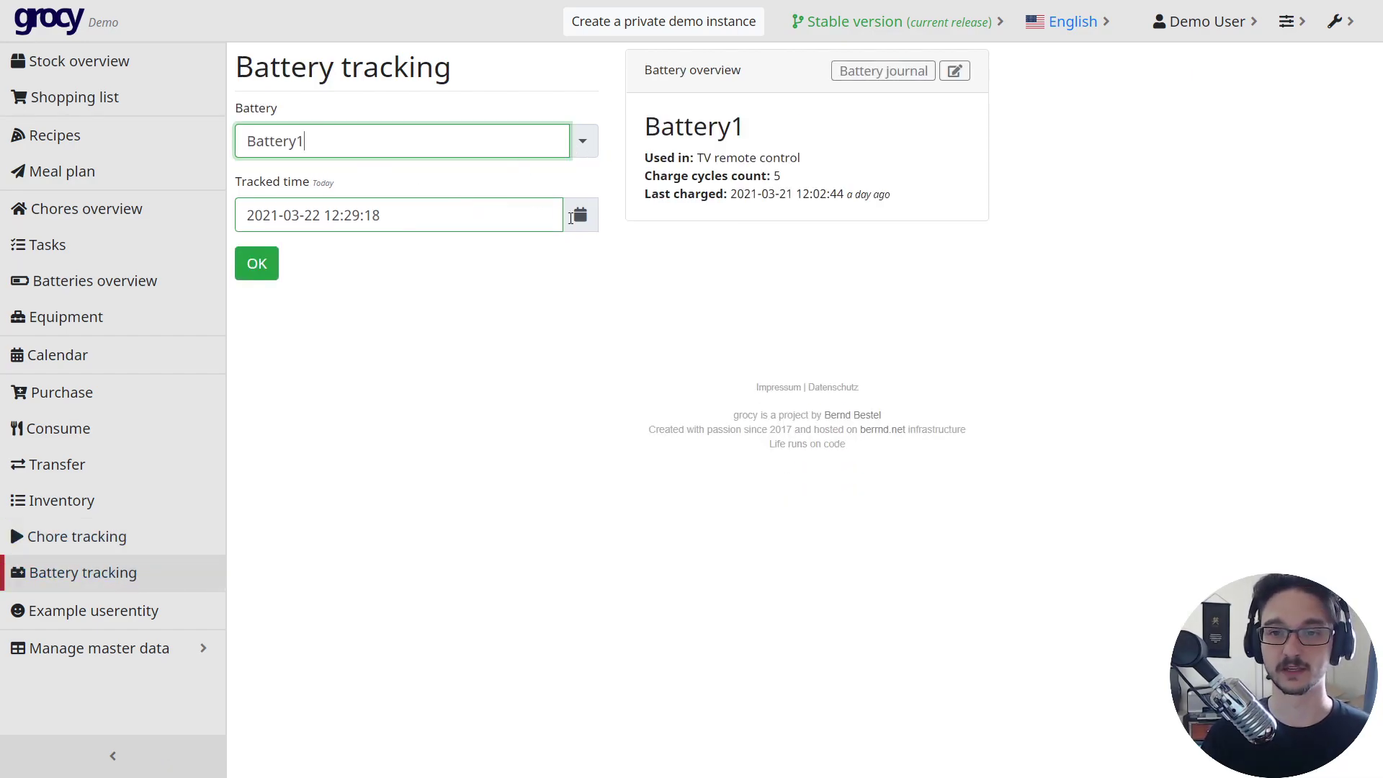
{"action": "left_click", "coordinate": [148, 619]}
{"action": "scroll", "coordinate": [108, 576], "scroll_direction": "down", "scroll_amount": 1}
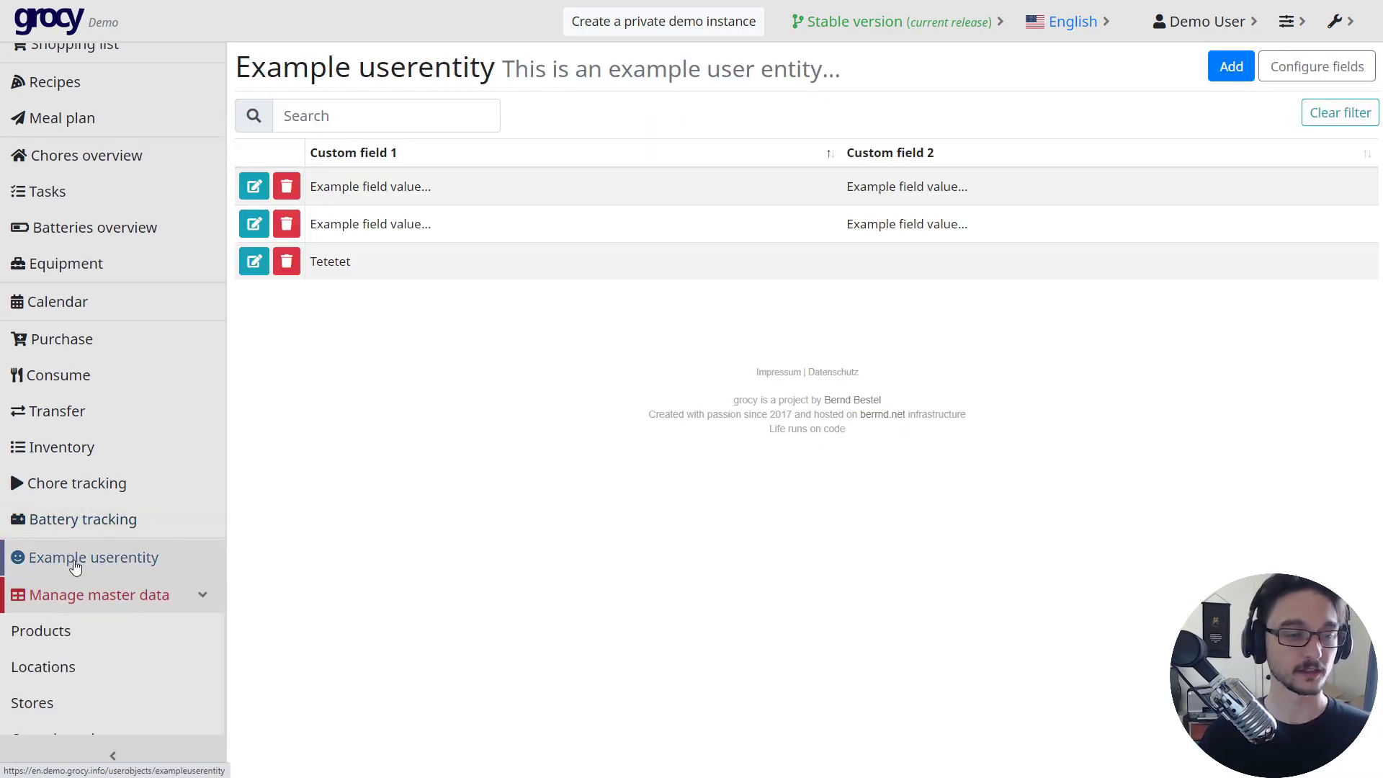
{"action": "left_click", "coordinate": [96, 639]}
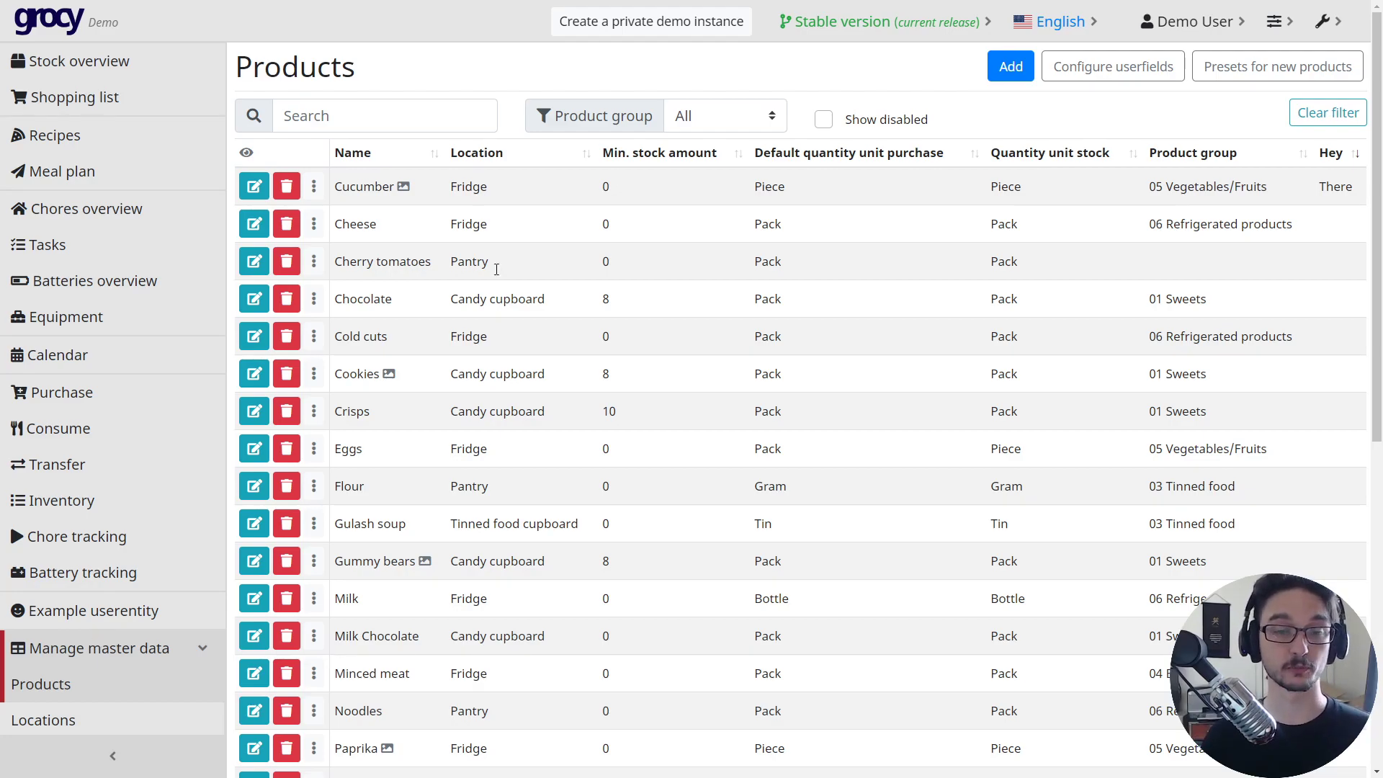
{"action": "scroll", "coordinate": [438, 349], "scroll_direction": "down", "scroll_amount": 6}
{"action": "scroll", "coordinate": [435, 351], "scroll_direction": "up", "scroll_amount": 5}
{"action": "scroll", "coordinate": [435, 351], "scroll_direction": "up", "scroll_amount": 1}
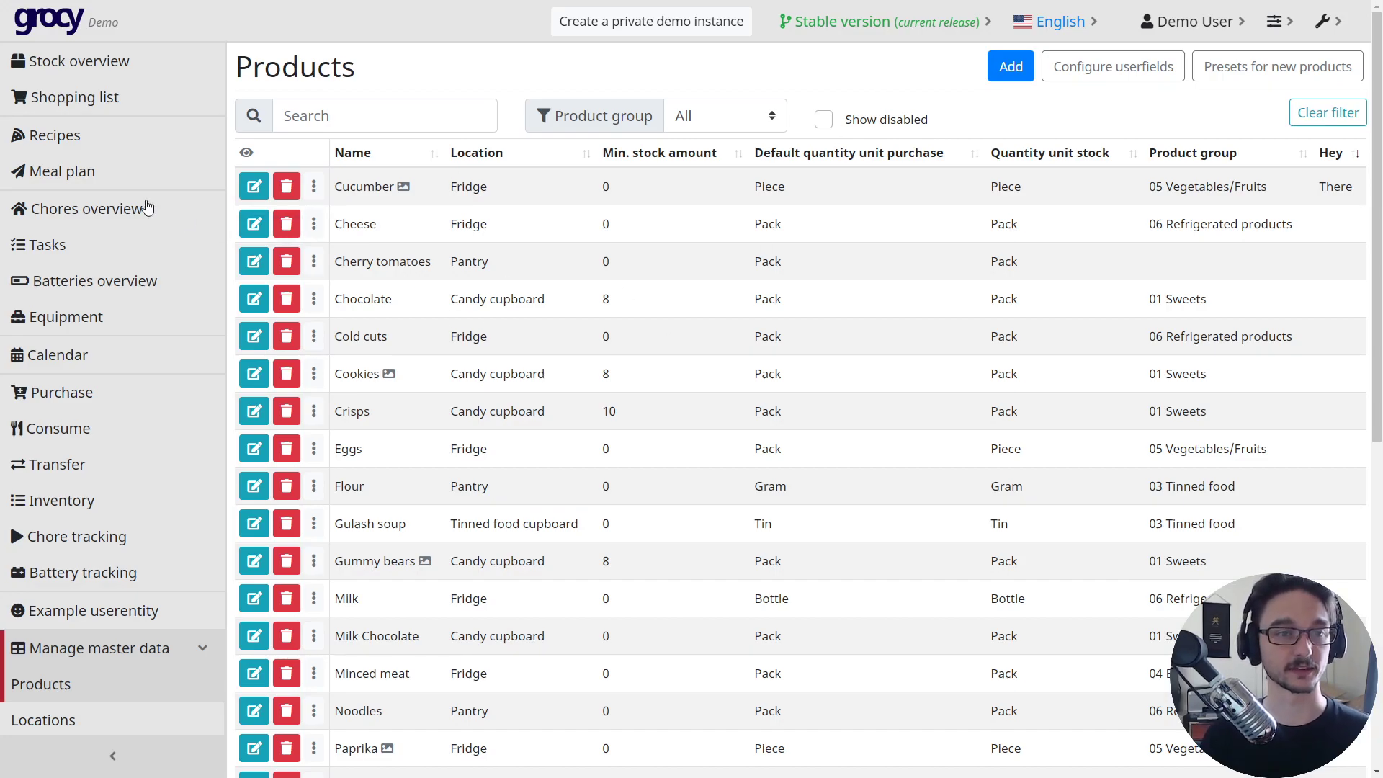
{"action": "scroll", "coordinate": [470, 313], "scroll_direction": "down", "scroll_amount": 4}
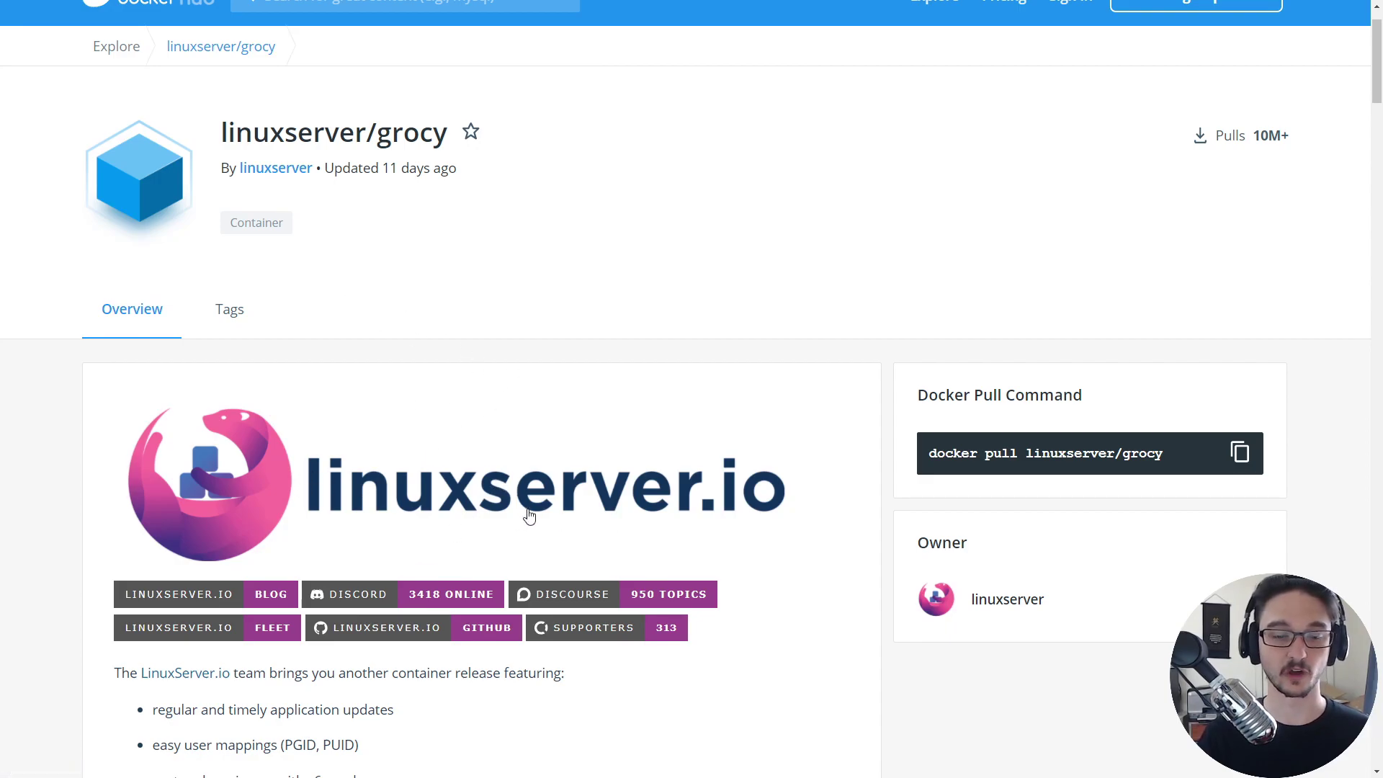
- Select the linuxserver/grocy docker-compose block, then switch to the Pi terminal and enlarge its text
{"action": "scroll", "coordinate": [528, 512], "scroll_direction": "down", "scroll_amount": 10}
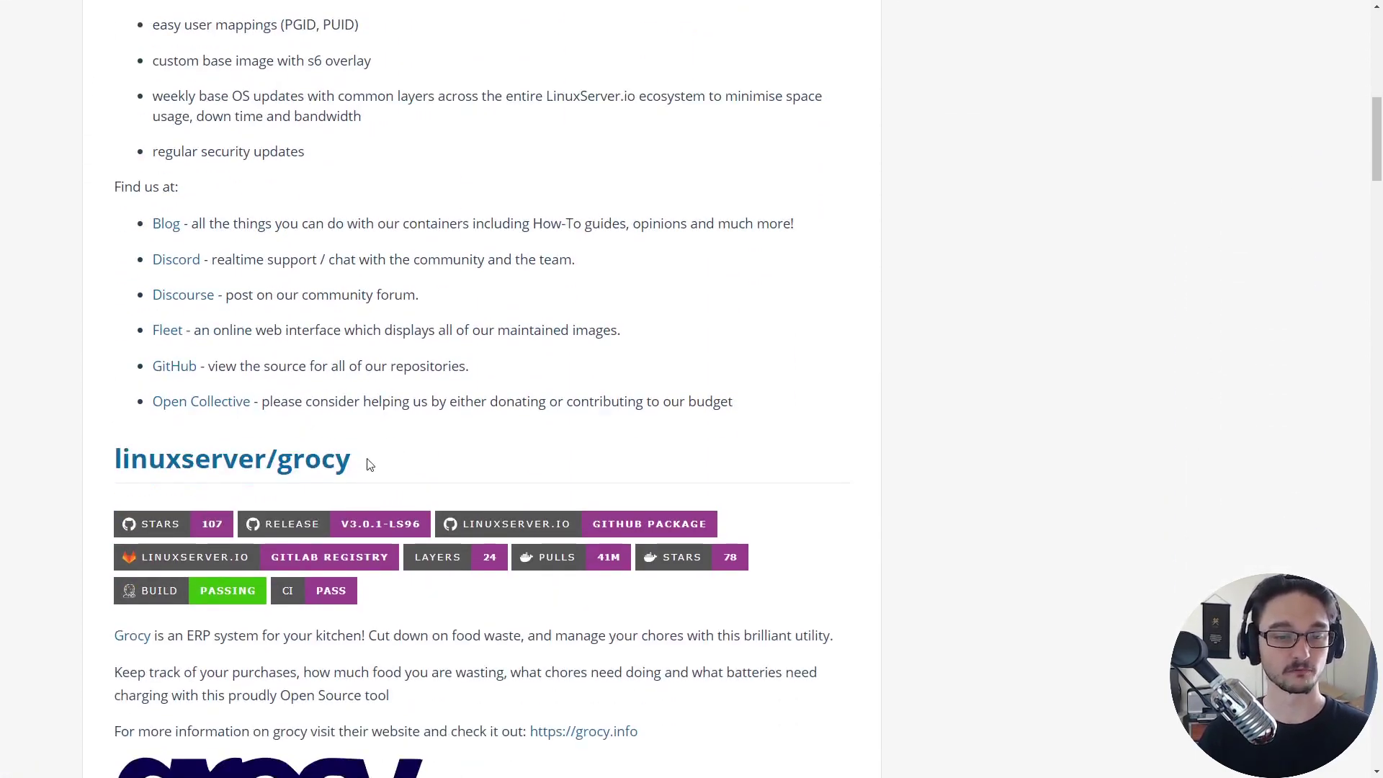
{"action": "scroll", "coordinate": [364, 463], "scroll_direction": "down", "scroll_amount": 9}
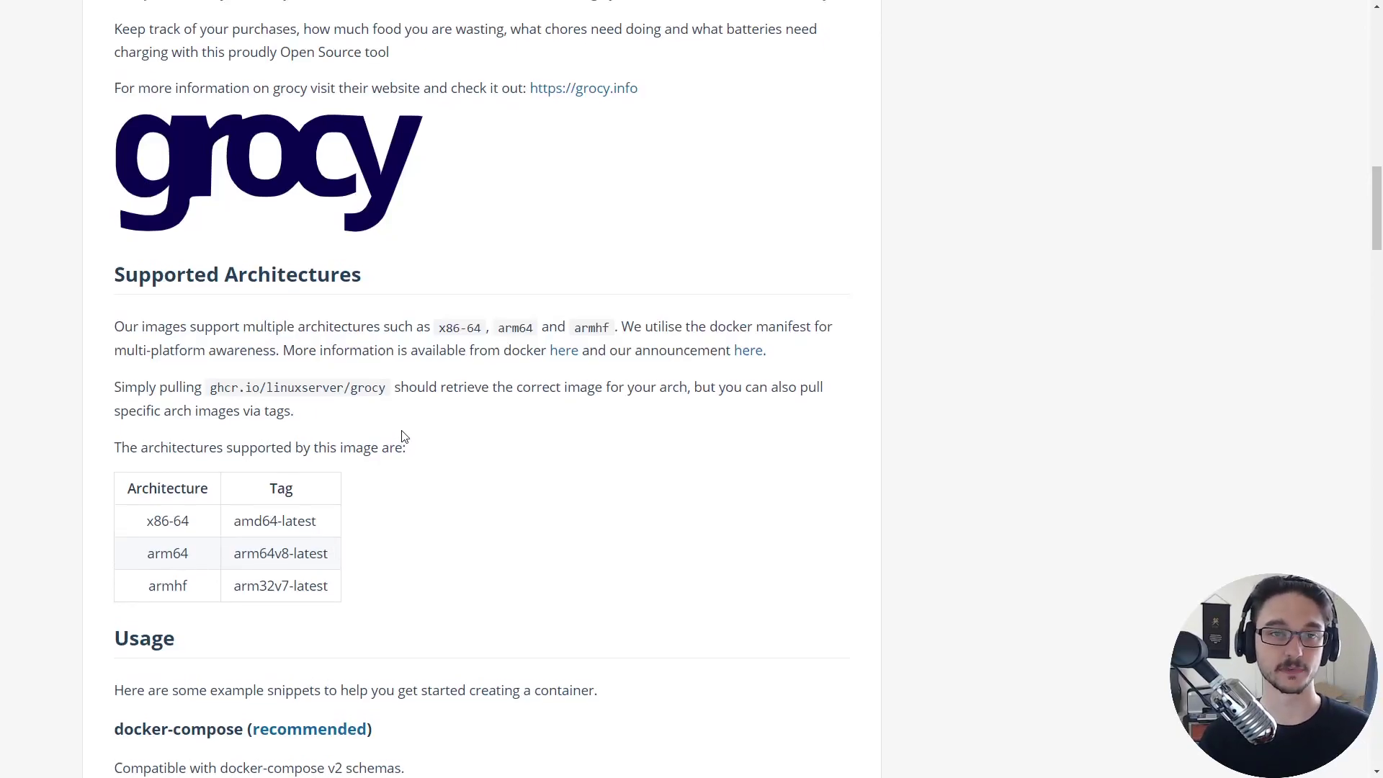
{"action": "scroll", "coordinate": [401, 439], "scroll_direction": "up", "scroll_amount": 18}
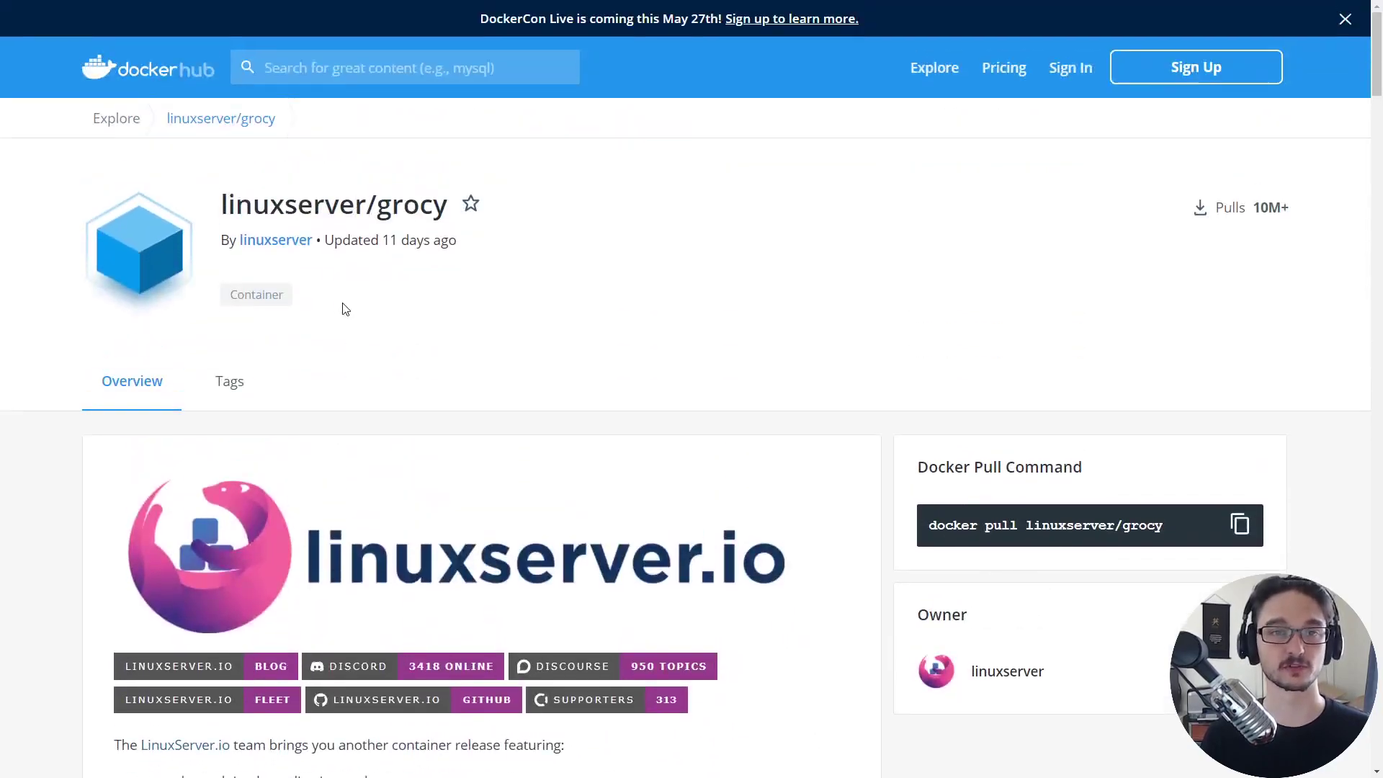
{"action": "scroll", "coordinate": [360, 310], "scroll_direction": "down", "scroll_amount": 19}
{"action": "scroll", "coordinate": [352, 321], "scroll_direction": "down", "scroll_amount": 7}
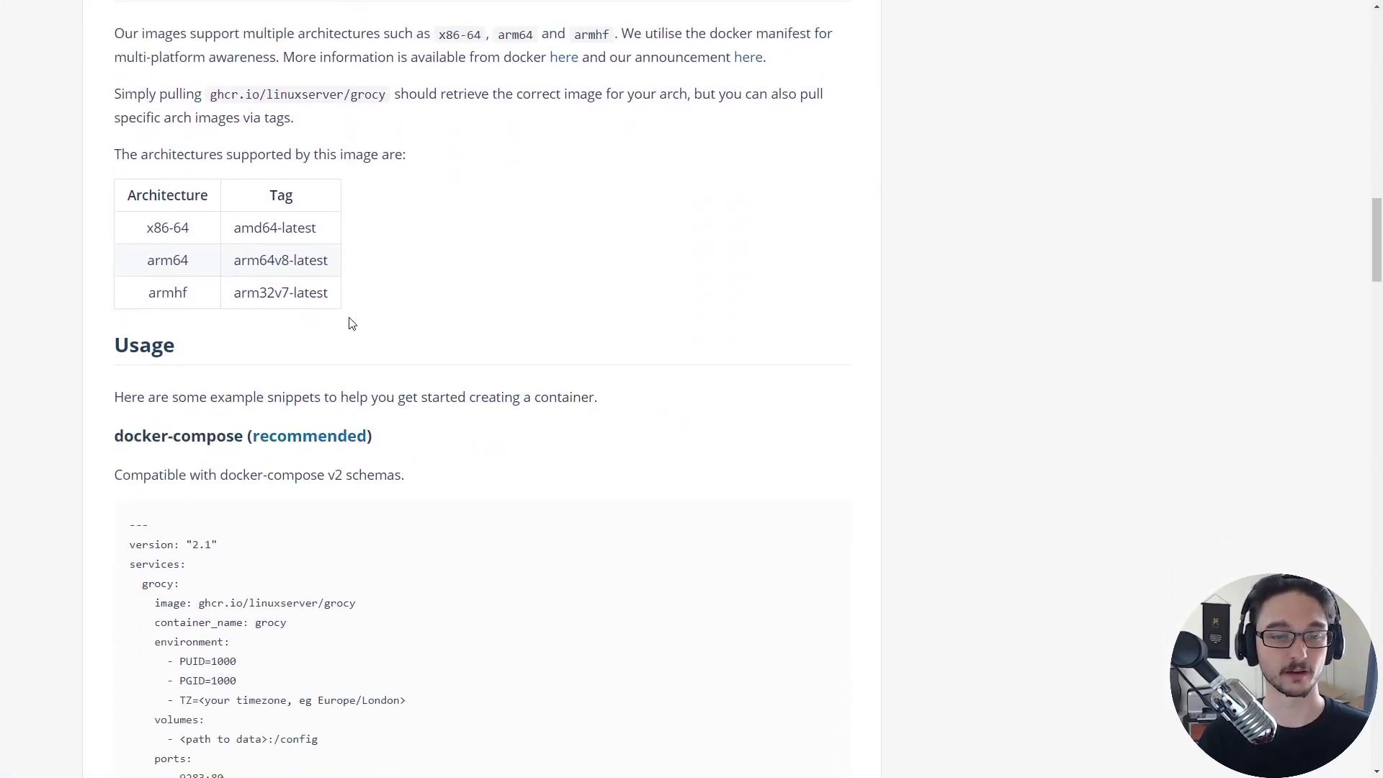
{"action": "left_click_drag", "start_coordinate": [309, 520], "coordinate": [104, 242]}
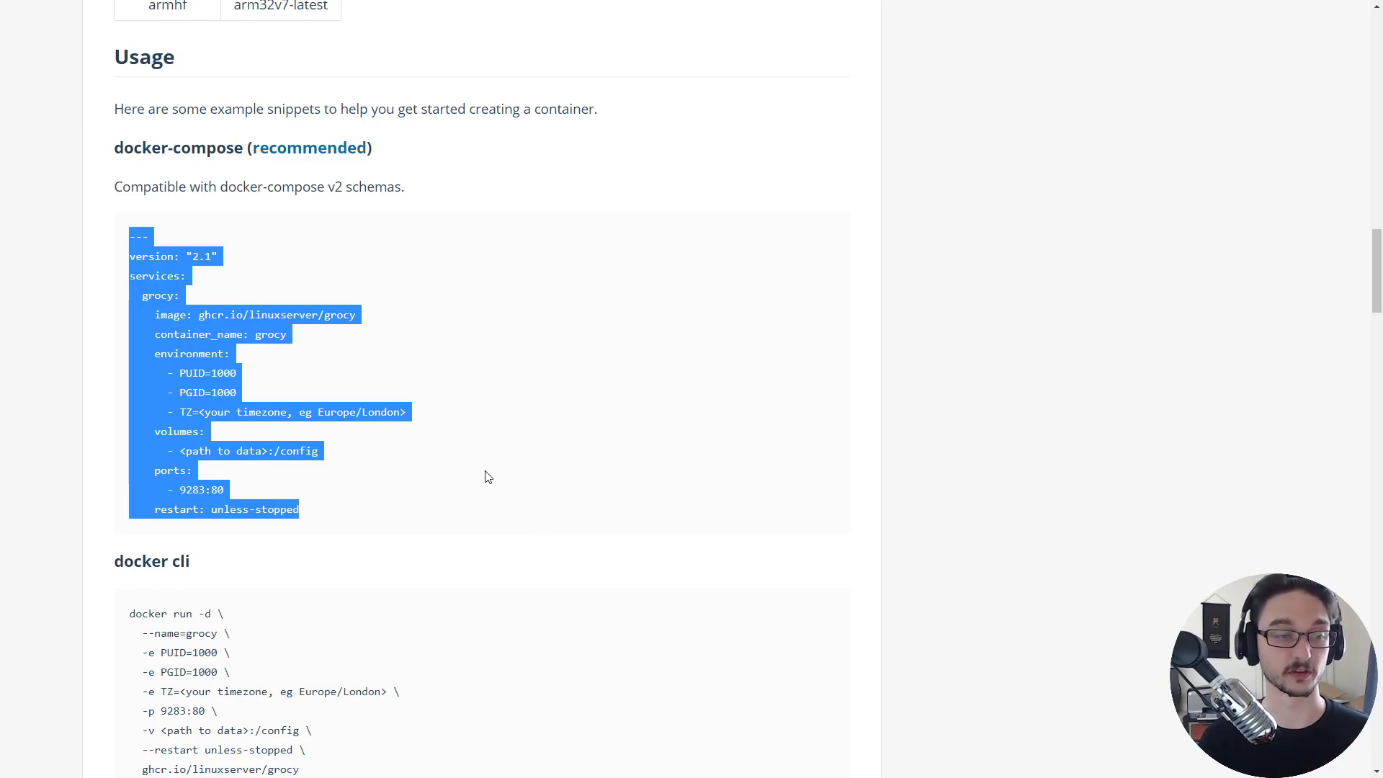
{"action": "key", "text": "alt+Tab"}
{"action": "key", "text": "ctrl+equal"}
{"action": "key", "text": "ctrl+equal"}
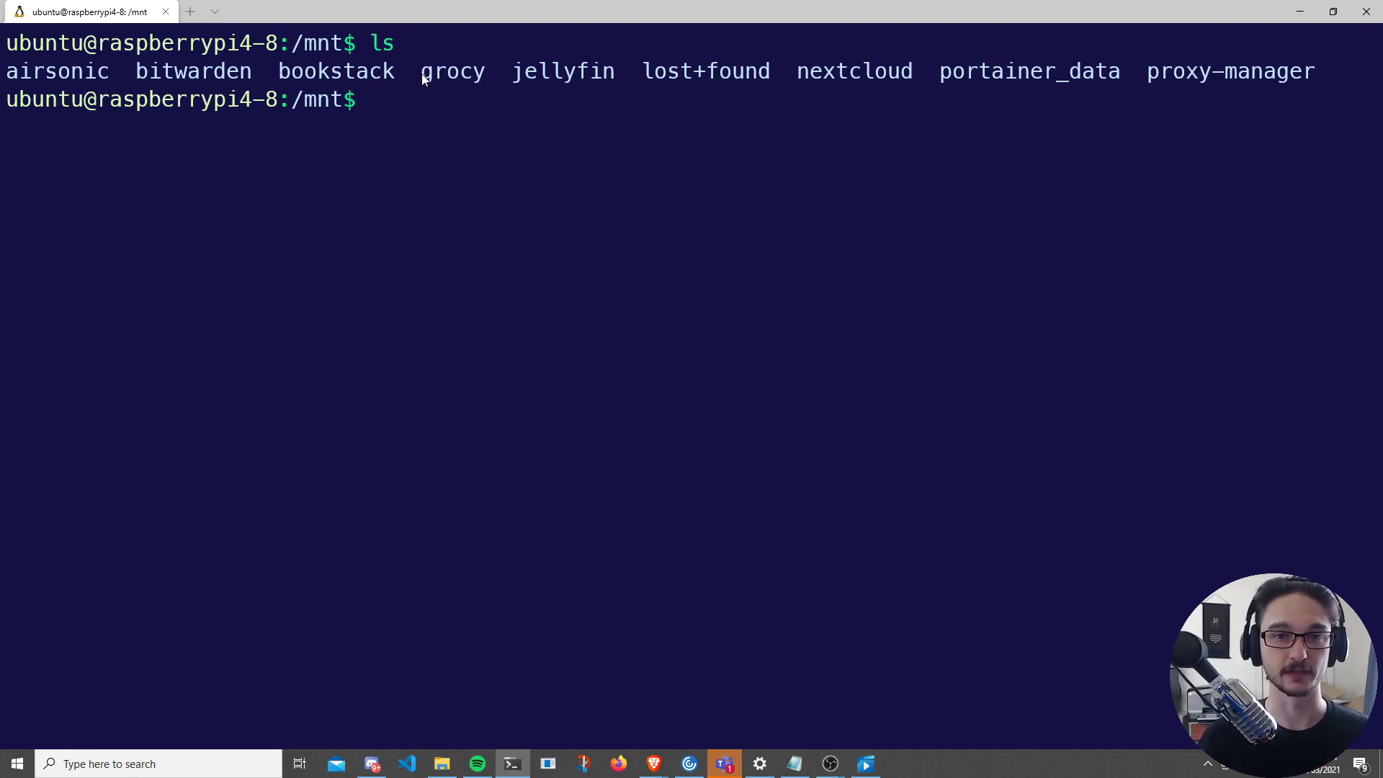
- Change into /mnt/grocy with cd, clear the screen and list its contents with ls
{"action": "left_click_drag", "start_coordinate": [423, 73], "coordinate": [478, 72]}
{"action": "right_click", "coordinate": [477, 72]}
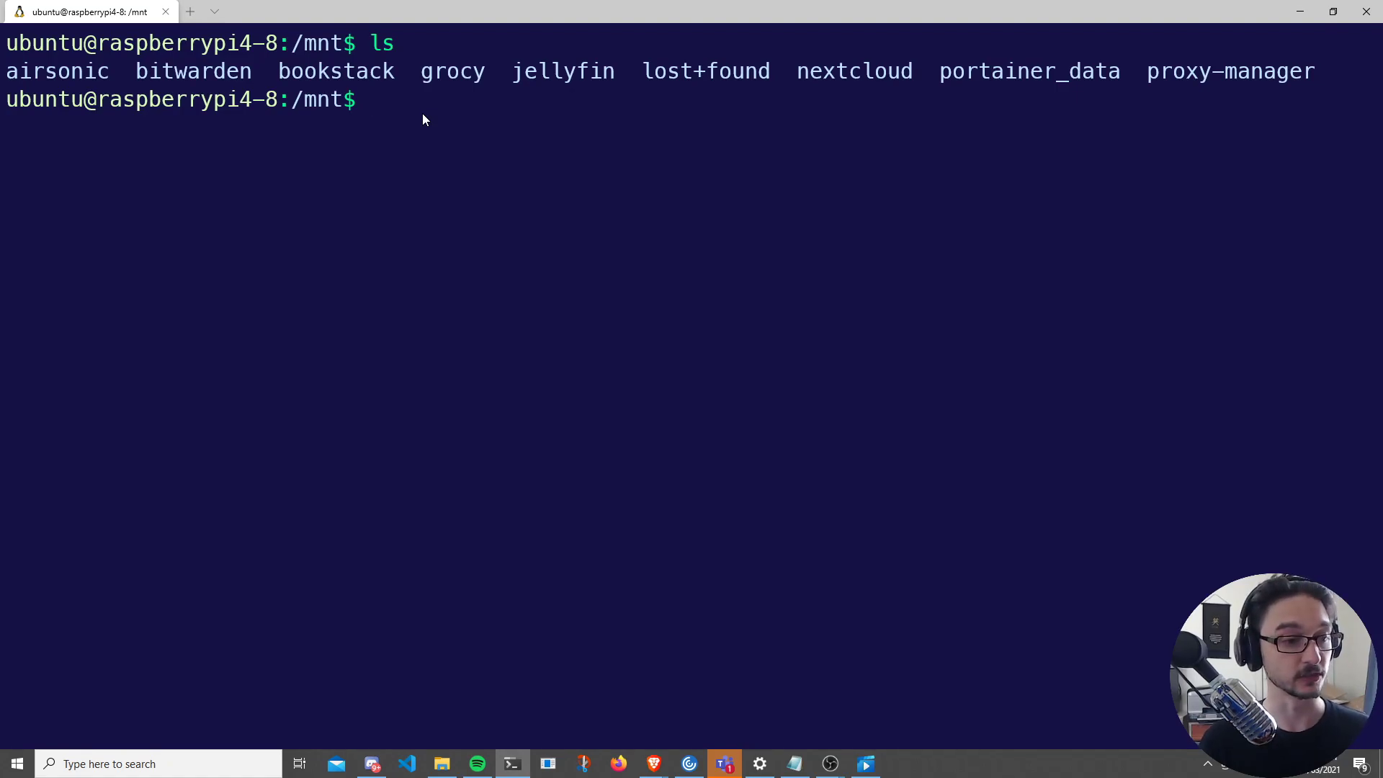
{"action": "type", "text": "cd "}
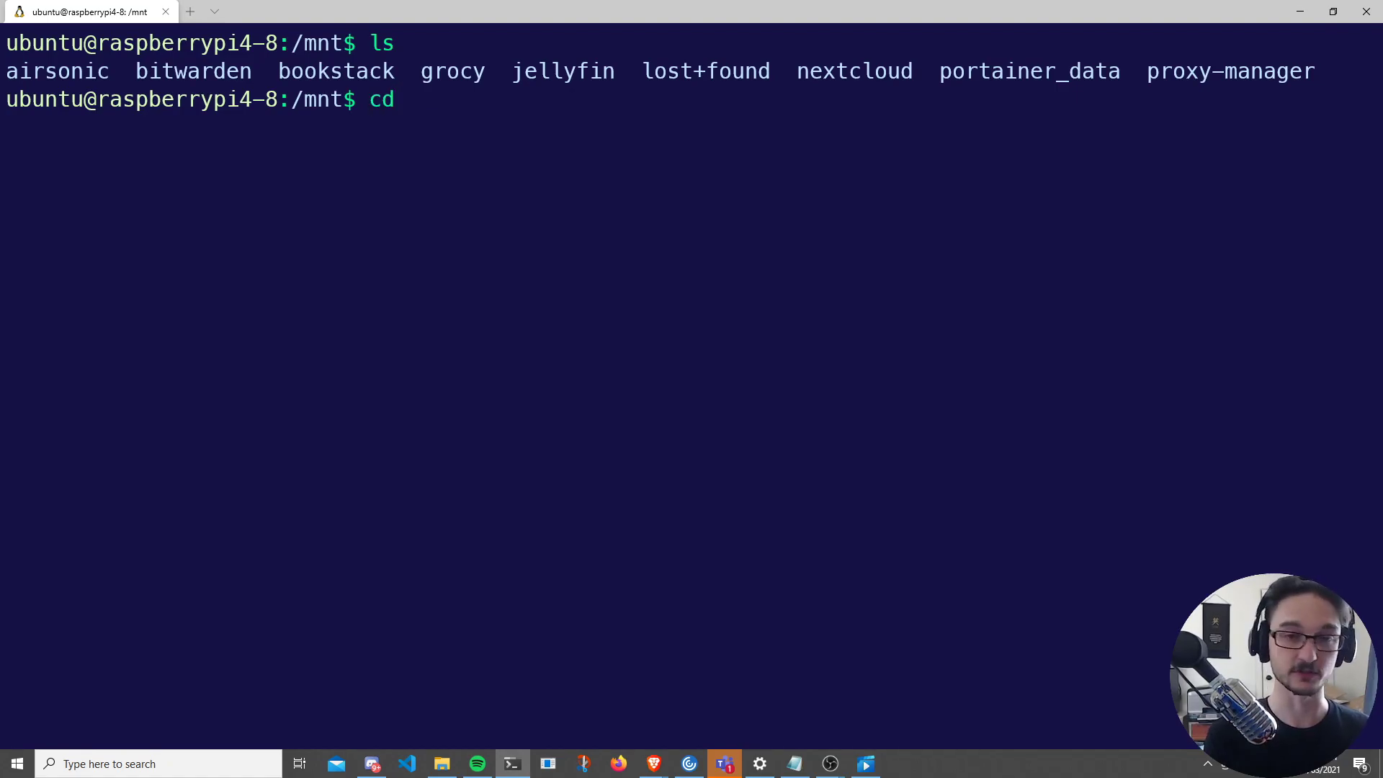
{"action": "type", "text": "g"}
{"action": "key", "text": "Tab"}
{"action": "key", "text": "Return"}
{"action": "key", "text": "ctrl+l"}
{"action": "type", "text": "ls"}
{"action": "key", "text": "Return"}
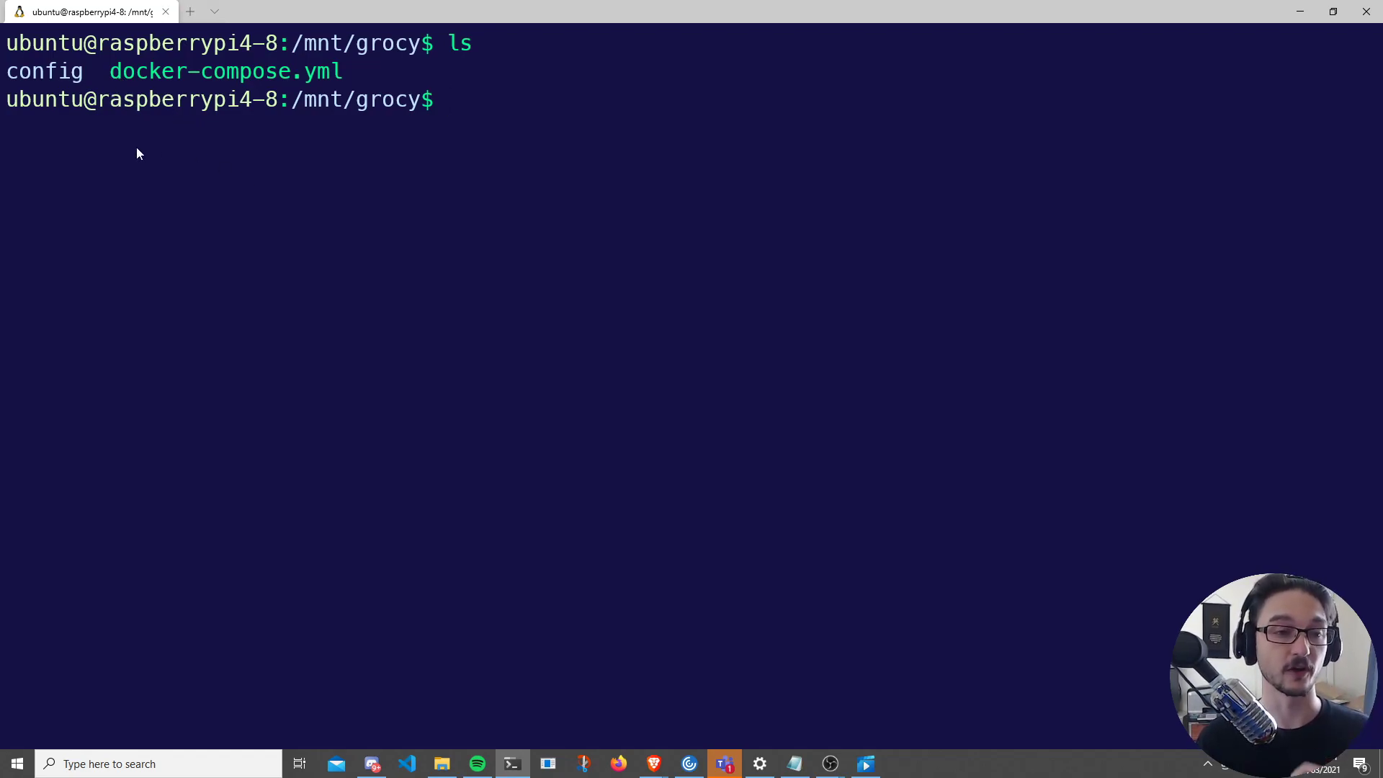
- Point out the config folder and docker-compose.yml, then type nano dock at the prompt
{"action": "left_click_drag", "start_coordinate": [7, 73], "coordinate": [52, 82]}
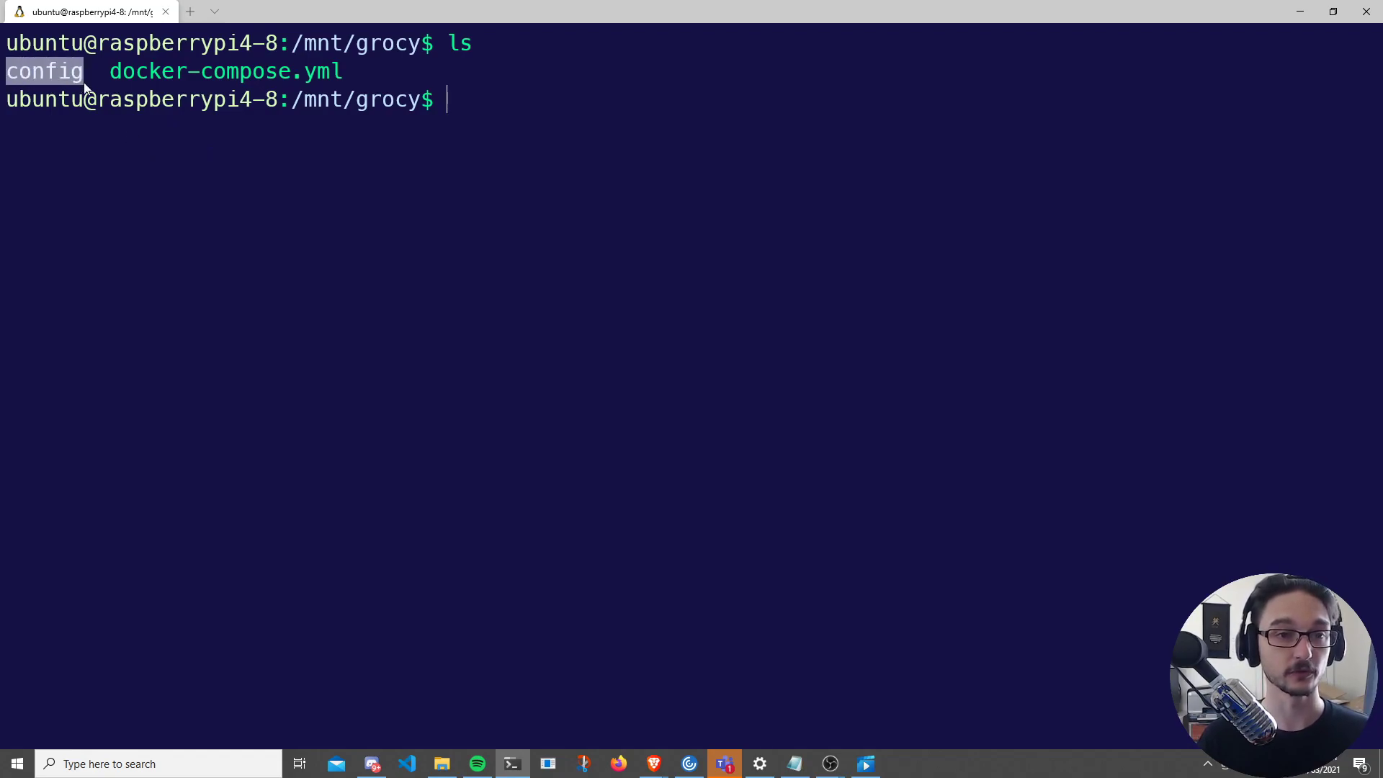
{"action": "key", "text": "ctrl+c"}
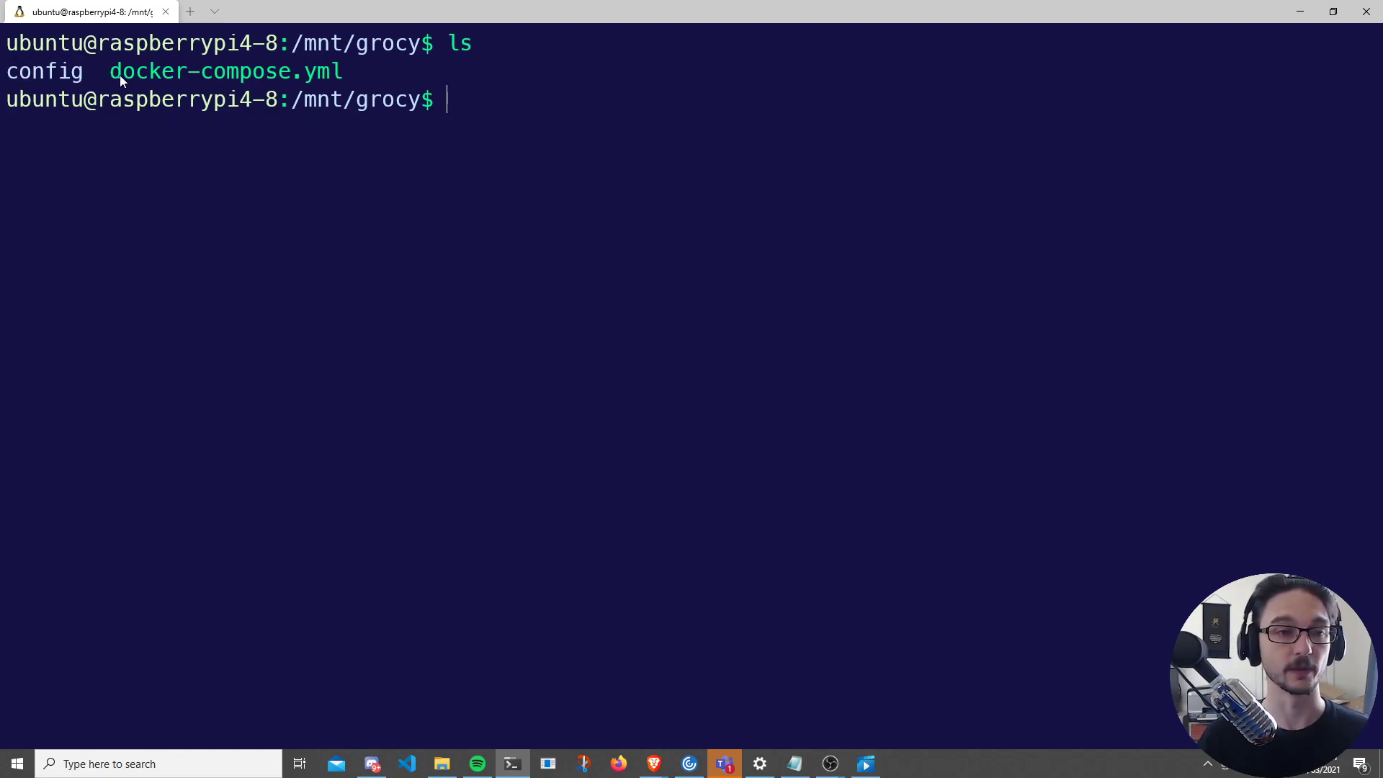
{"action": "left_click_drag", "start_coordinate": [116, 79], "coordinate": [323, 83]}
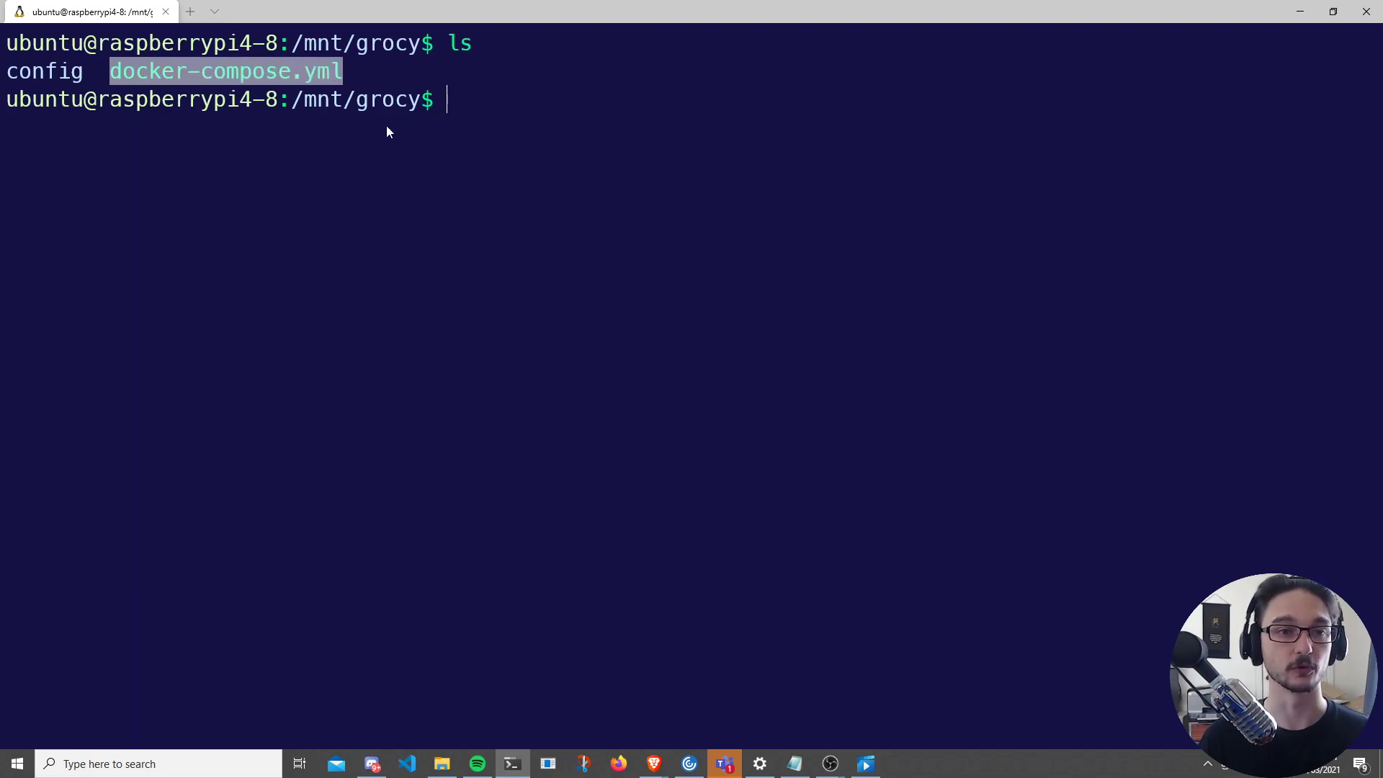
{"action": "key", "text": "ctrl+c"}
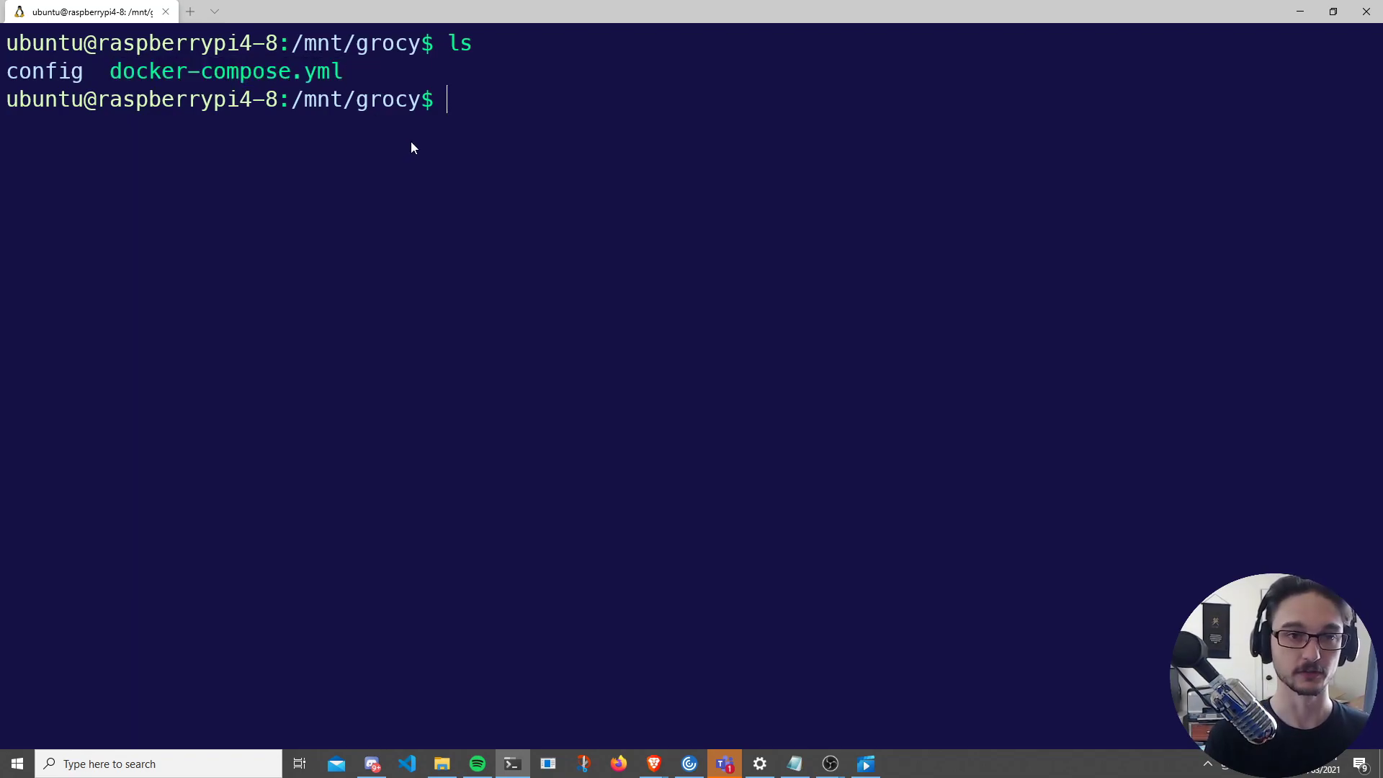
{"action": "type", "text": "nano"}
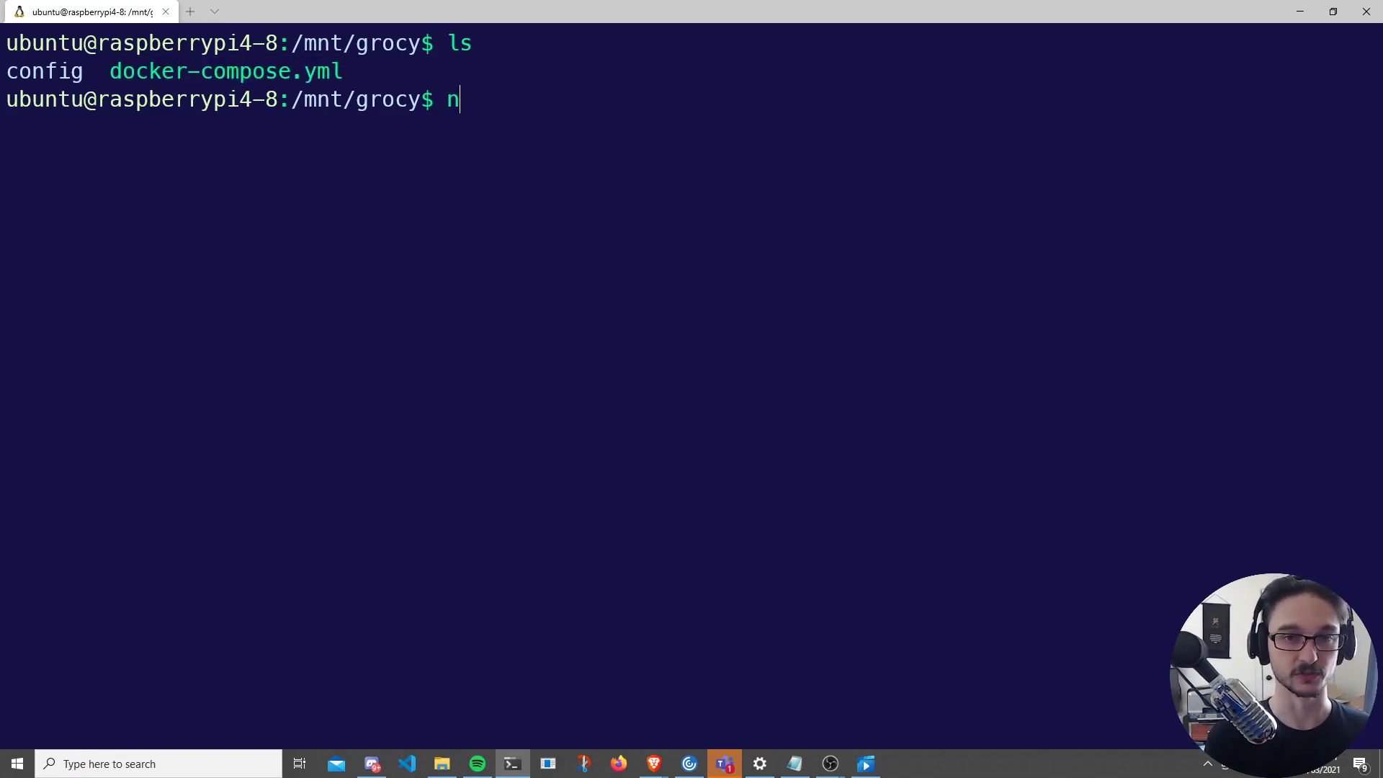
{"action": "type", "text": " dock"}
{"action": "key", "text": "Tab"}
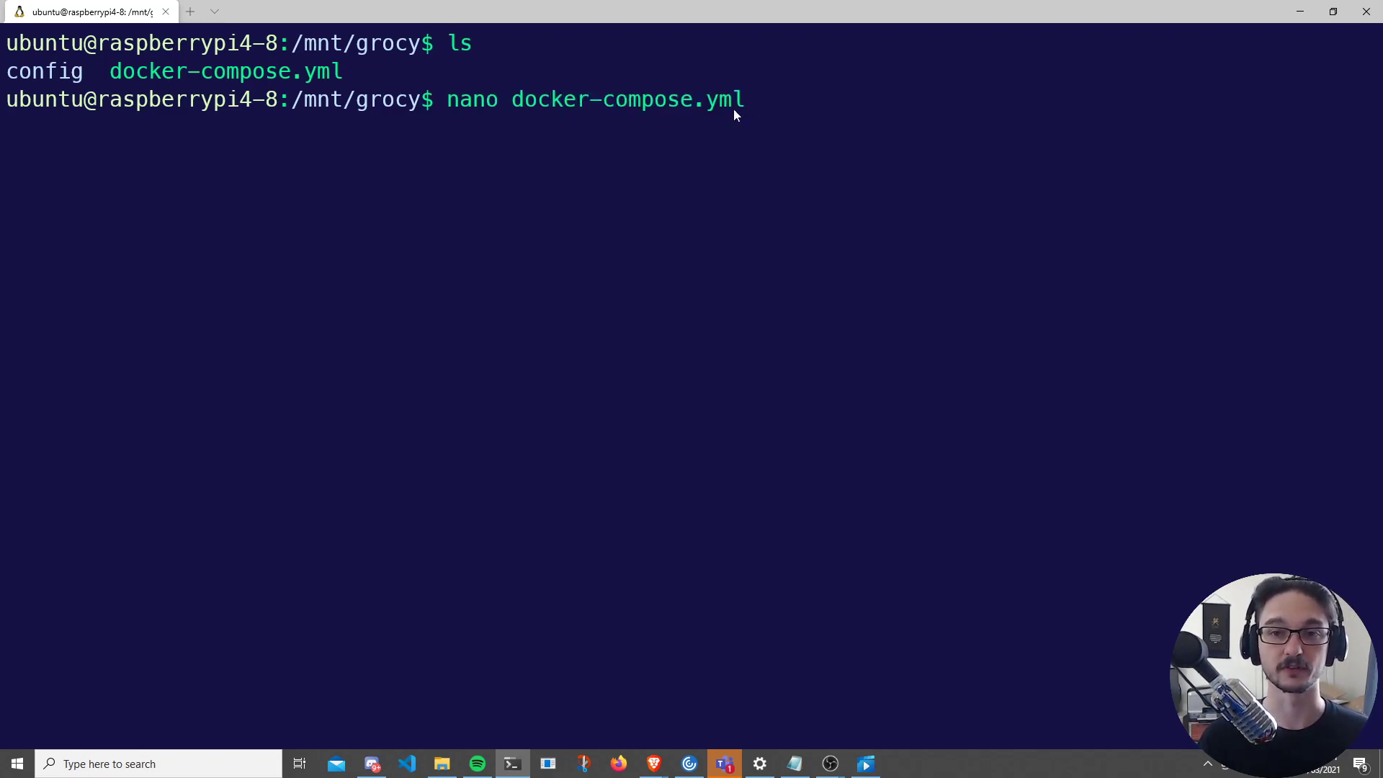
{"action": "key", "text": "Return"}
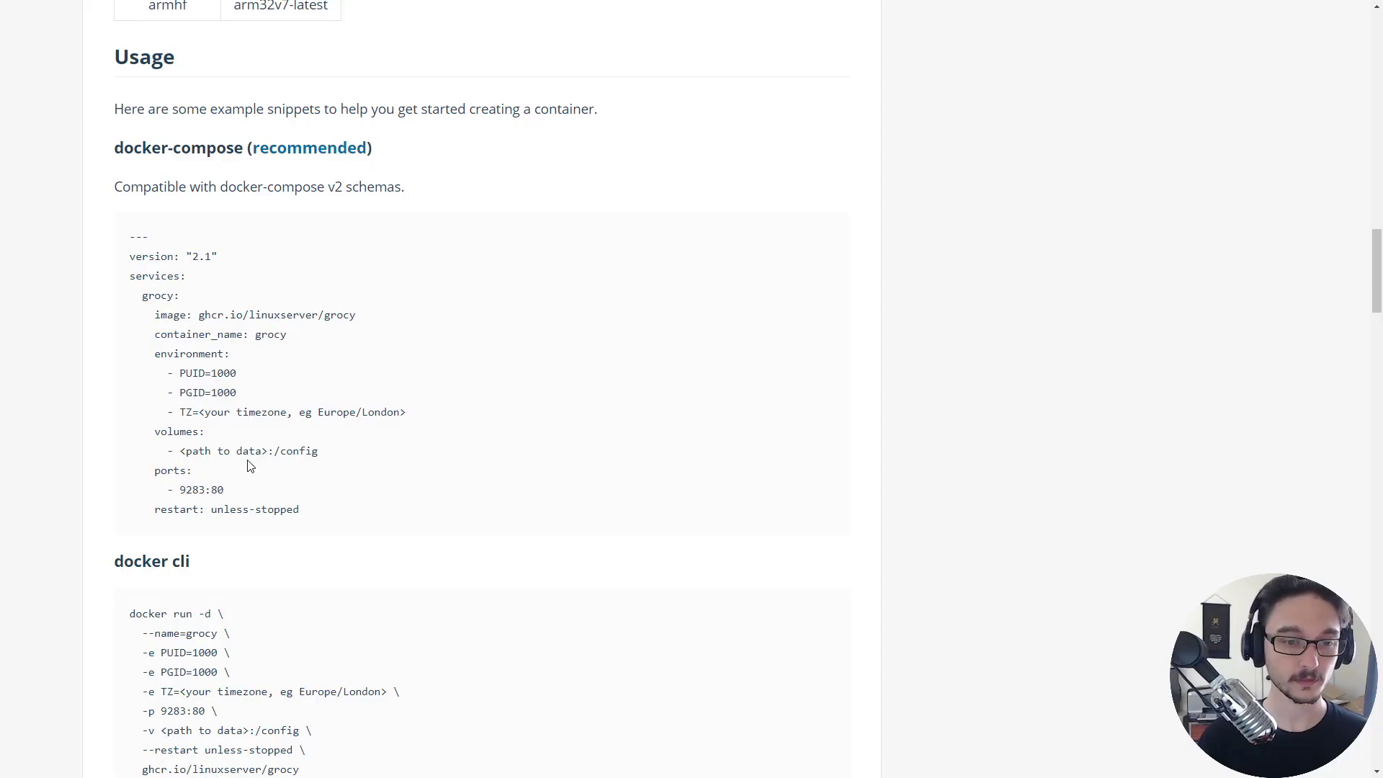
{"action": "scroll", "coordinate": [333, 463], "scroll_direction": "down", "scroll_amount": 1}
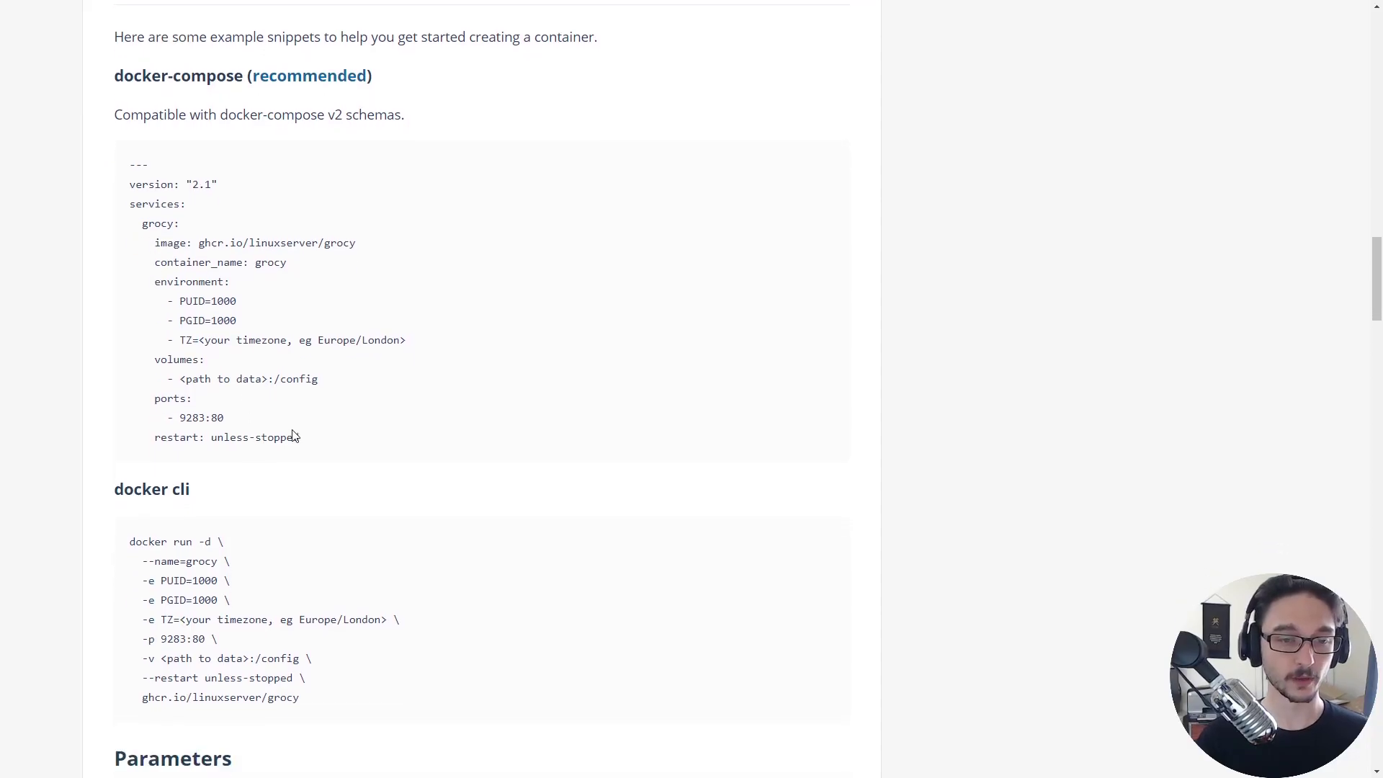
{"action": "left_click_drag", "start_coordinate": [306, 448], "coordinate": [121, 161]}
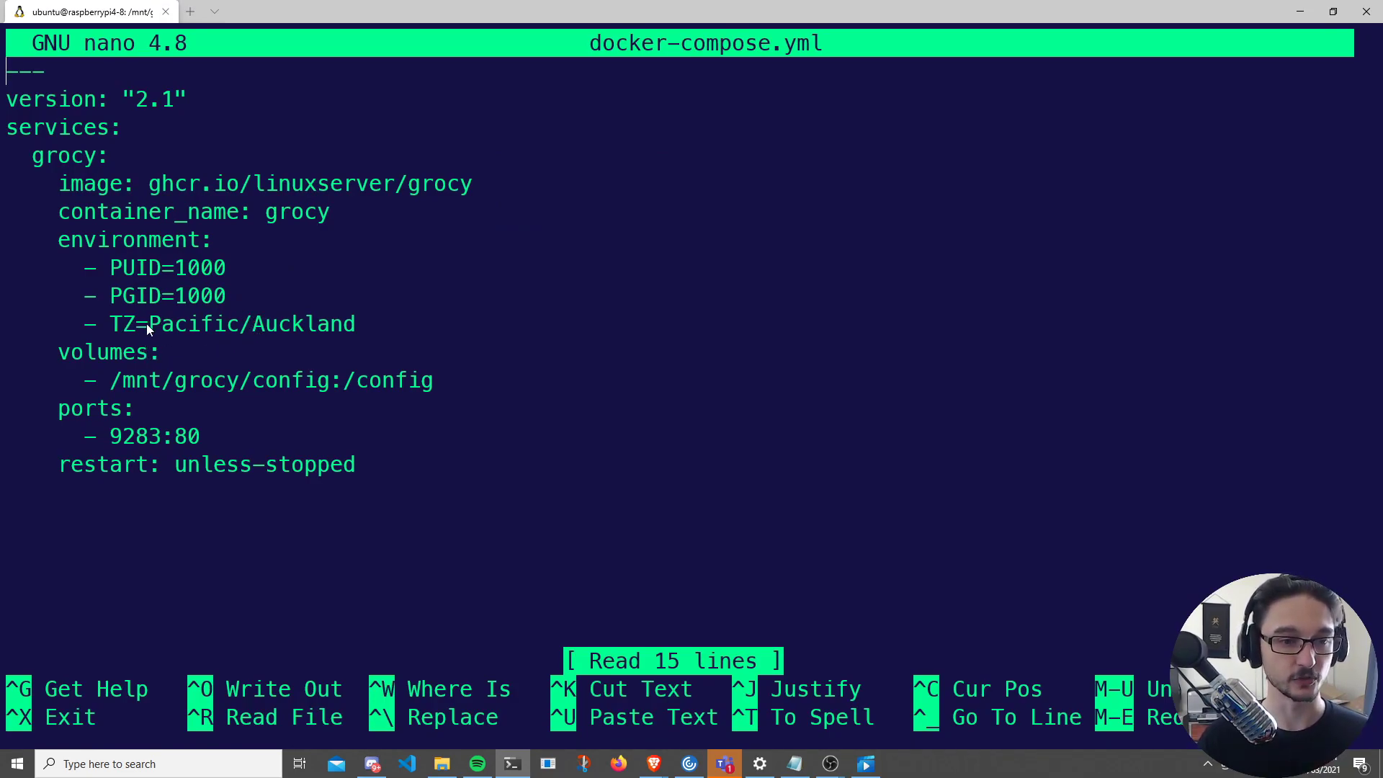
{"action": "left_click_drag", "start_coordinate": [137, 325], "coordinate": [356, 326]}
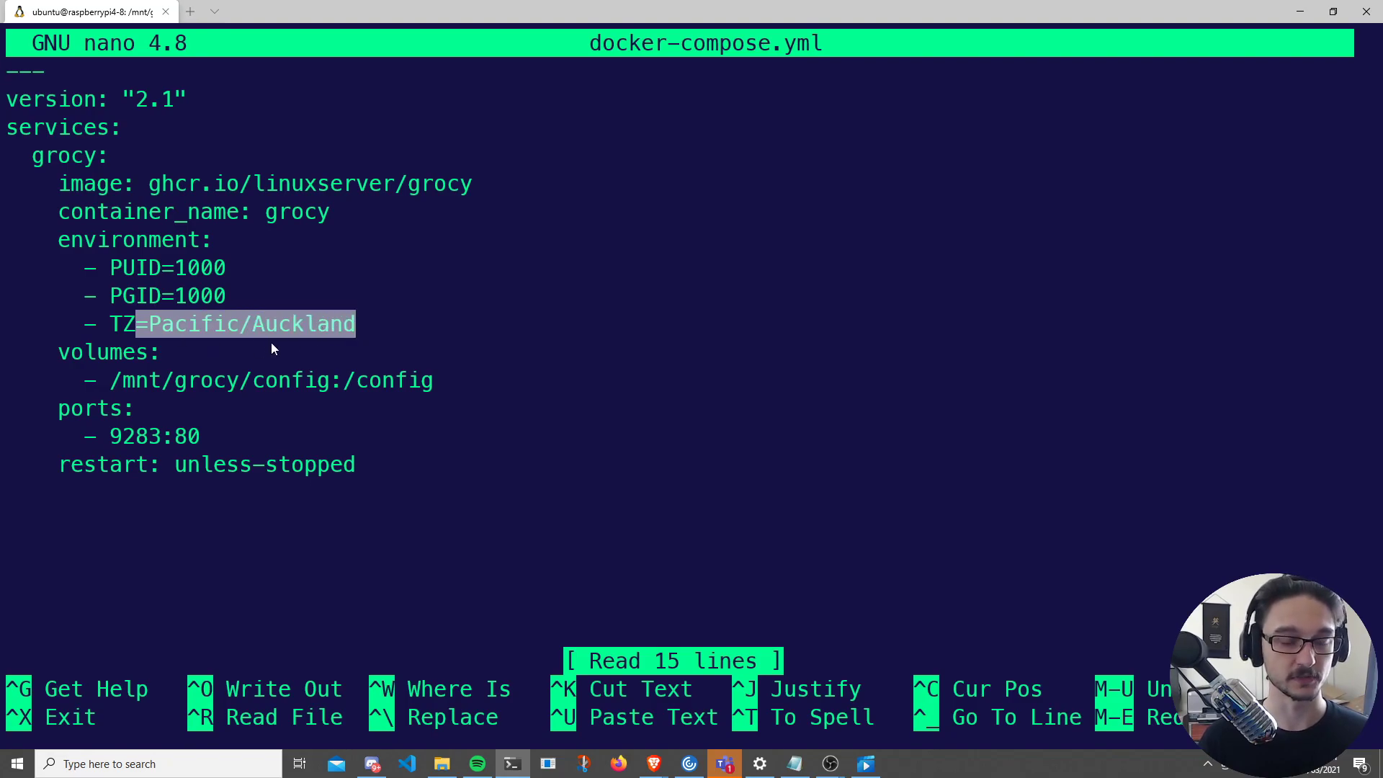
{"action": "left_click", "coordinate": [174, 366]}
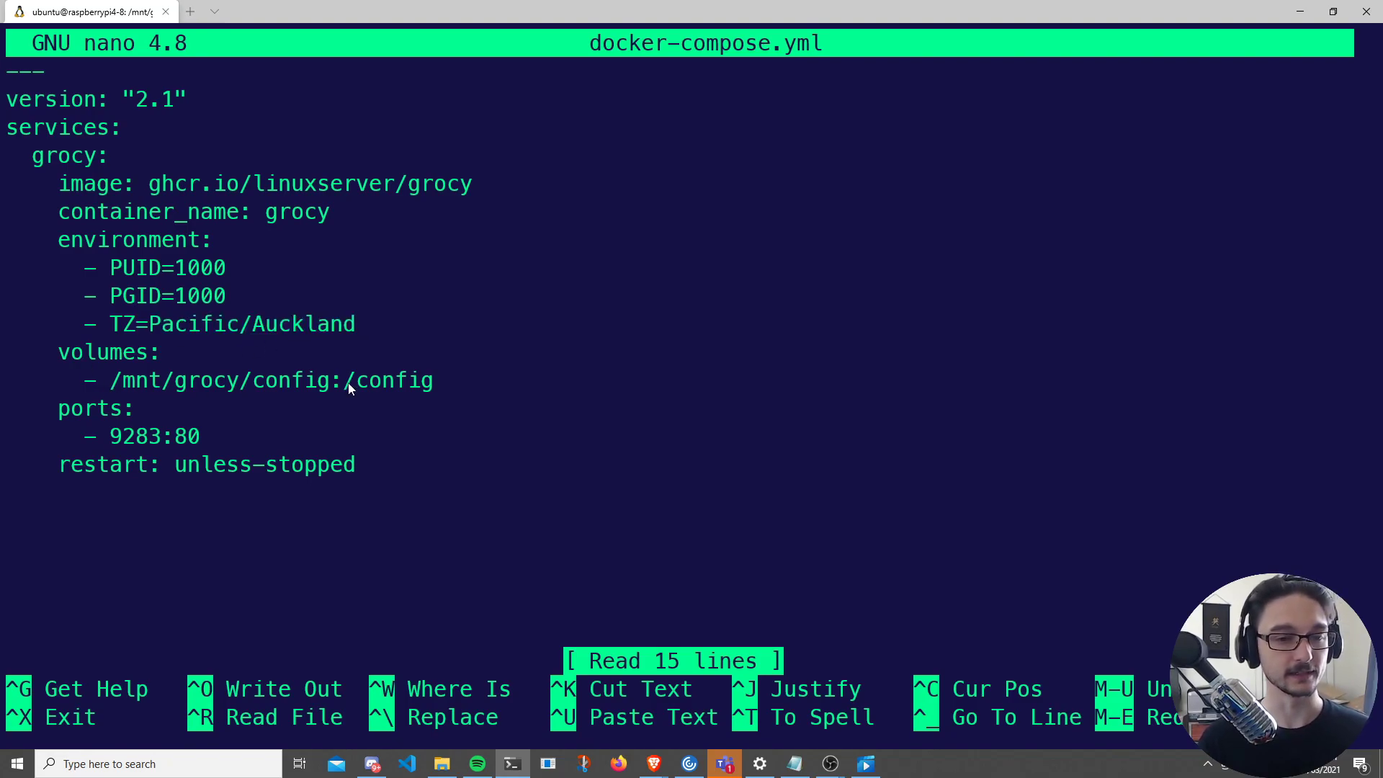
{"action": "left_click_drag", "start_coordinate": [326, 382], "coordinate": [116, 383]}
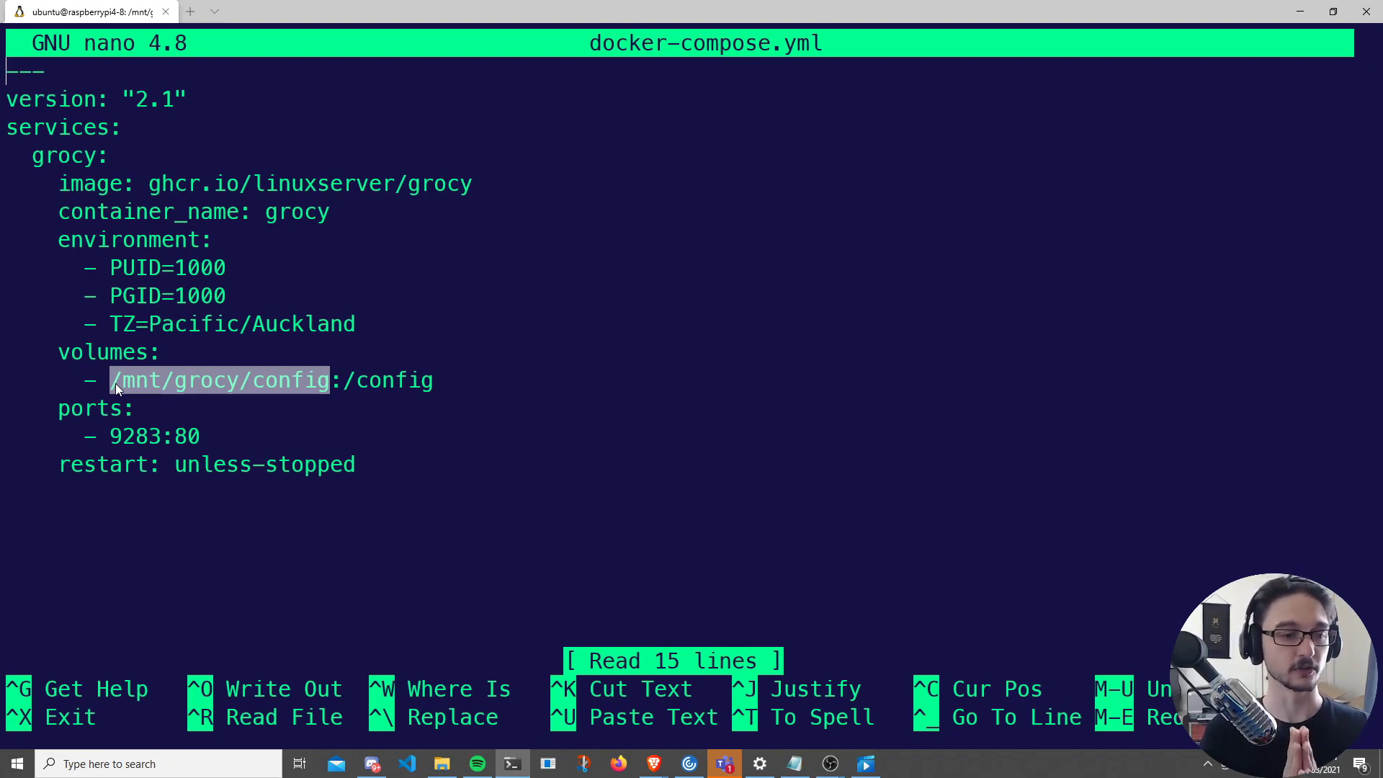
{"action": "left_click", "coordinate": [442, 499]}
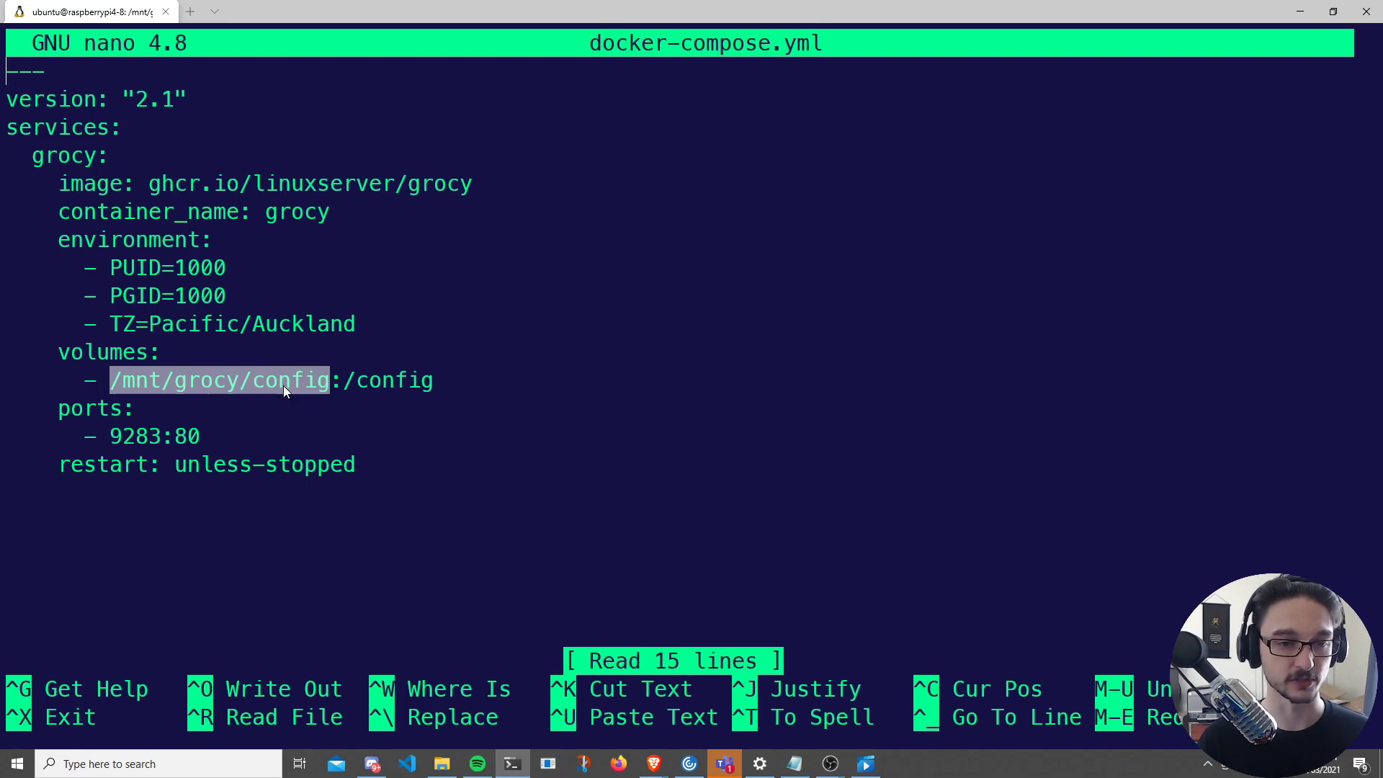
{"action": "key", "text": "ctrl+x"}
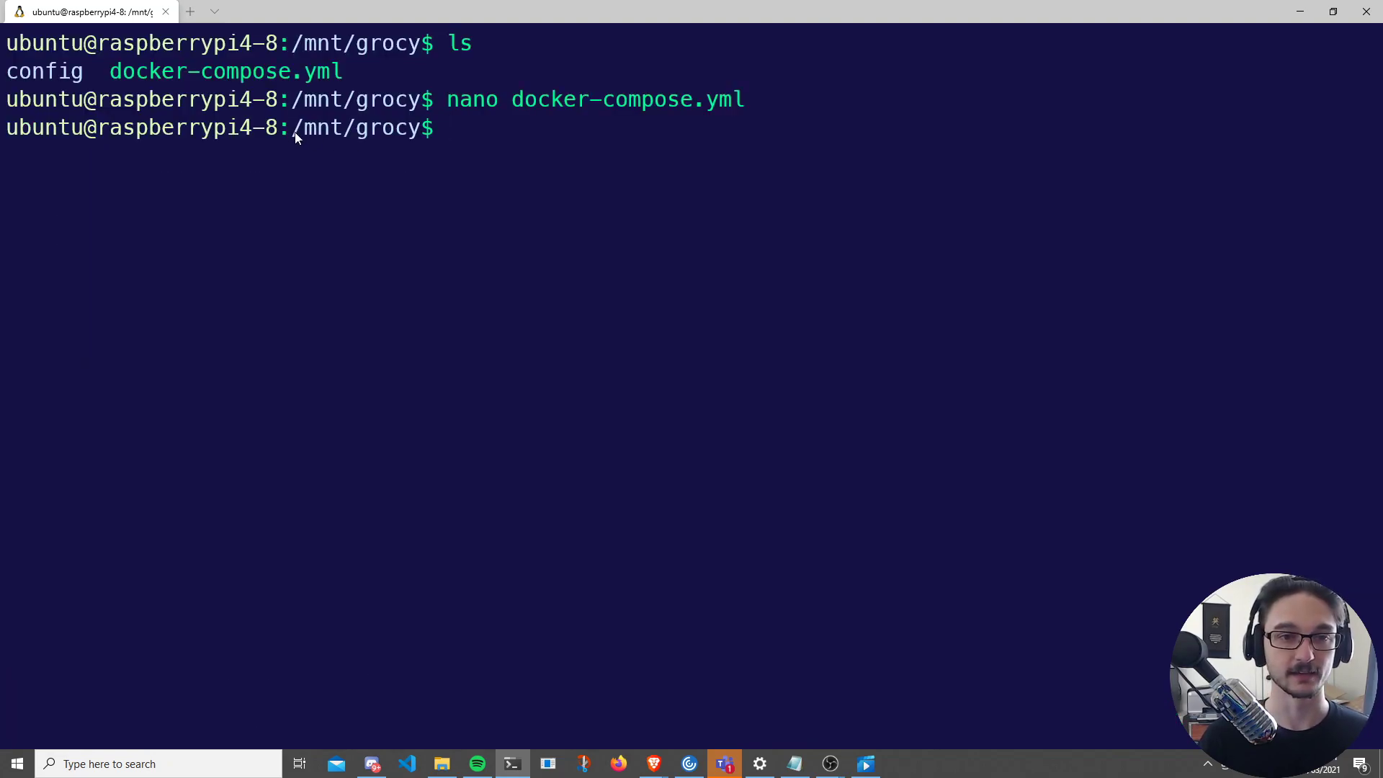
- List the contents of /mnt/grocy, then clear the terminal screen
{"action": "left_click_drag", "start_coordinate": [296, 136], "coordinate": [395, 136]}
{"action": "left_click", "coordinate": [499, 149]}
{"action": "type", "text": "ls"}
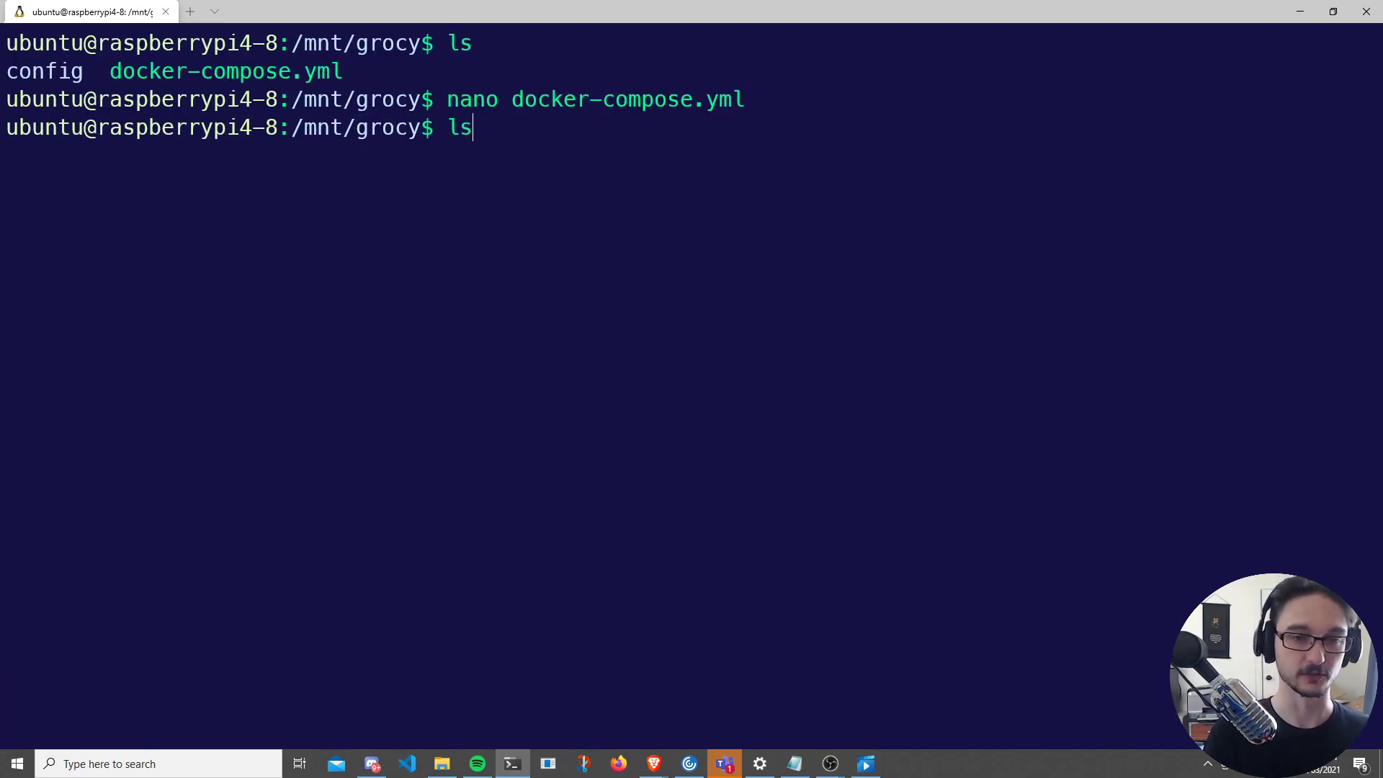
{"action": "key", "text": "Return"}
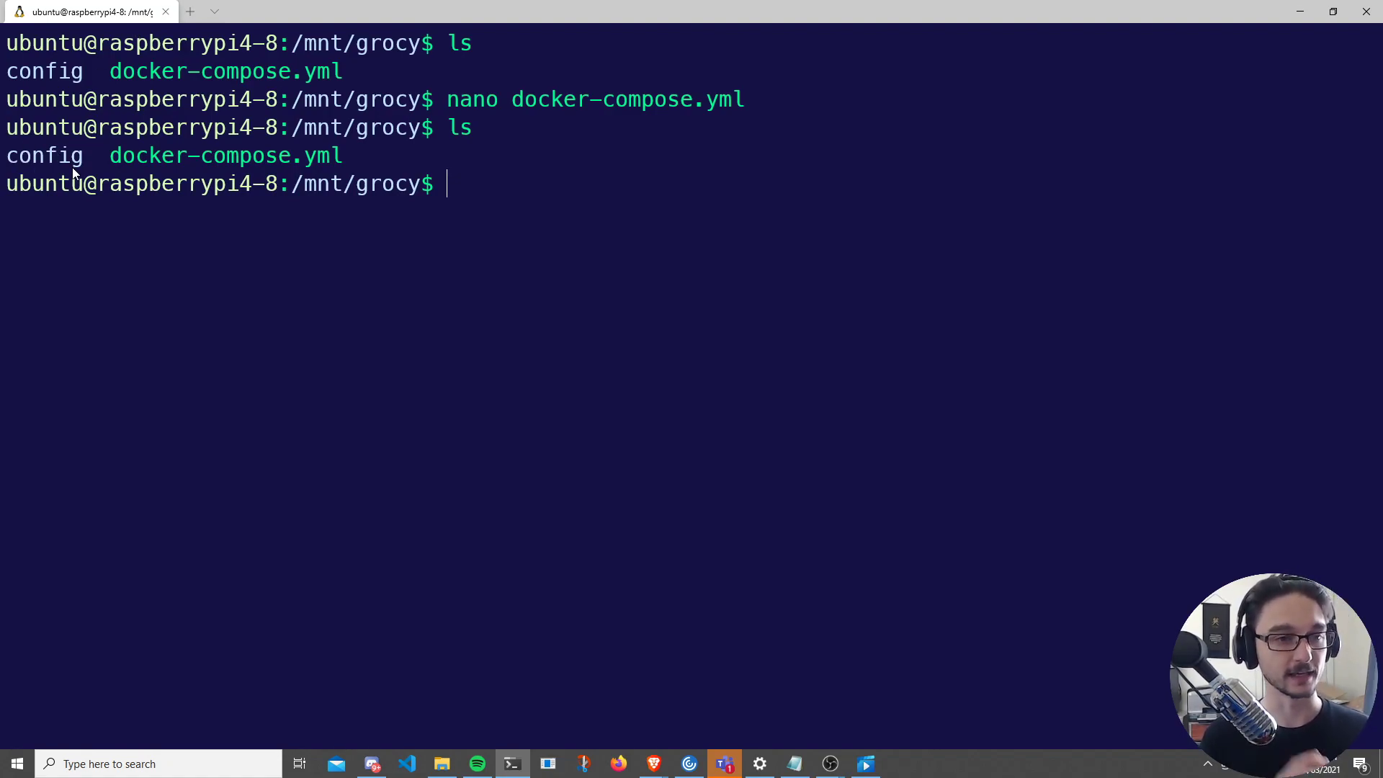
{"action": "key", "text": "ctrl+l"}
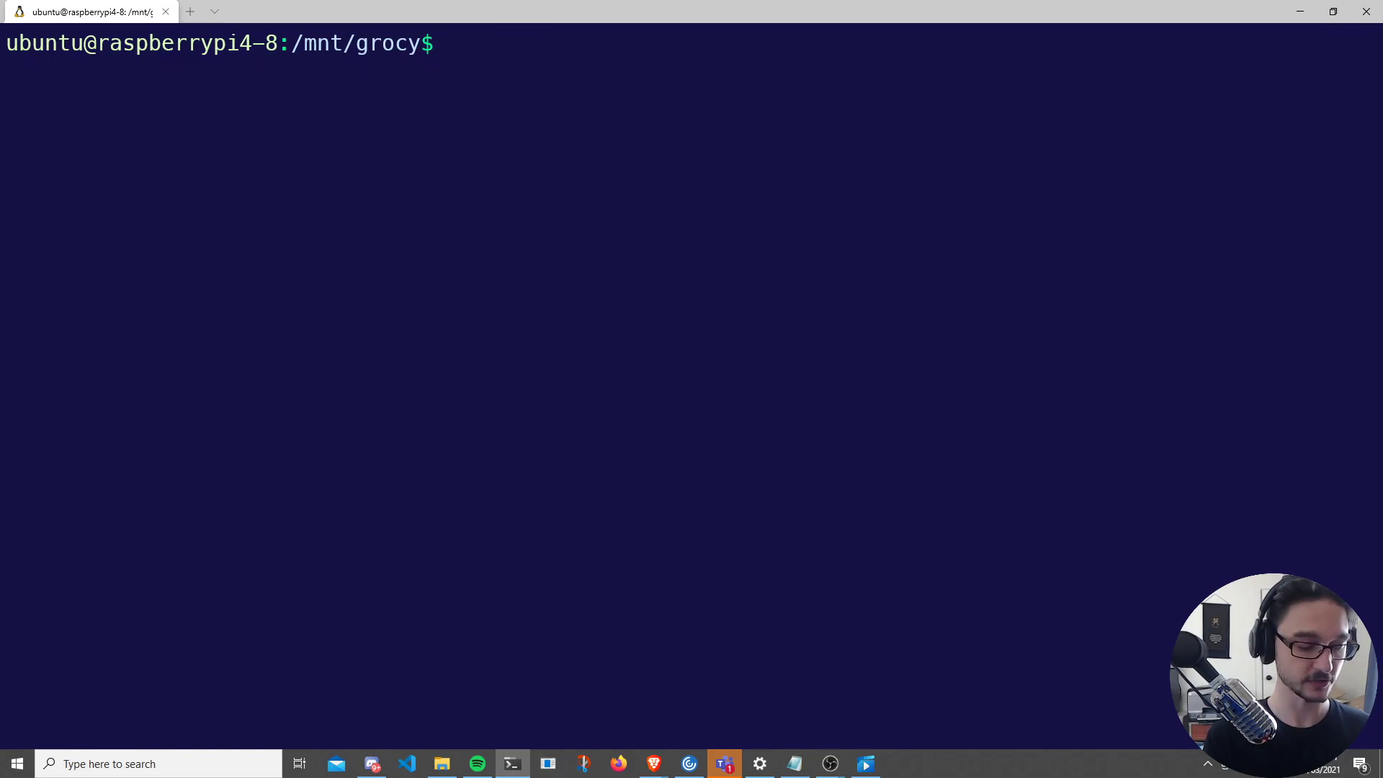
- Enter the config folder, confirm it is empty, and go back up to /mnt/grocy
{"action": "type", "text": "cd co"}
{"action": "key", "text": "Tab"}
{"action": "key", "text": "Return"}
{"action": "type", "text": "ls"}
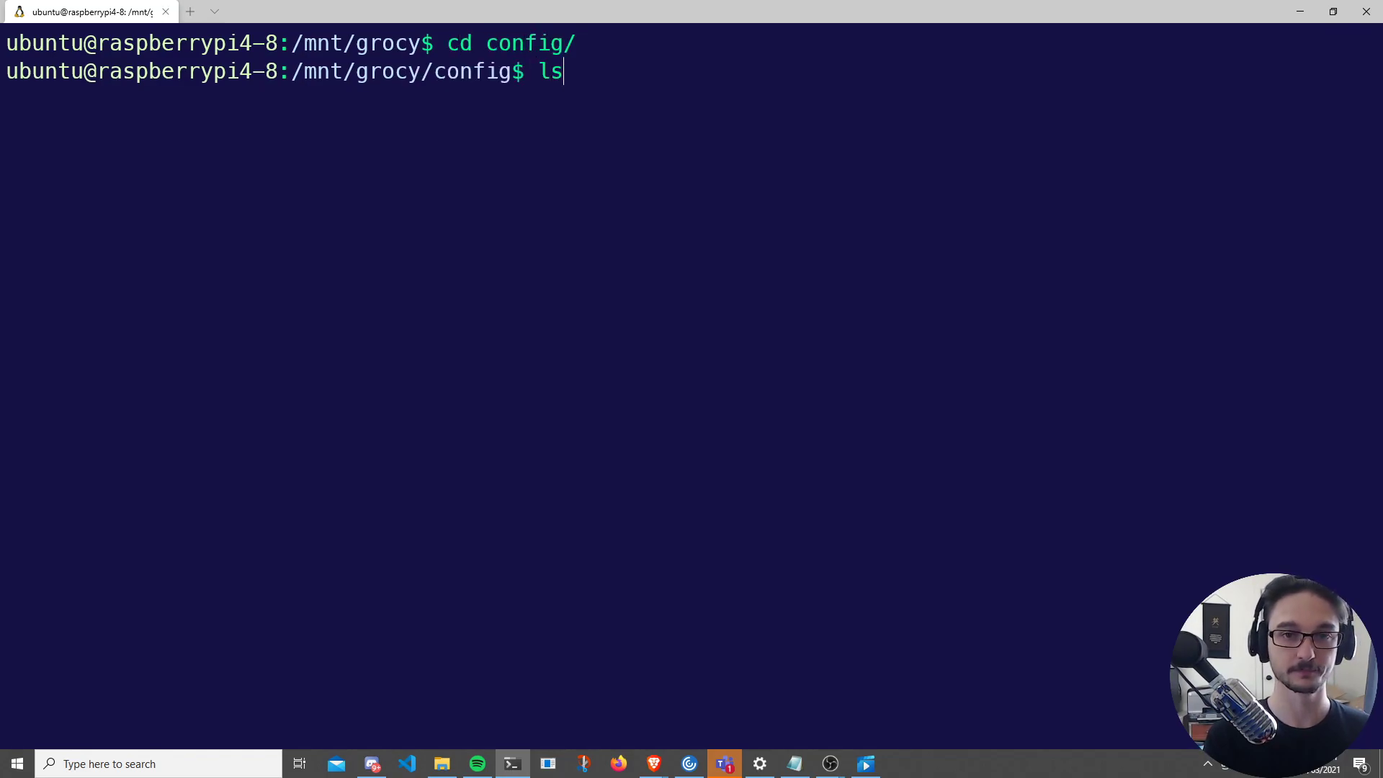
{"action": "key", "text": "Return"}
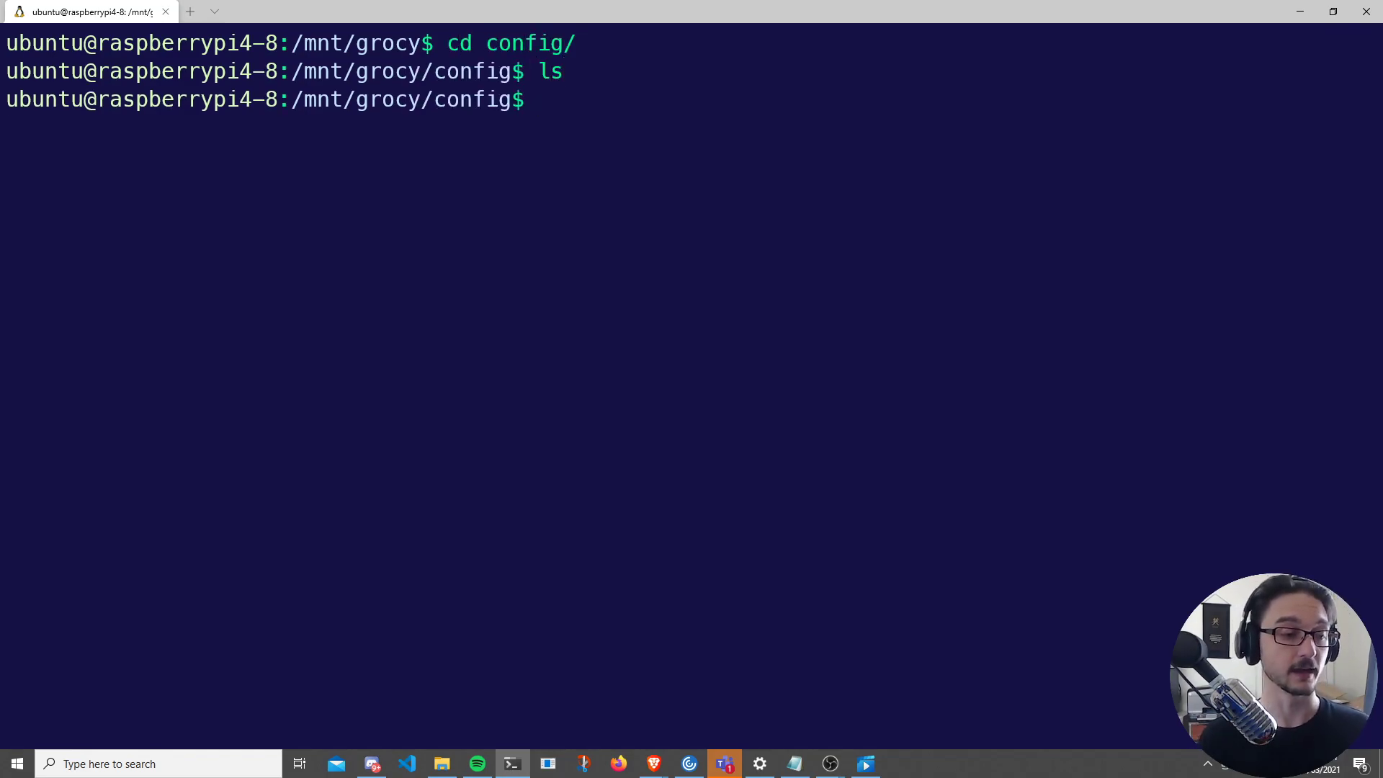
{"action": "type", "text": "cd .."}
{"action": "key", "text": "Return"}
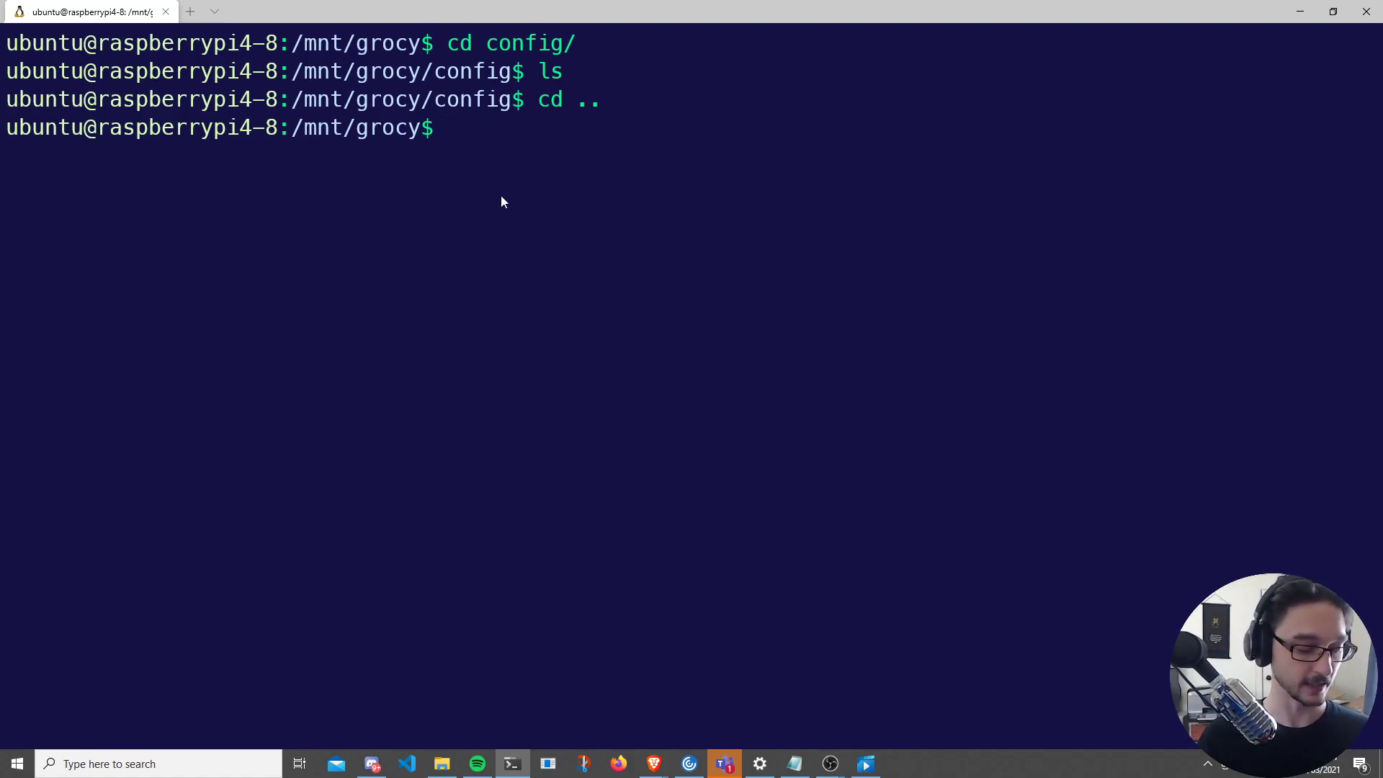
- Open docker-compose.yml in nano and check the /mnt/grocy/config volume and Pacific/Auckland time zone
{"action": "type", "text": "nano doc"}
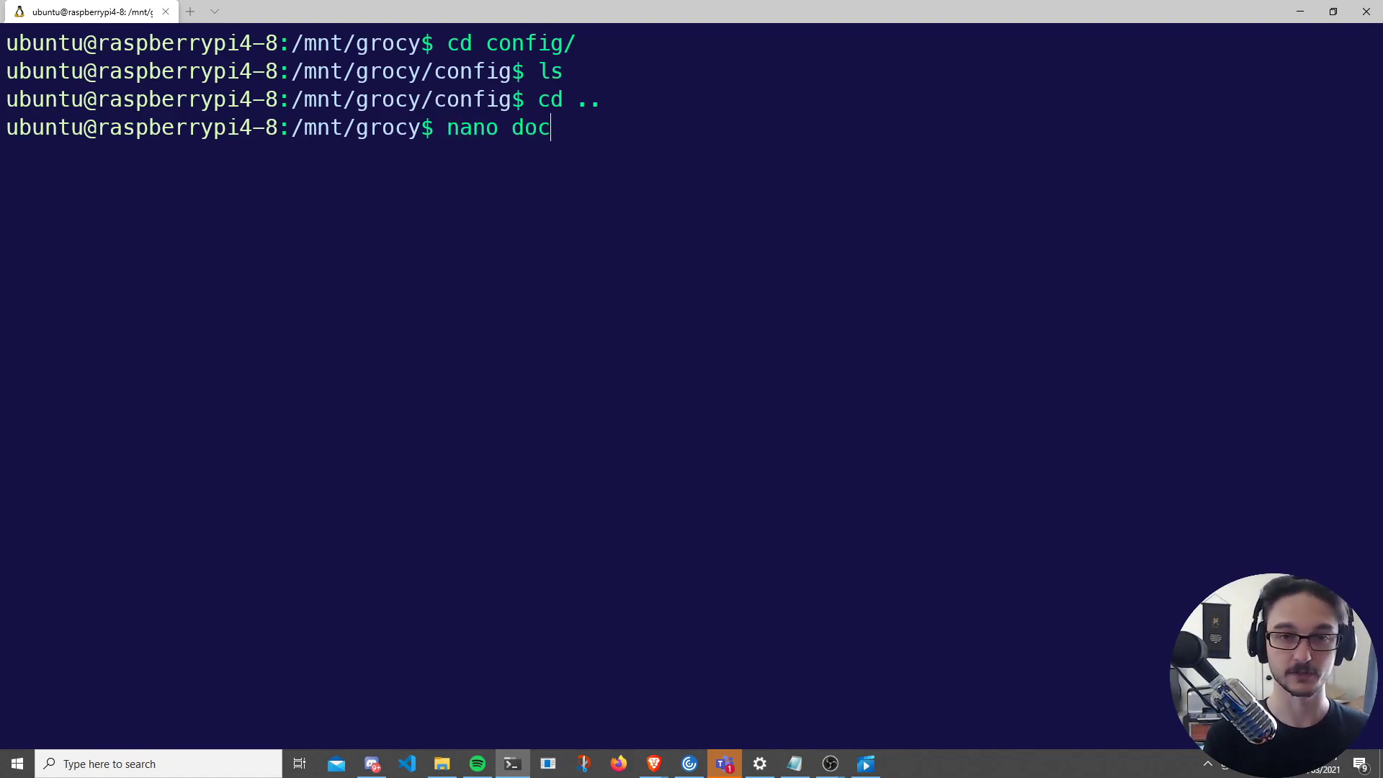
{"action": "key", "text": "Tab"}
{"action": "key", "text": "Return"}
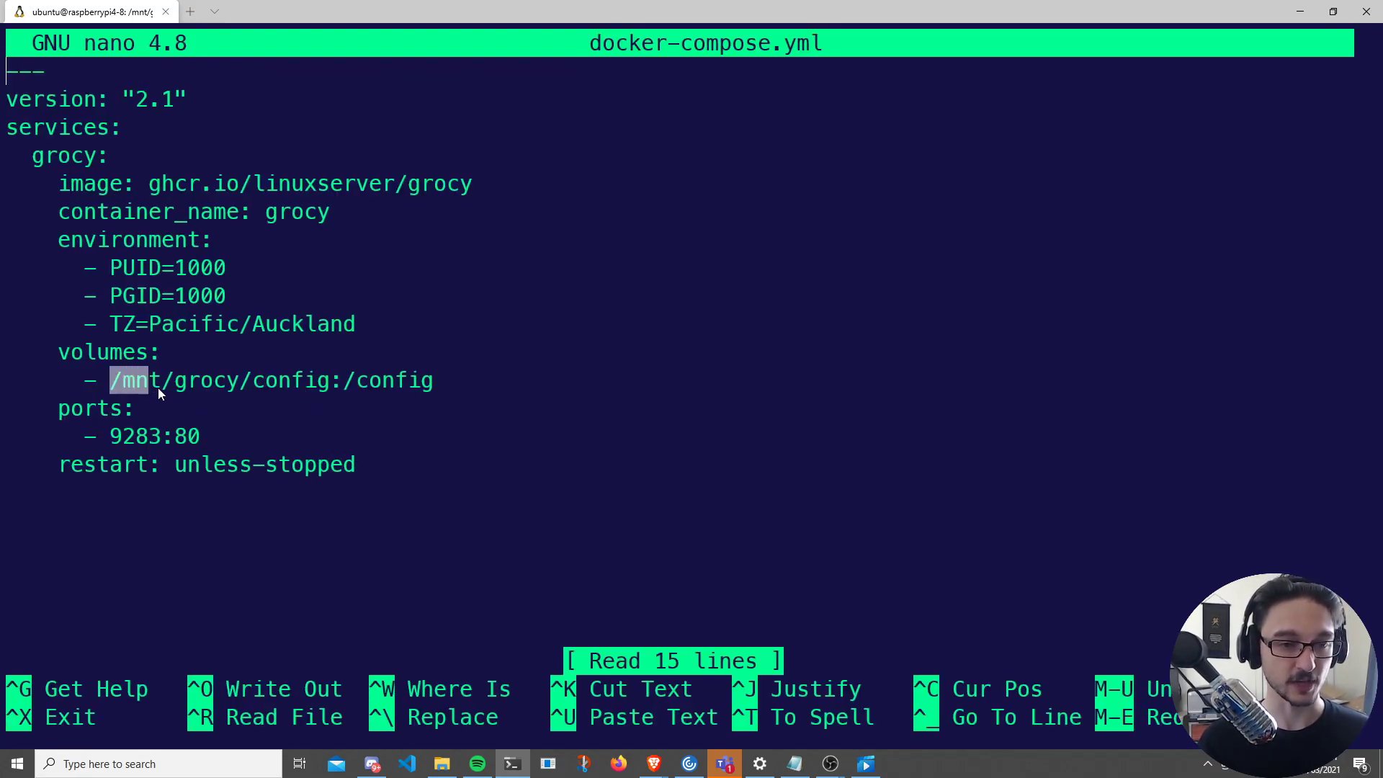
{"action": "left_click_drag", "start_coordinate": [158, 387], "coordinate": [319, 388]}
{"action": "left_click_drag", "start_coordinate": [147, 324], "coordinate": [360, 331]}
{"action": "right_click", "coordinate": [358, 333]}
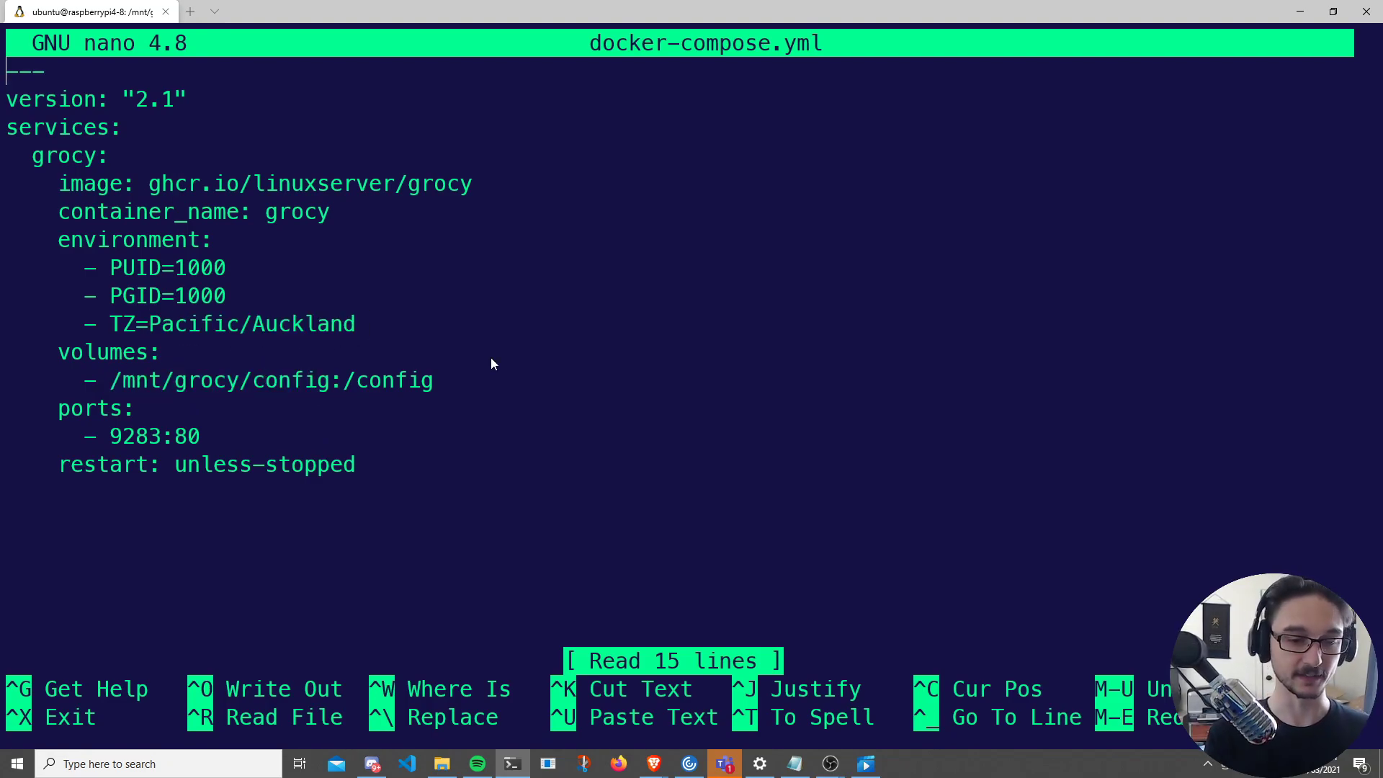
- Save docker-compose.yml, suspend nano, and clear the terminal screen
{"action": "key", "text": "ctrl+o"}
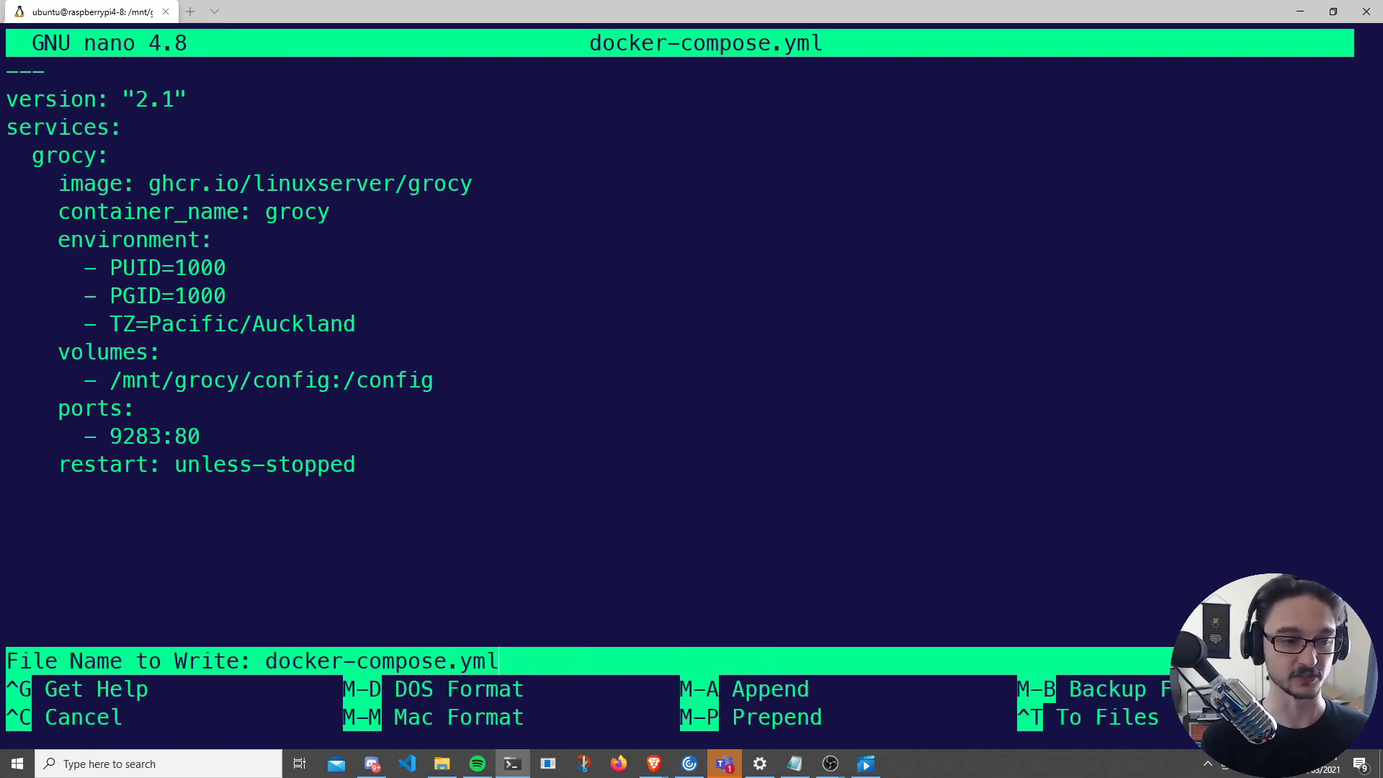
{"action": "key", "text": "Return"}
{"action": "key", "text": "ctrl+z"}
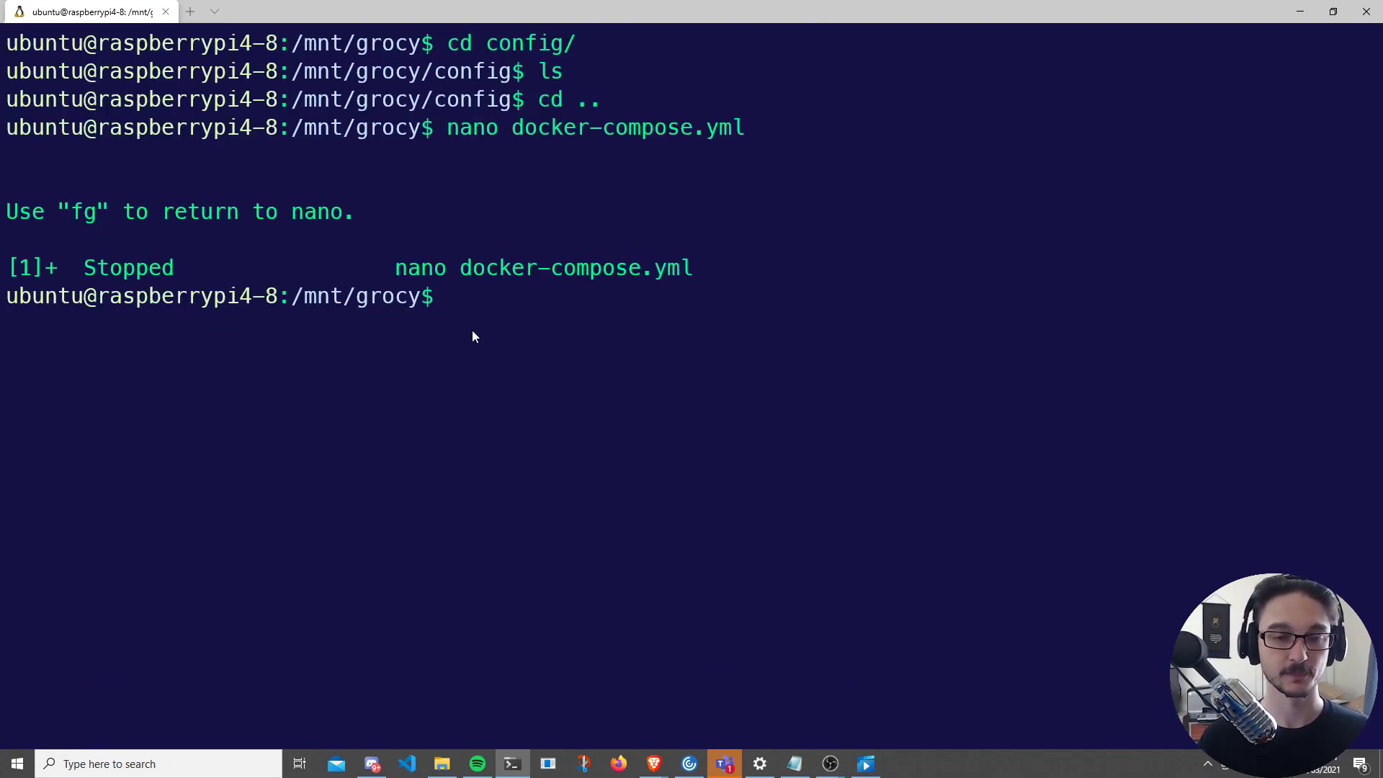
{"action": "key", "text": "ctrl+l"}
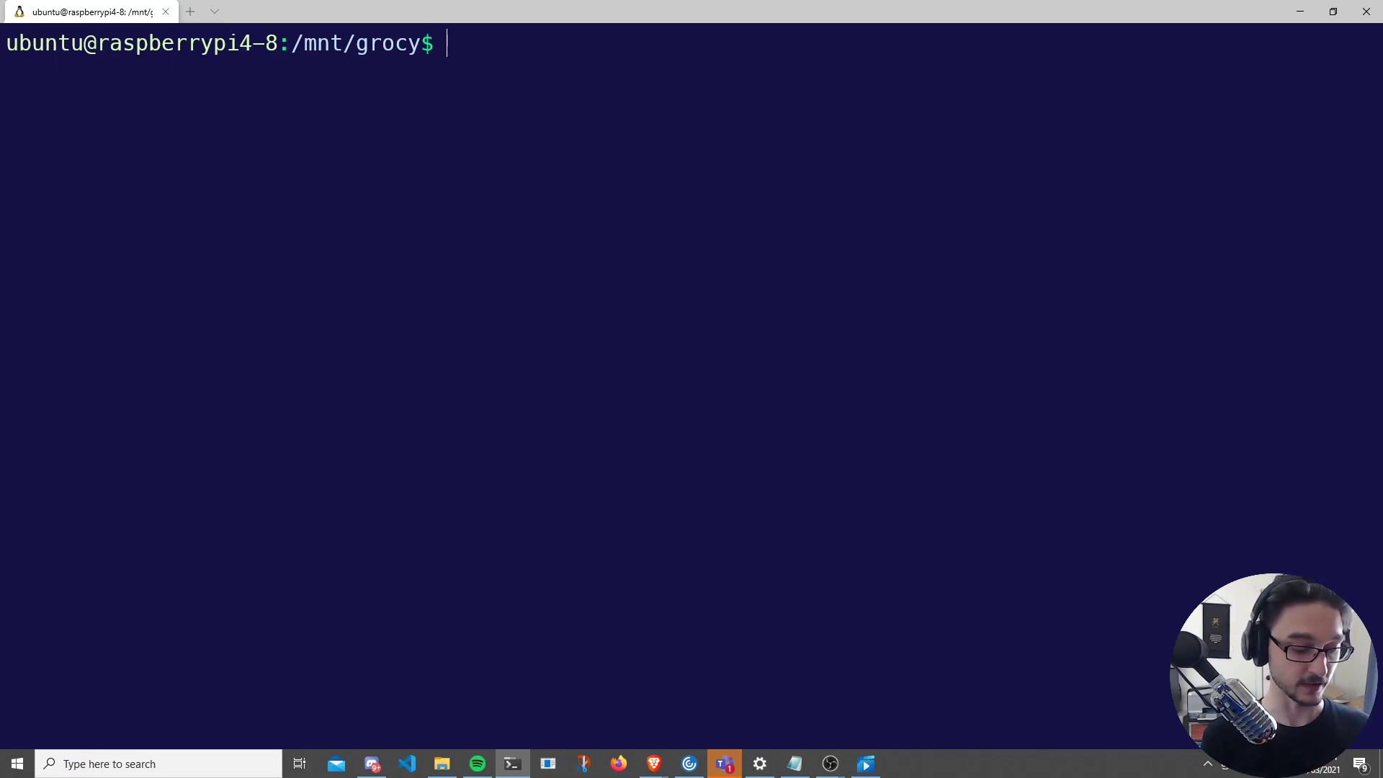
- Enter sudo docker-compose up -d to launch the grocy container detached
{"action": "type", "text": "sudo docker-co"}
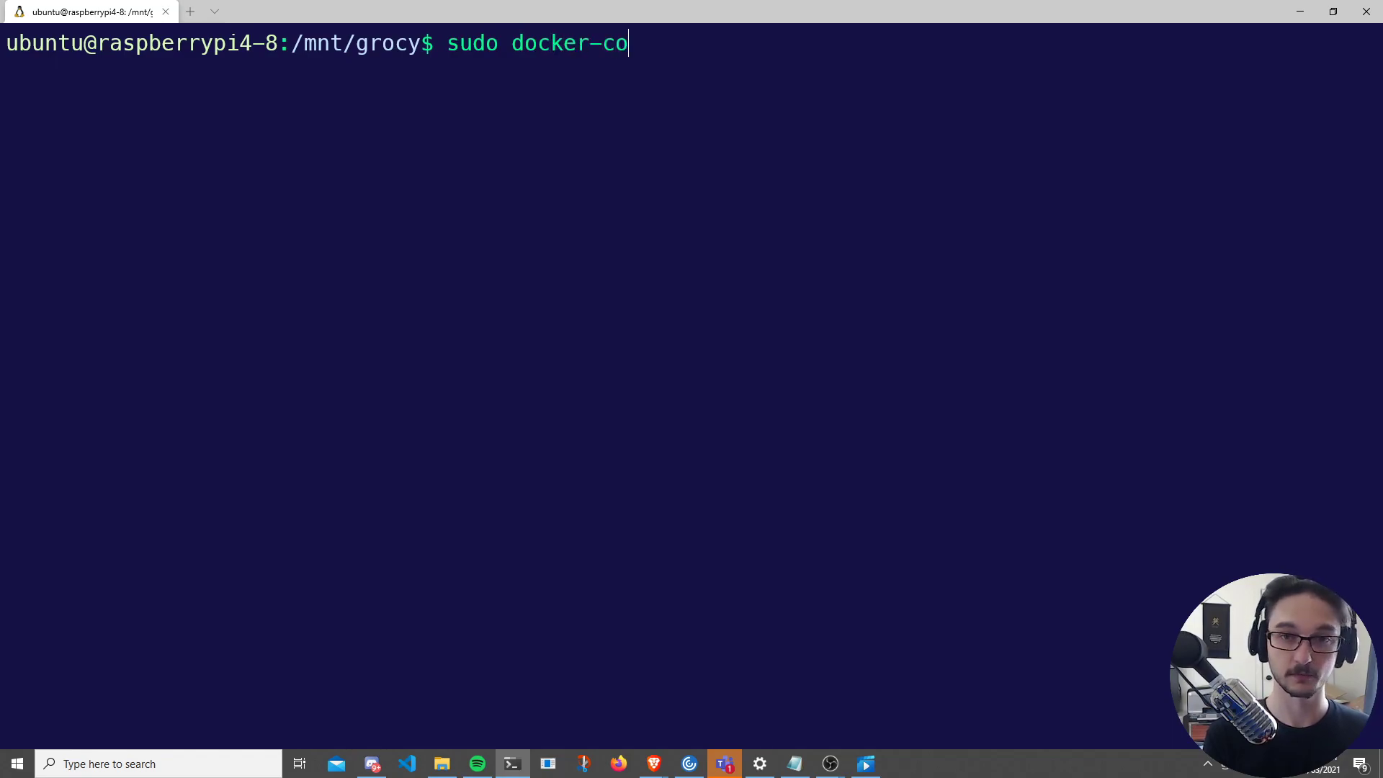
{"action": "key", "text": "Tab"}
{"action": "type", "text": "up -d"}
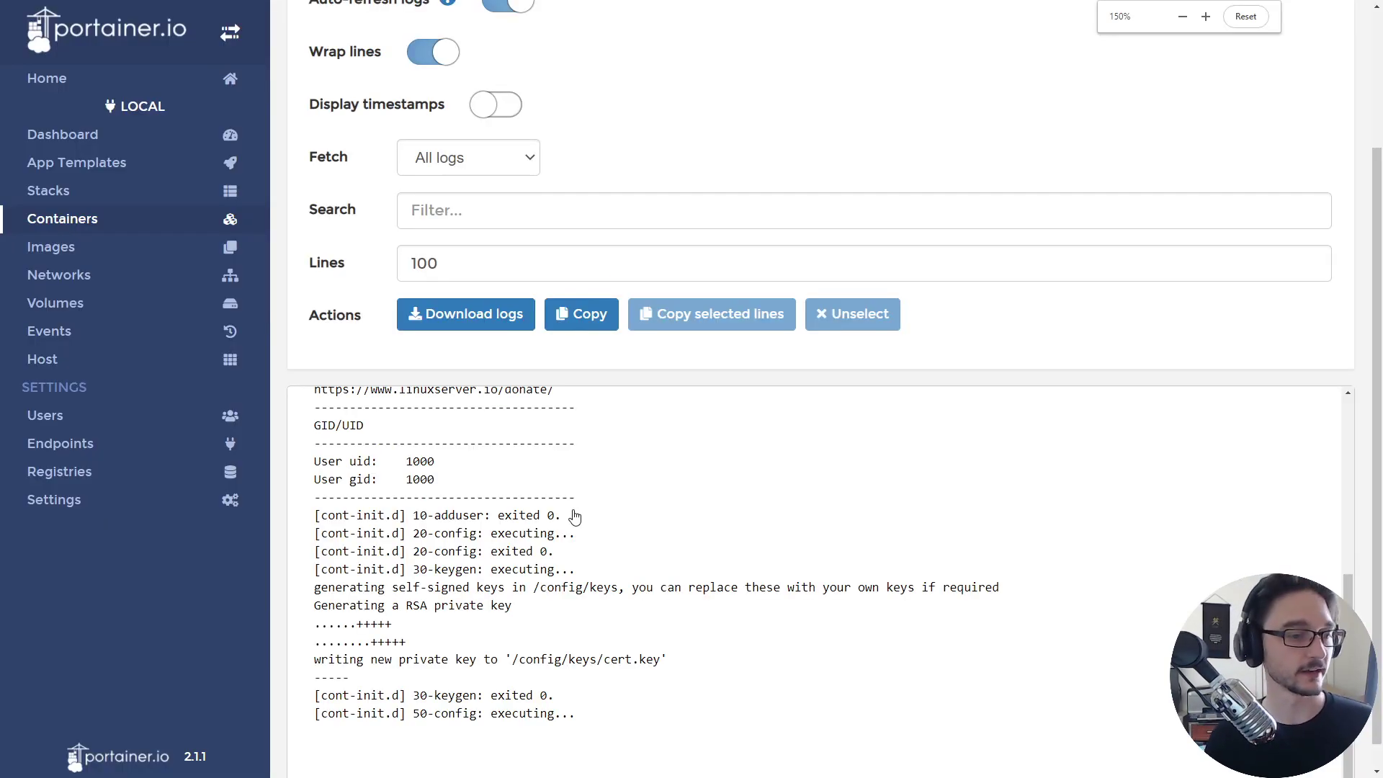
- Scroll through the grocy container's startup logs in Portainer
{"action": "scroll", "coordinate": [569, 520], "scroll_direction": "down", "scroll_amount": 1}
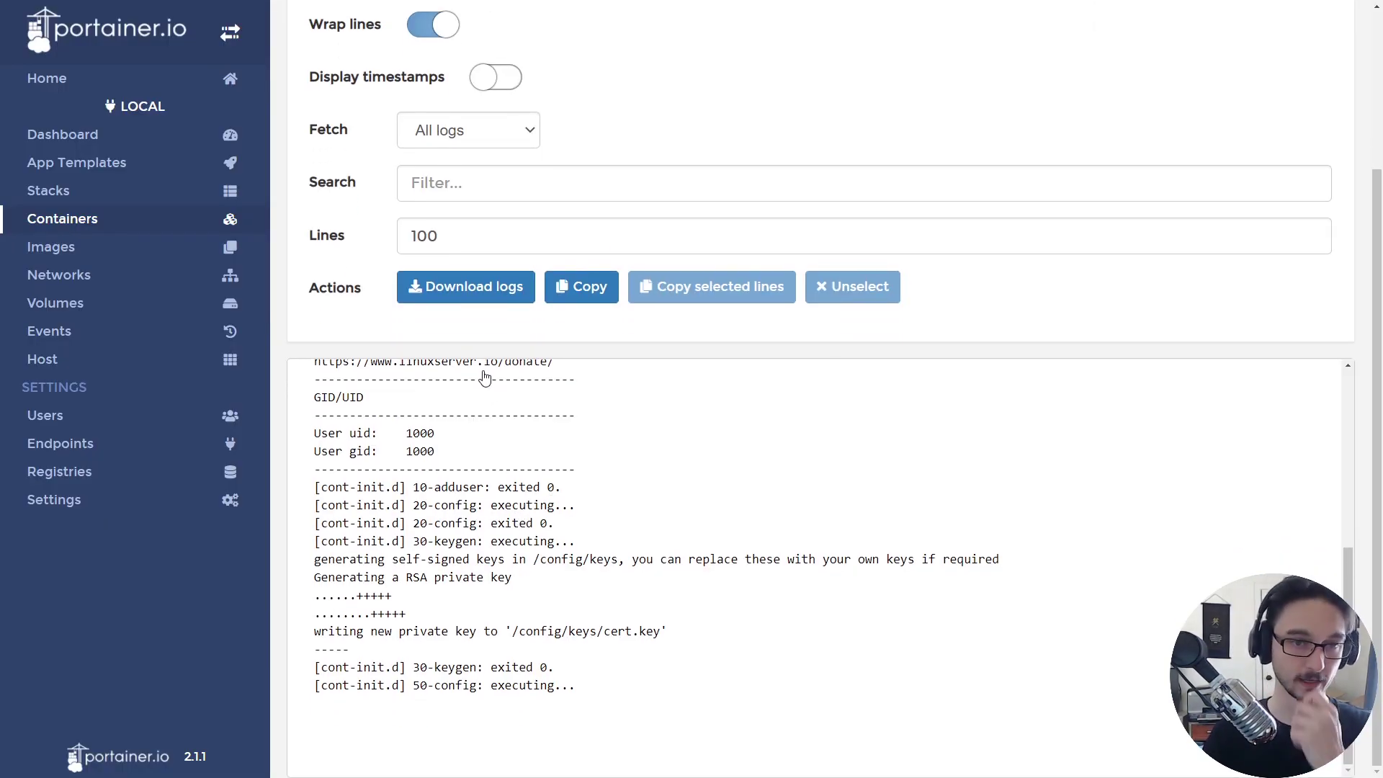
{"action": "scroll", "coordinate": [549, 515], "scroll_direction": "up", "scroll_amount": 3}
{"action": "scroll", "coordinate": [542, 497], "scroll_direction": "down", "scroll_amount": 3}
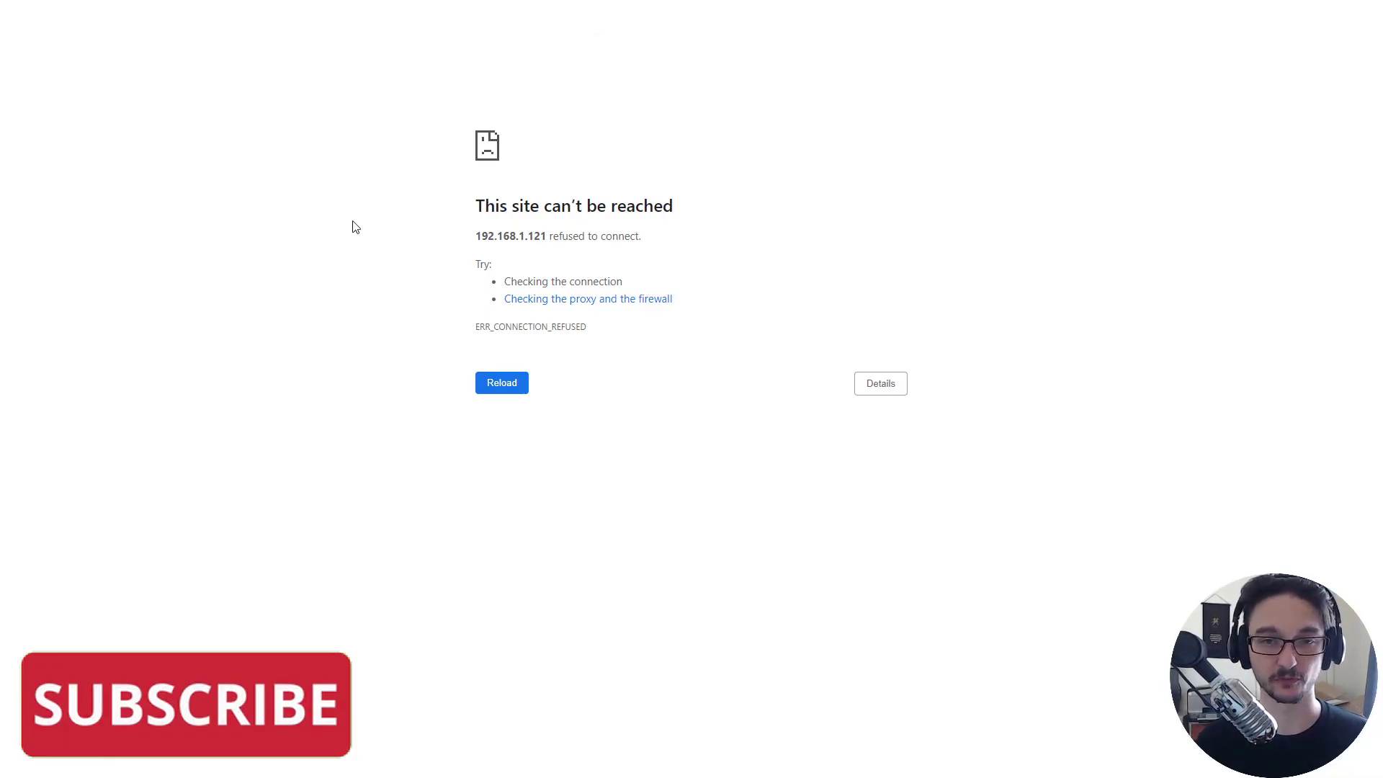
- Reload to reach the grocy login page, enlarge it, and enter username admin
{"action": "key", "text": "F5"}
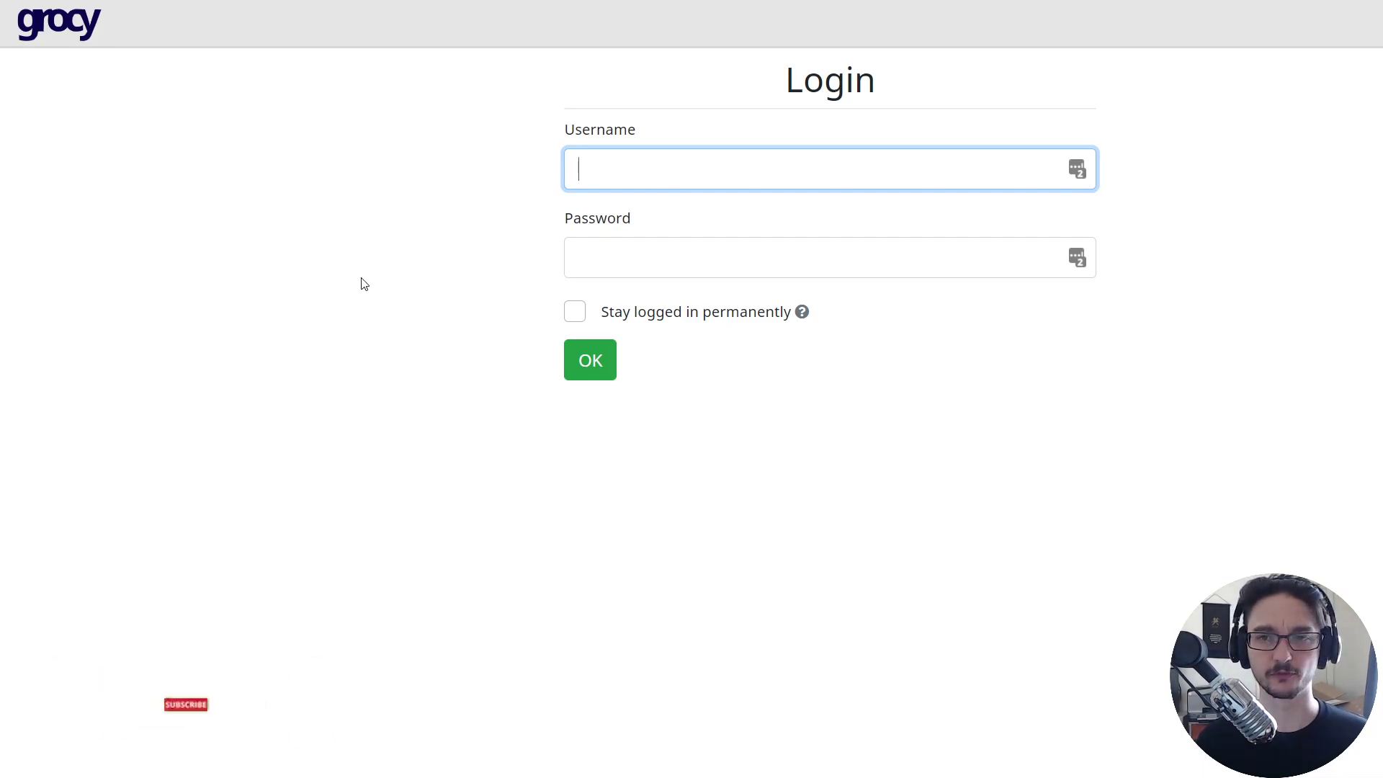
{"action": "key", "text": "ctrl+plus"}
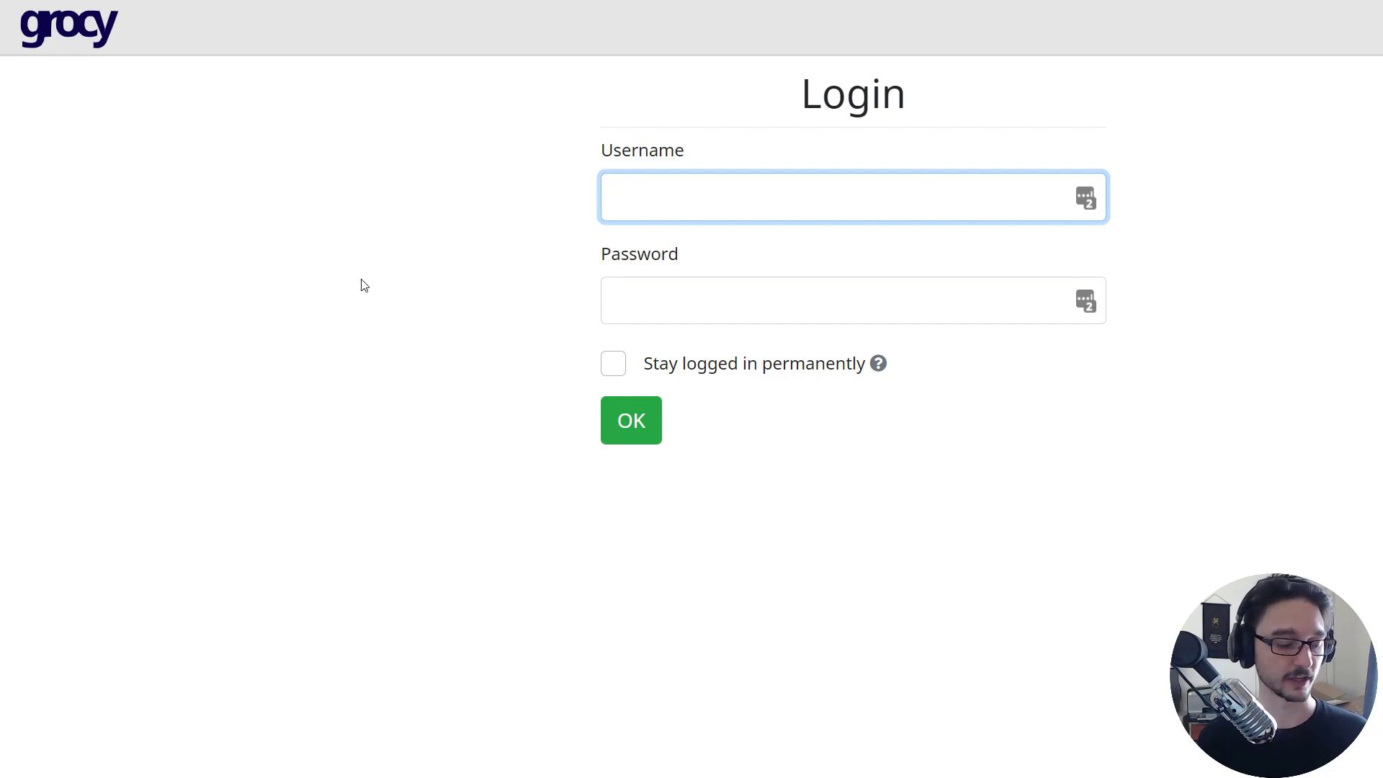
{"action": "type", "text": "admin"}
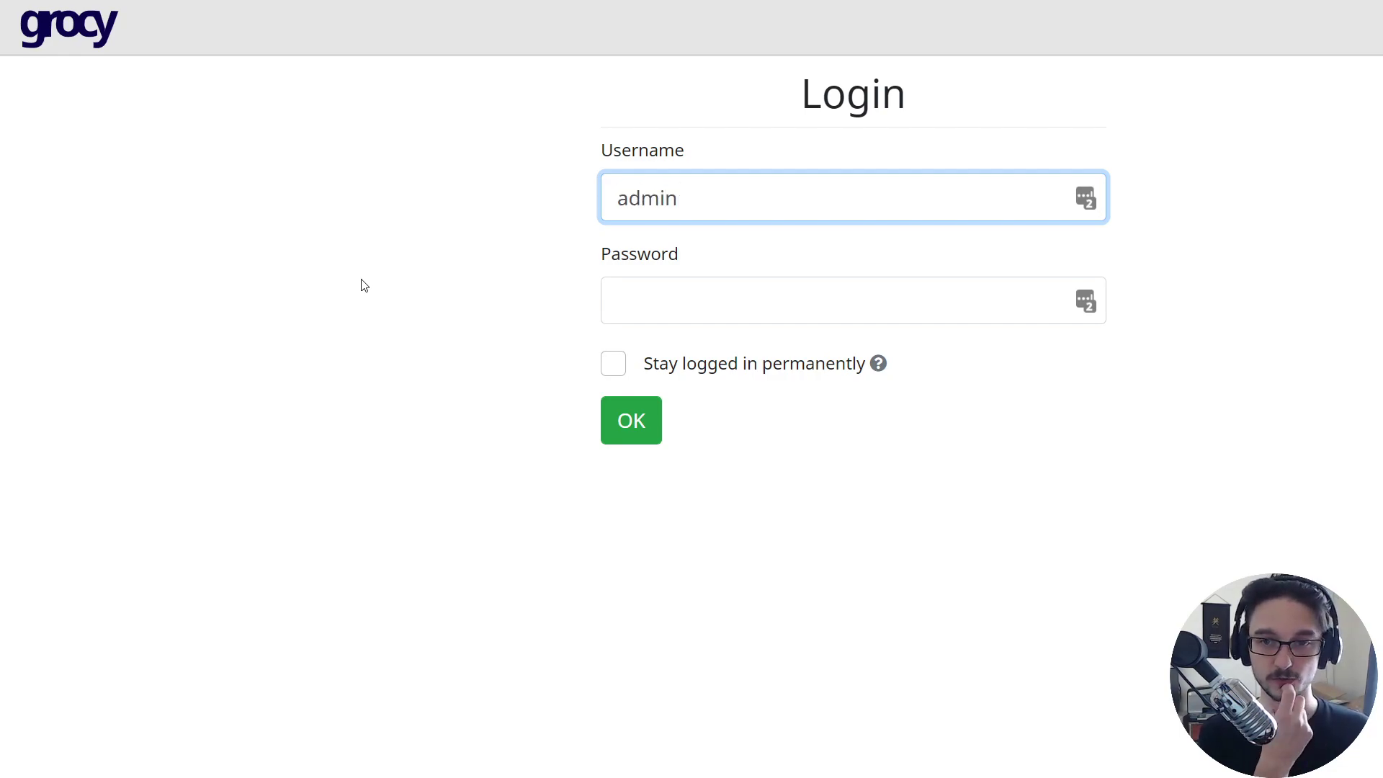
{"action": "key", "text": "Tab"}
- Type the admin password, log in, and zoom the page back out
{"action": "type", "text": "admin"}
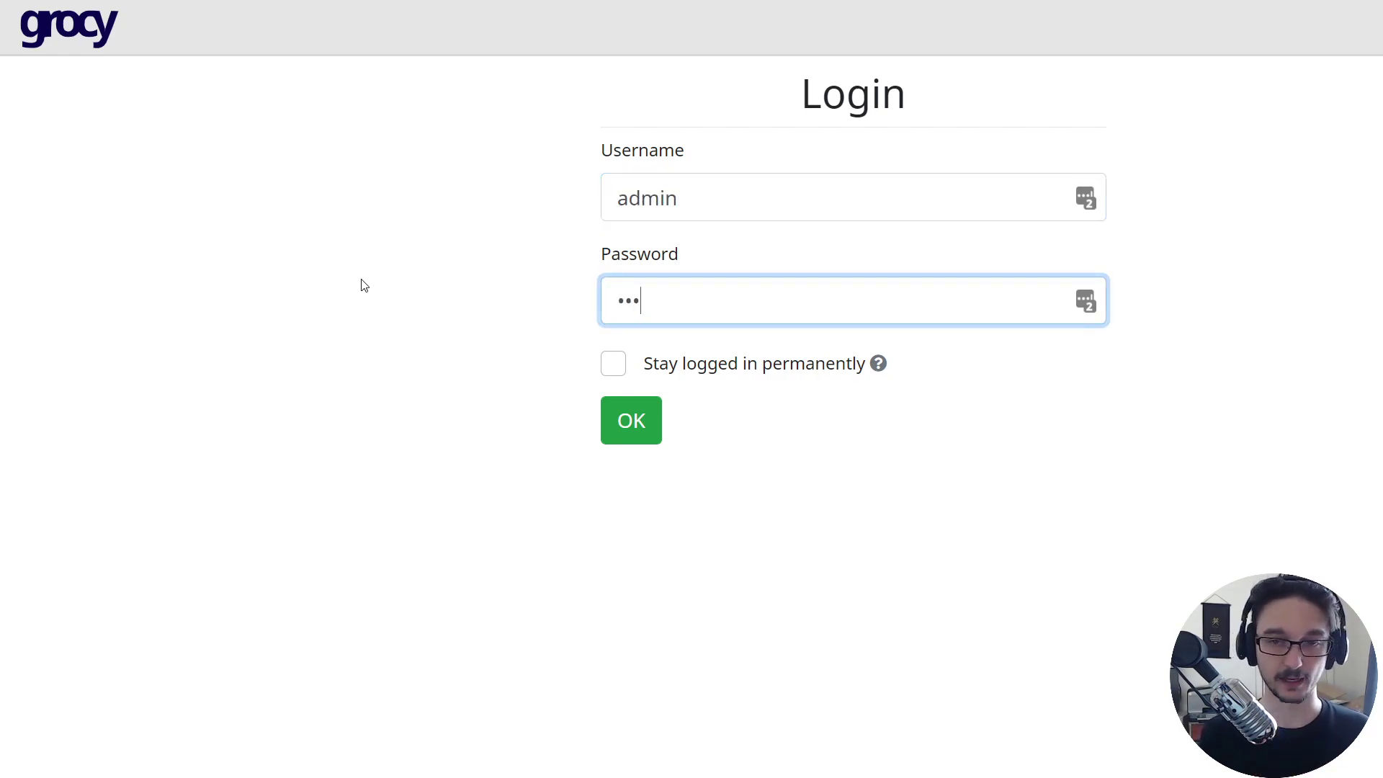
{"action": "left_click", "coordinate": [637, 448]}
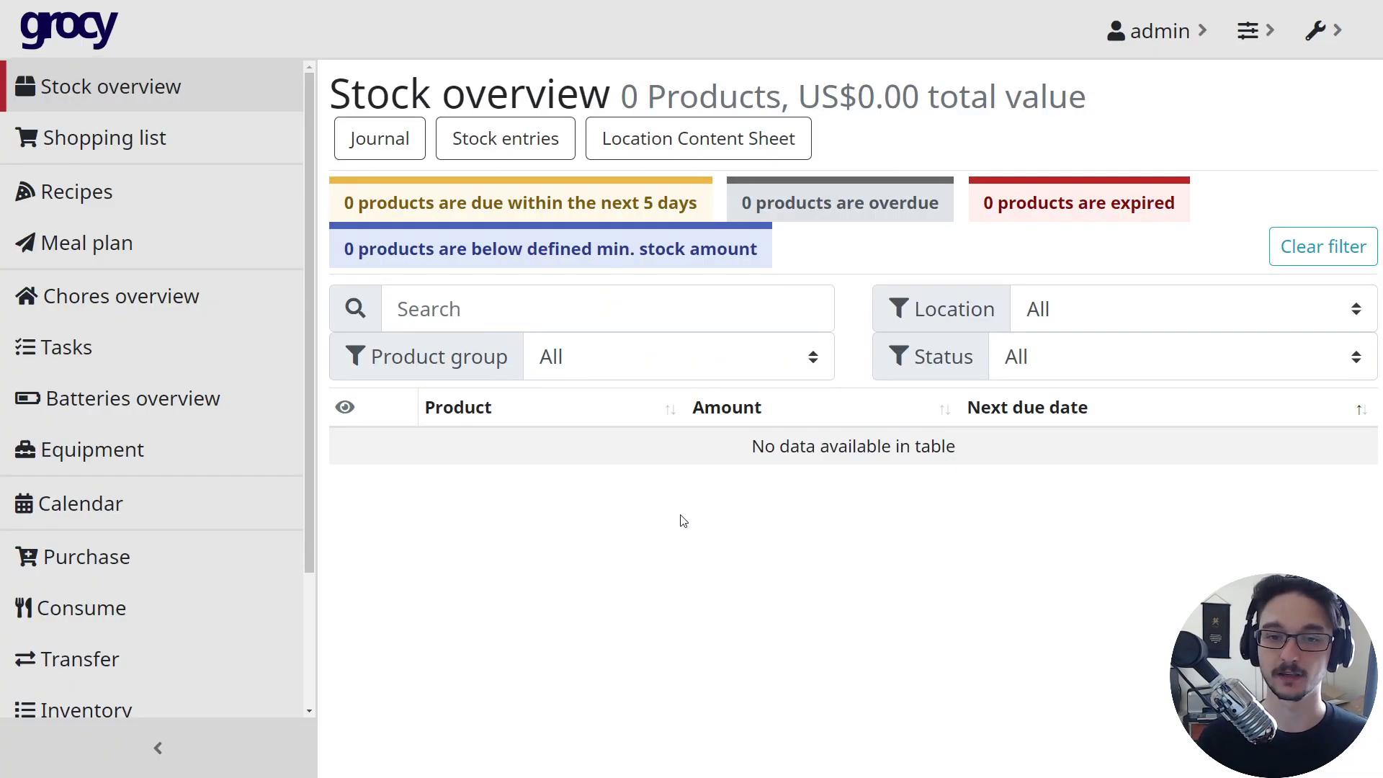
{"action": "key", "text": "ctrl+minus"}
{"action": "key", "text": "ctrl+minus"}
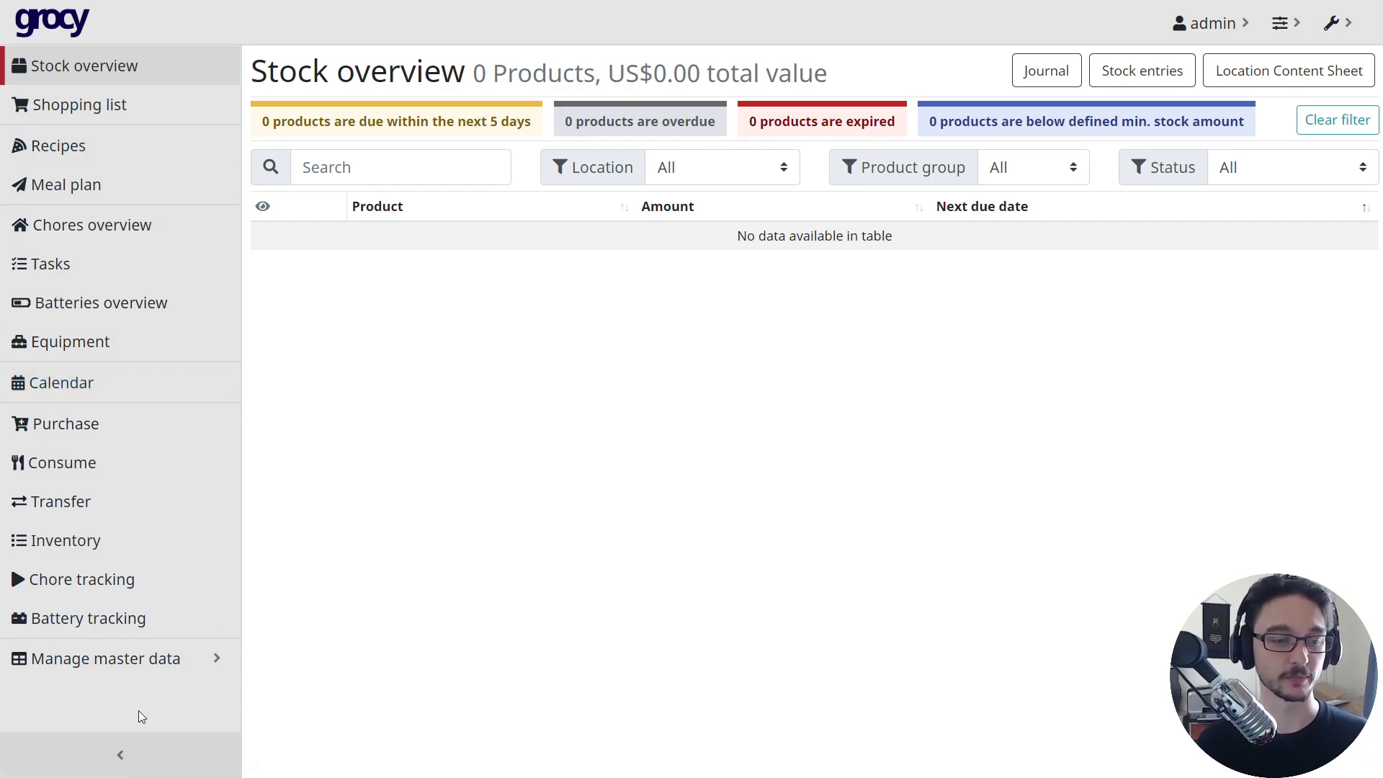
- Expand Manage master data in the sidebar and open Products
{"action": "left_click", "coordinate": [138, 668]}
{"action": "scroll", "coordinate": [83, 652], "scroll_direction": "down", "scroll_amount": 2}
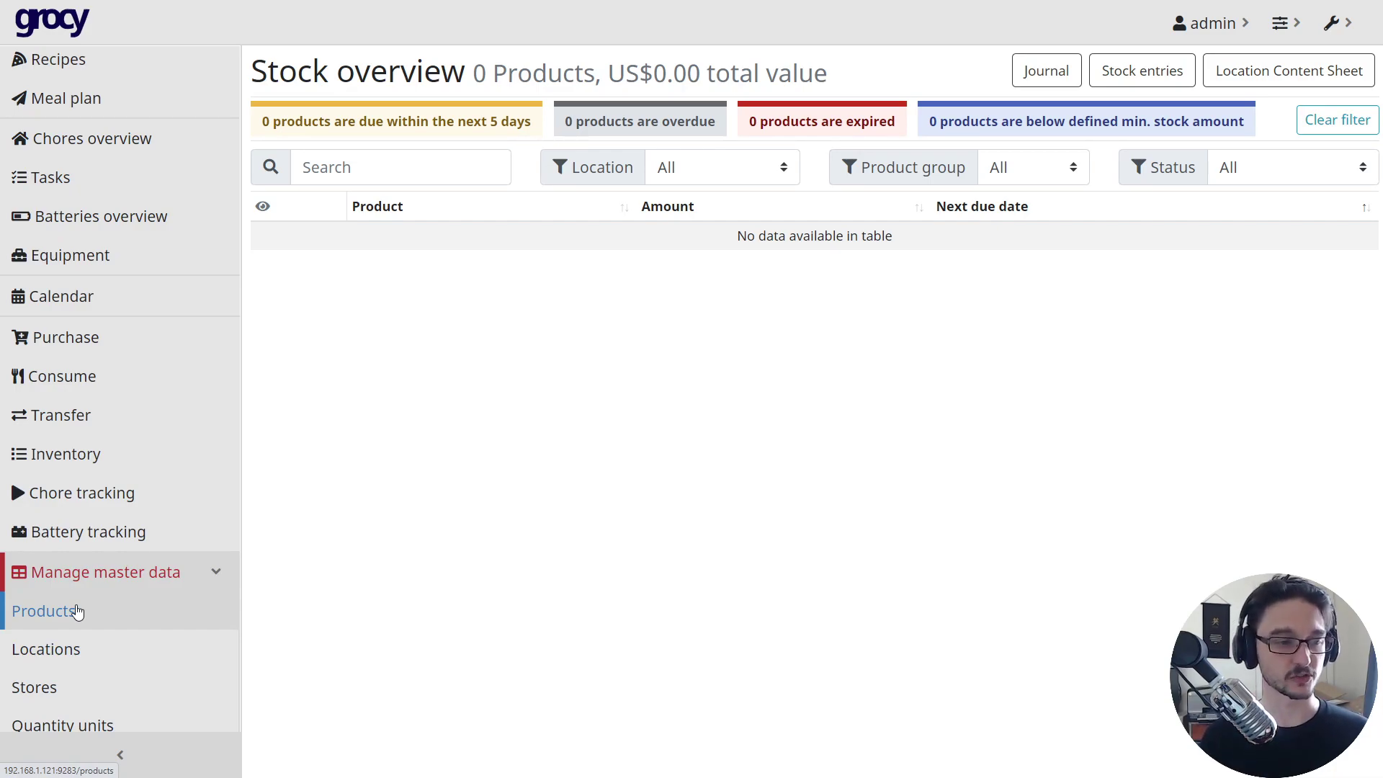
{"action": "left_click", "coordinate": [78, 611]}
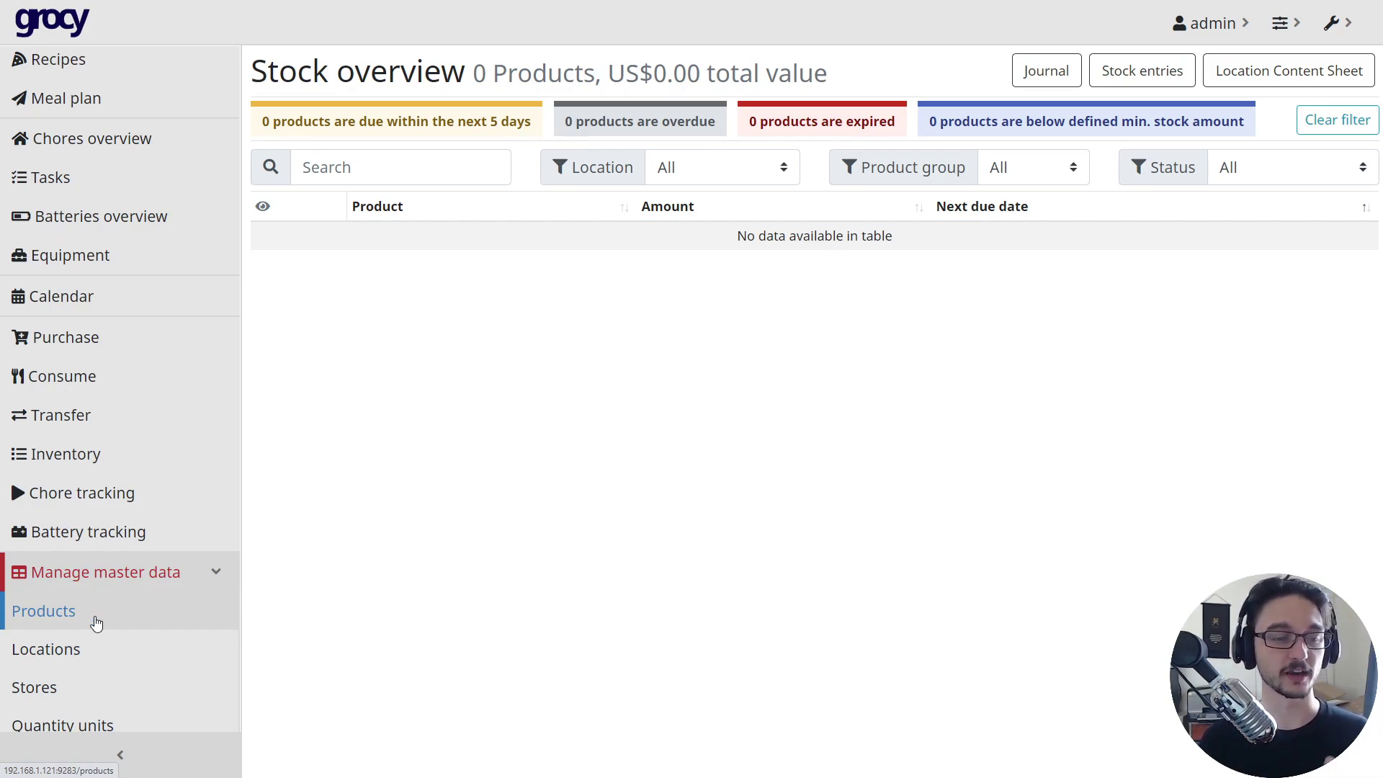